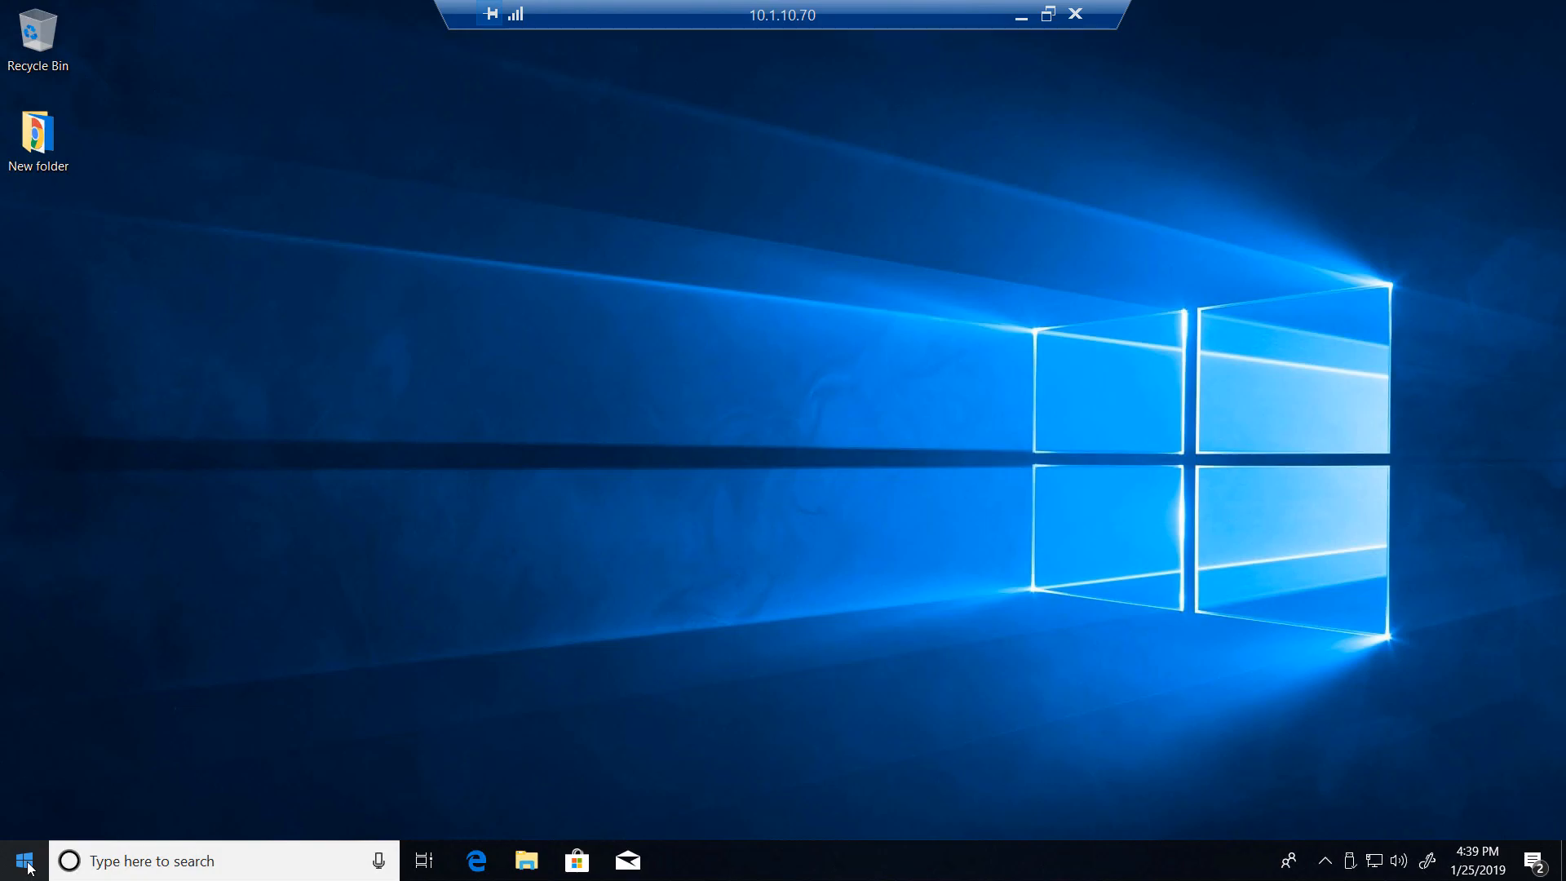
# - Search for and open Hyper-V Manager
pyautogui.click(25, 862)
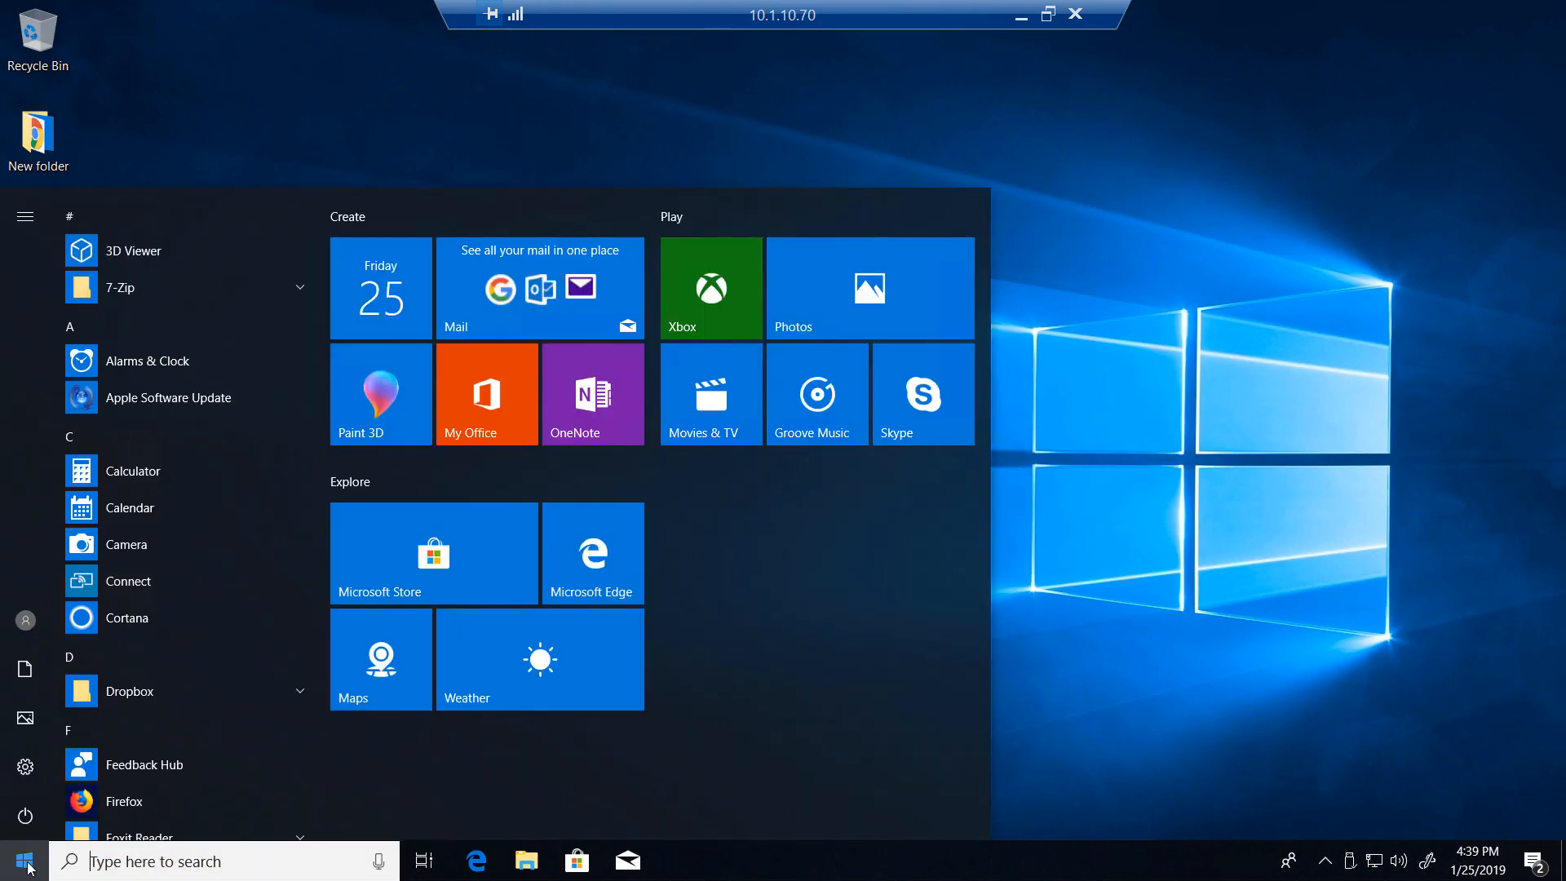
pyautogui.write('hy')
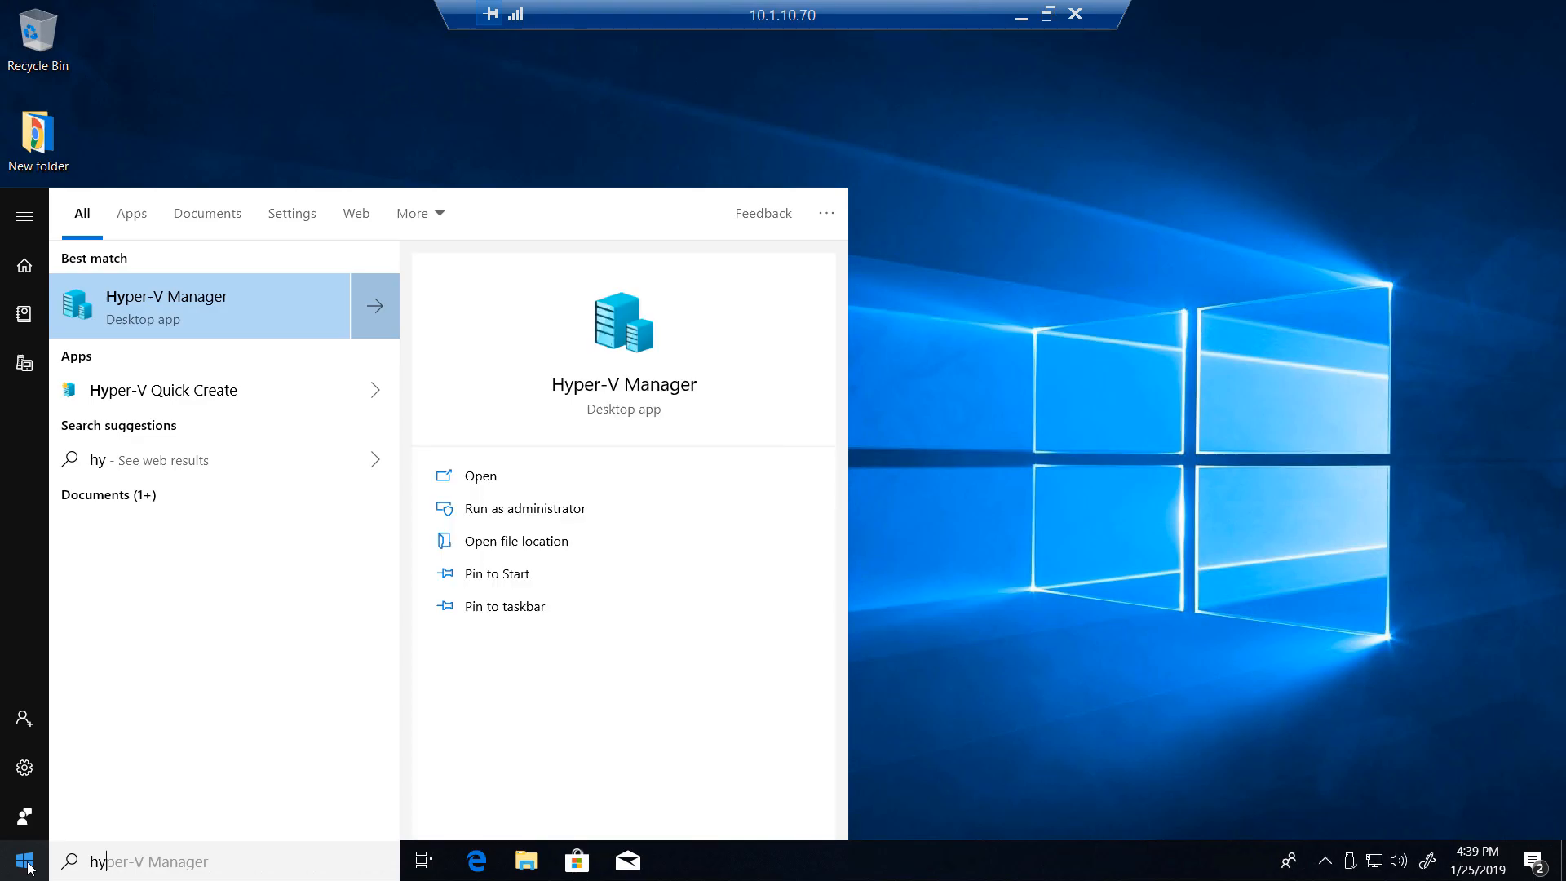
pyautogui.click(27, 867)
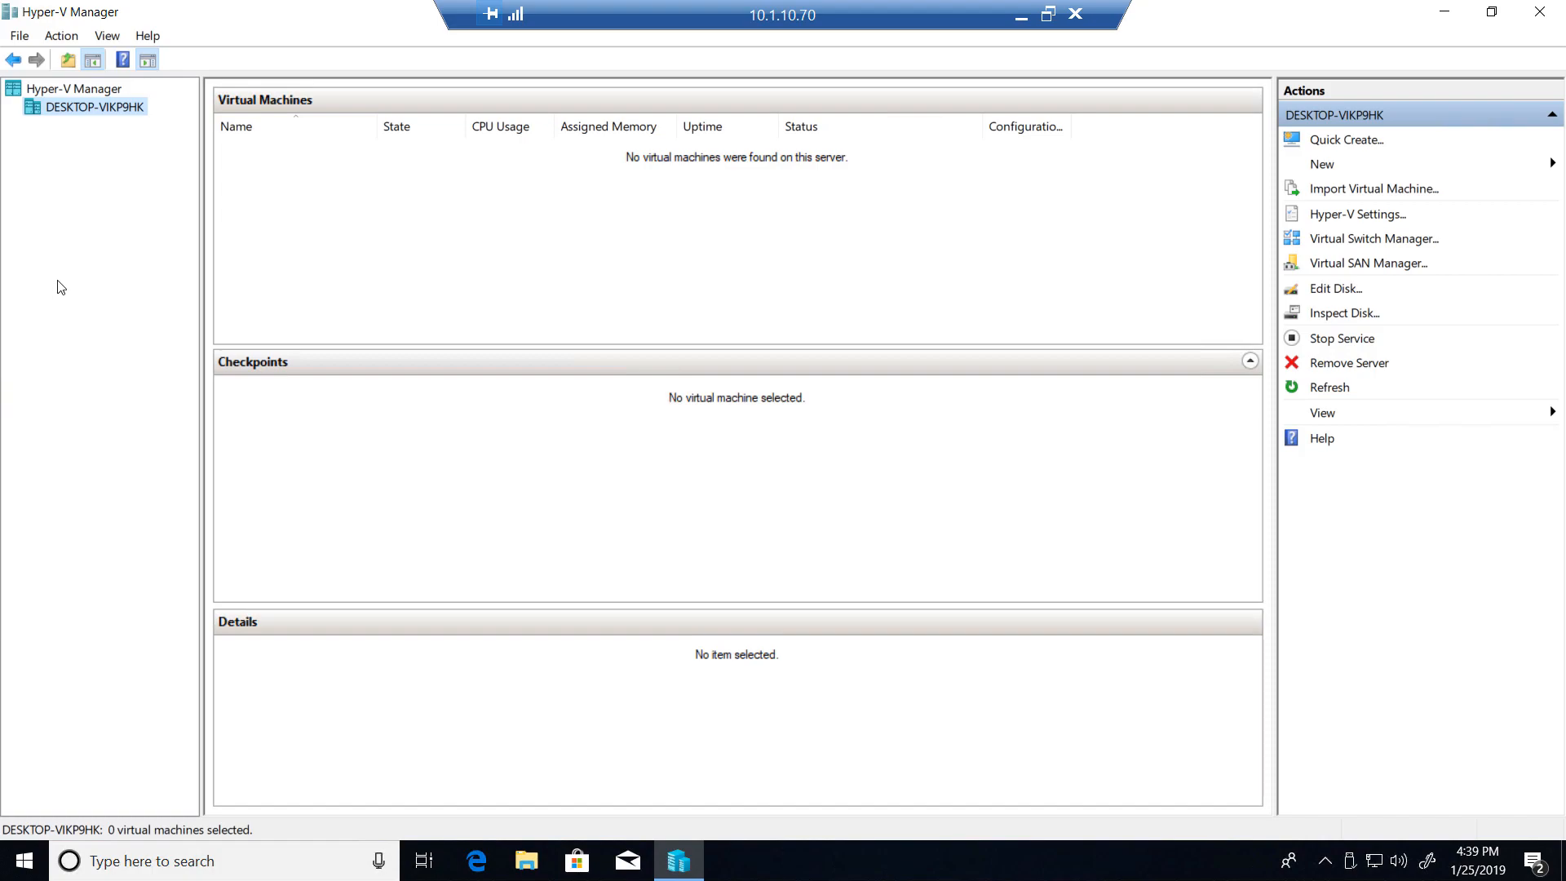
# - Start creating a new virtual machine on the local host and proceed past the wizard's introduction
pyautogui.rightClick(65, 117)
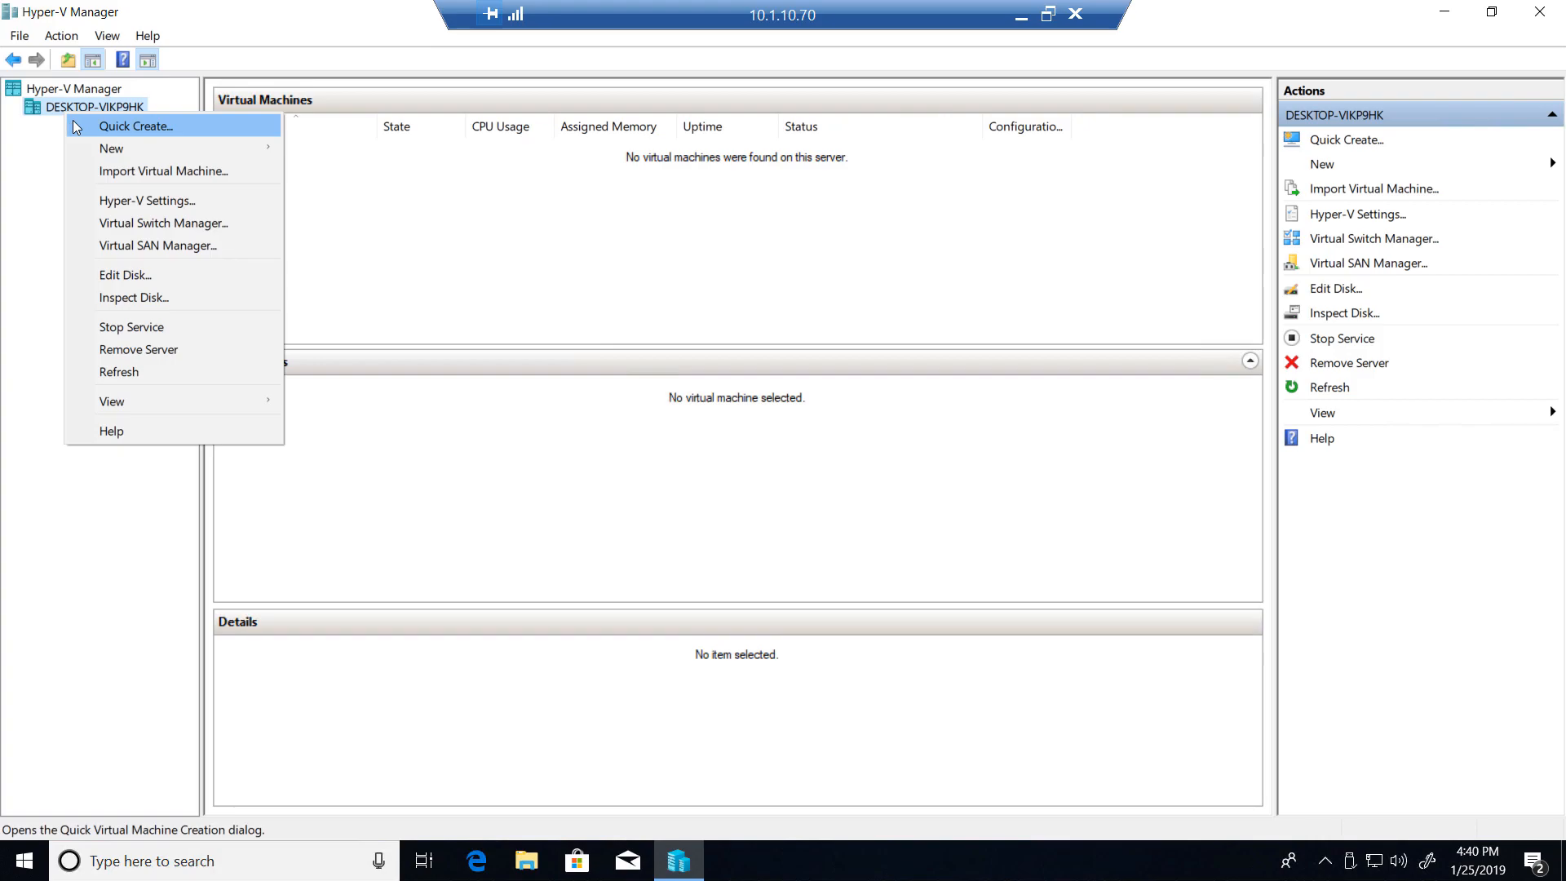
pyautogui.moveTo(109, 154)
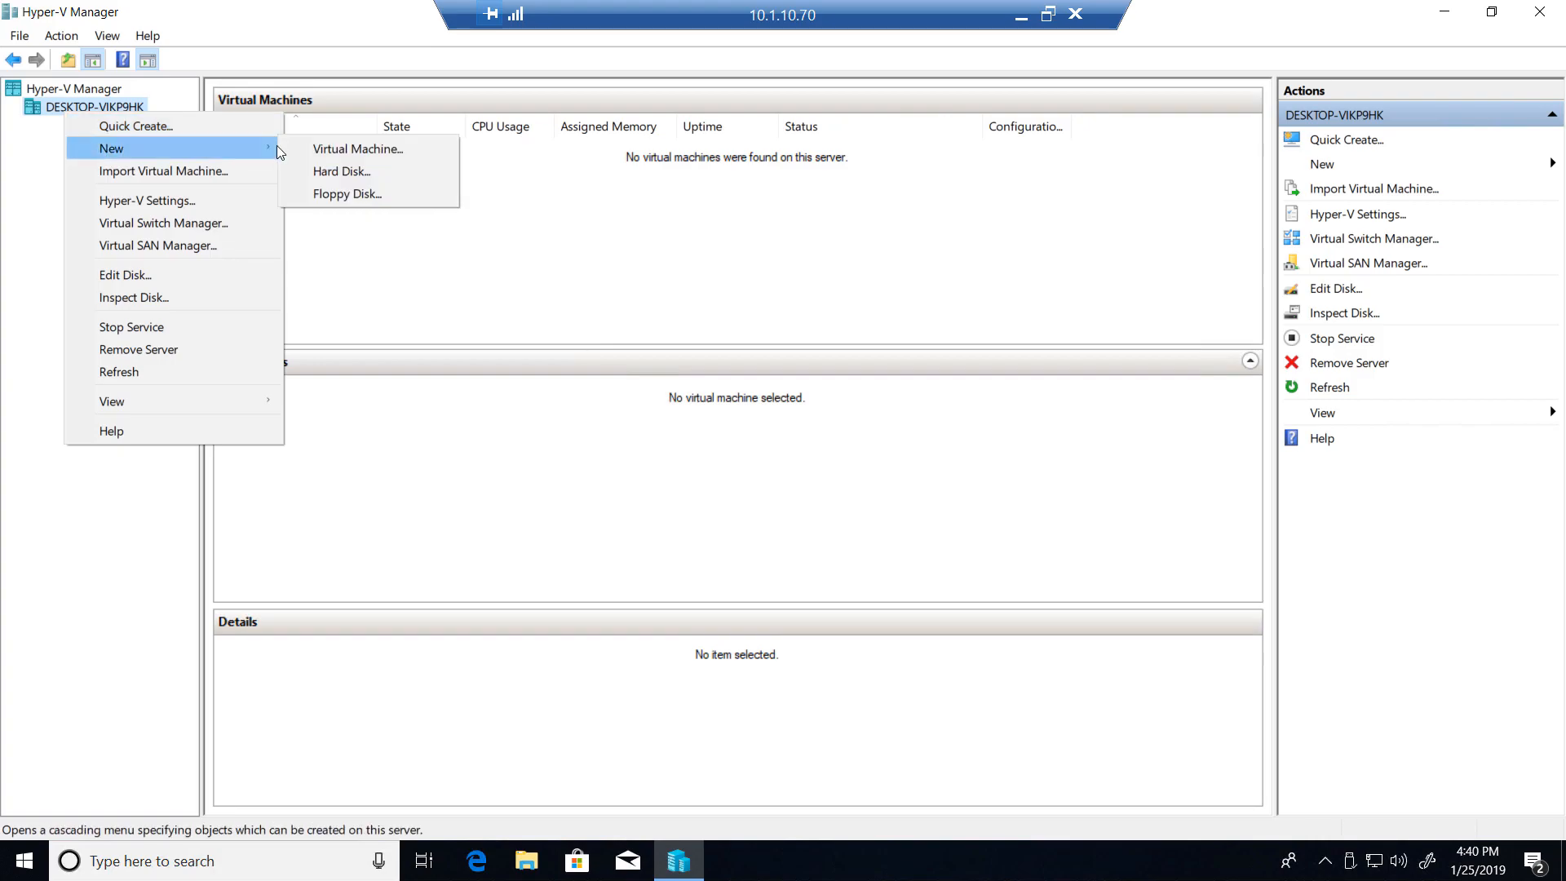
pyautogui.click(310, 154)
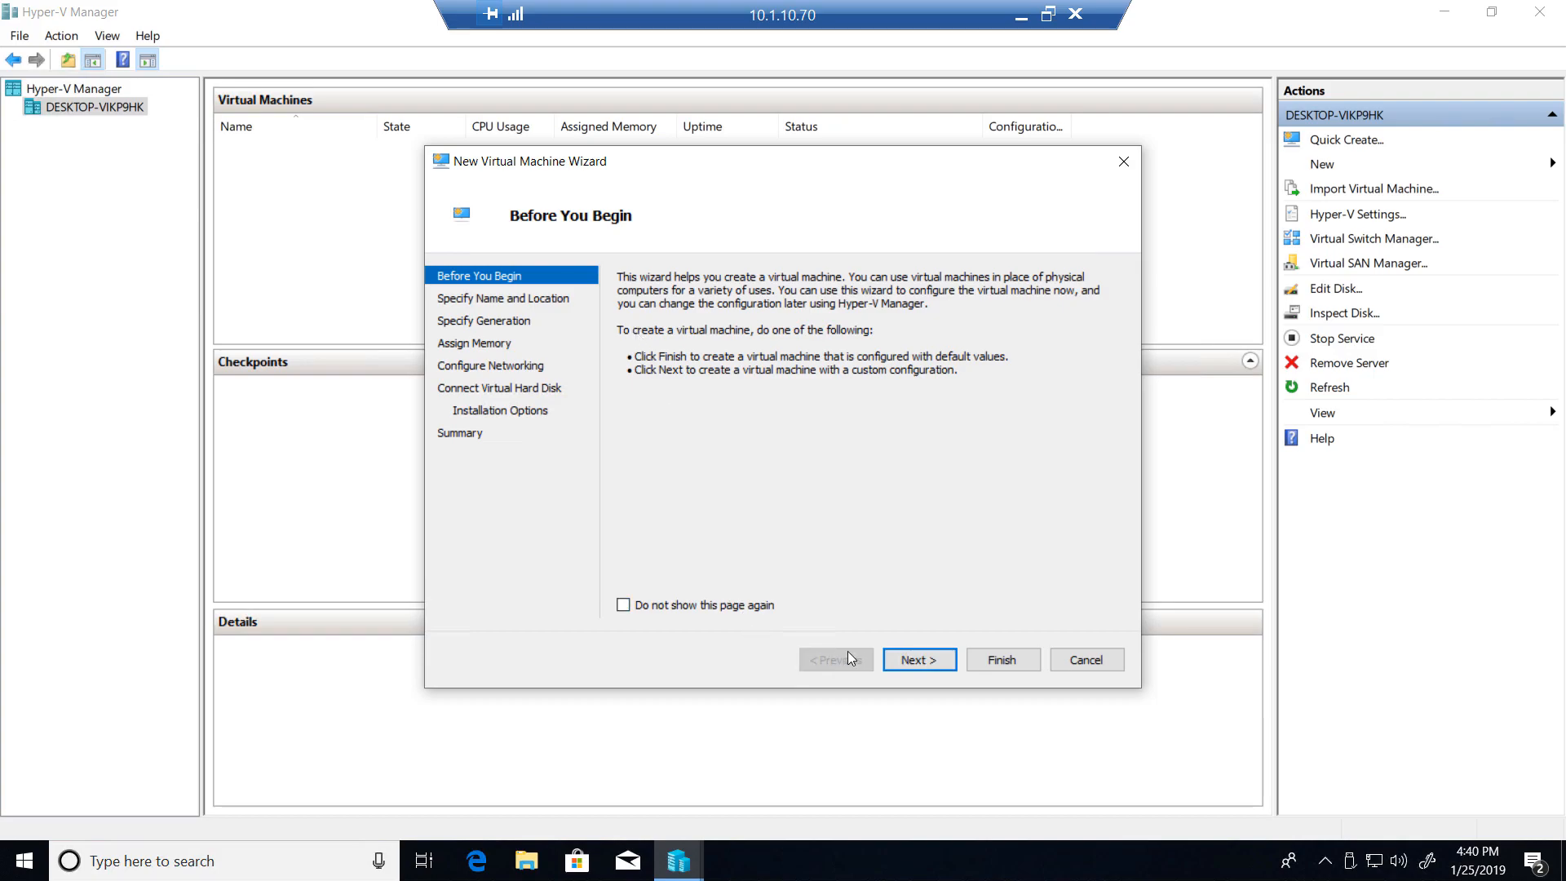
pyautogui.click(923, 662)
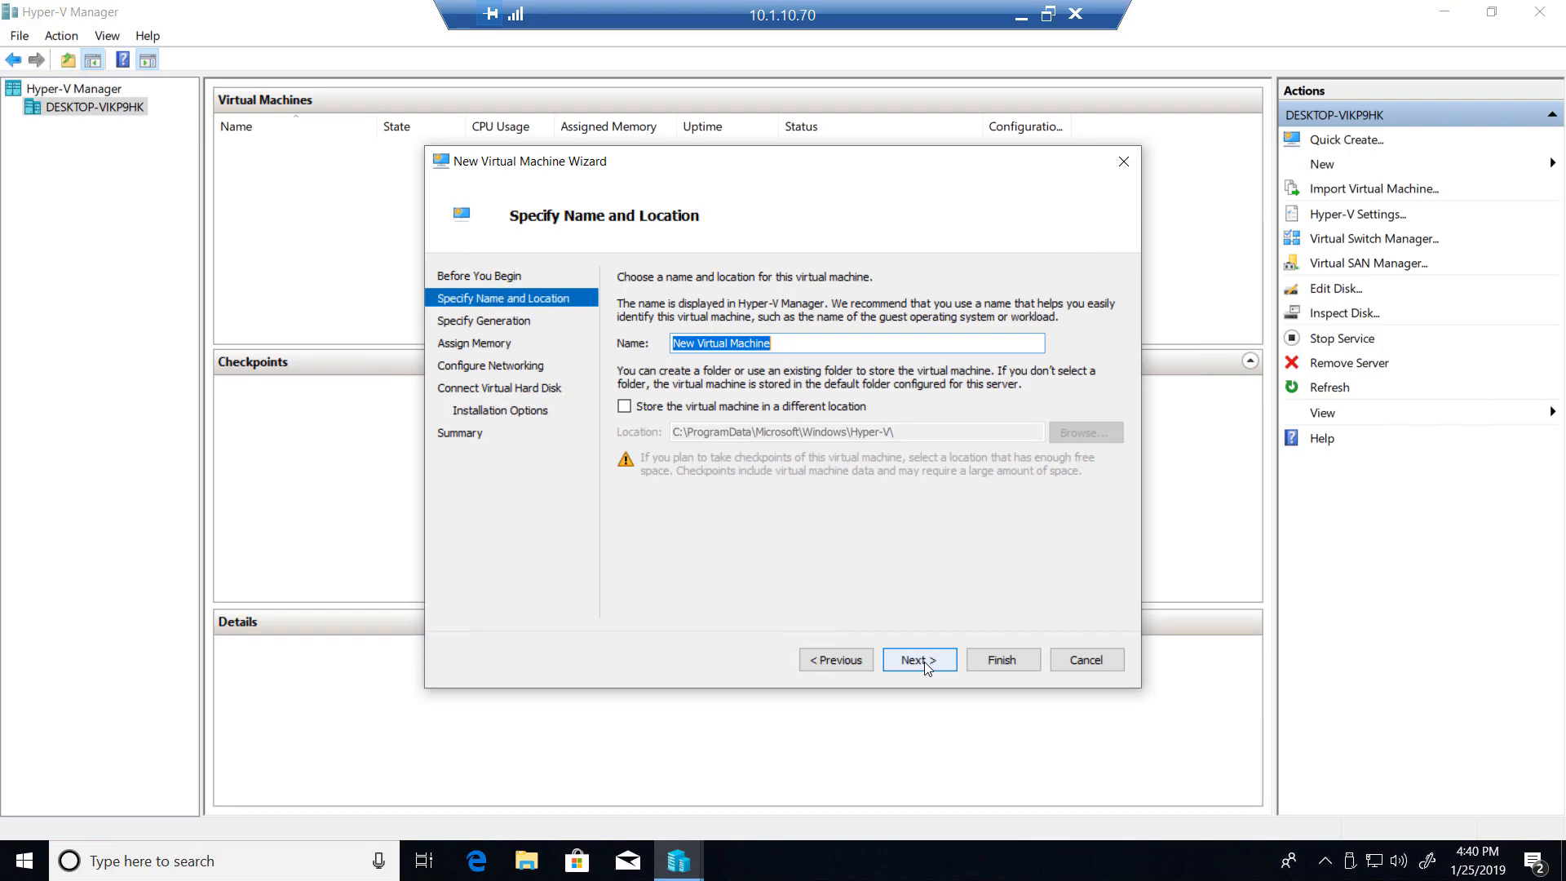
# - Name the virtual machine Pentest and keep the default storage location
pyautogui.write('Pen')
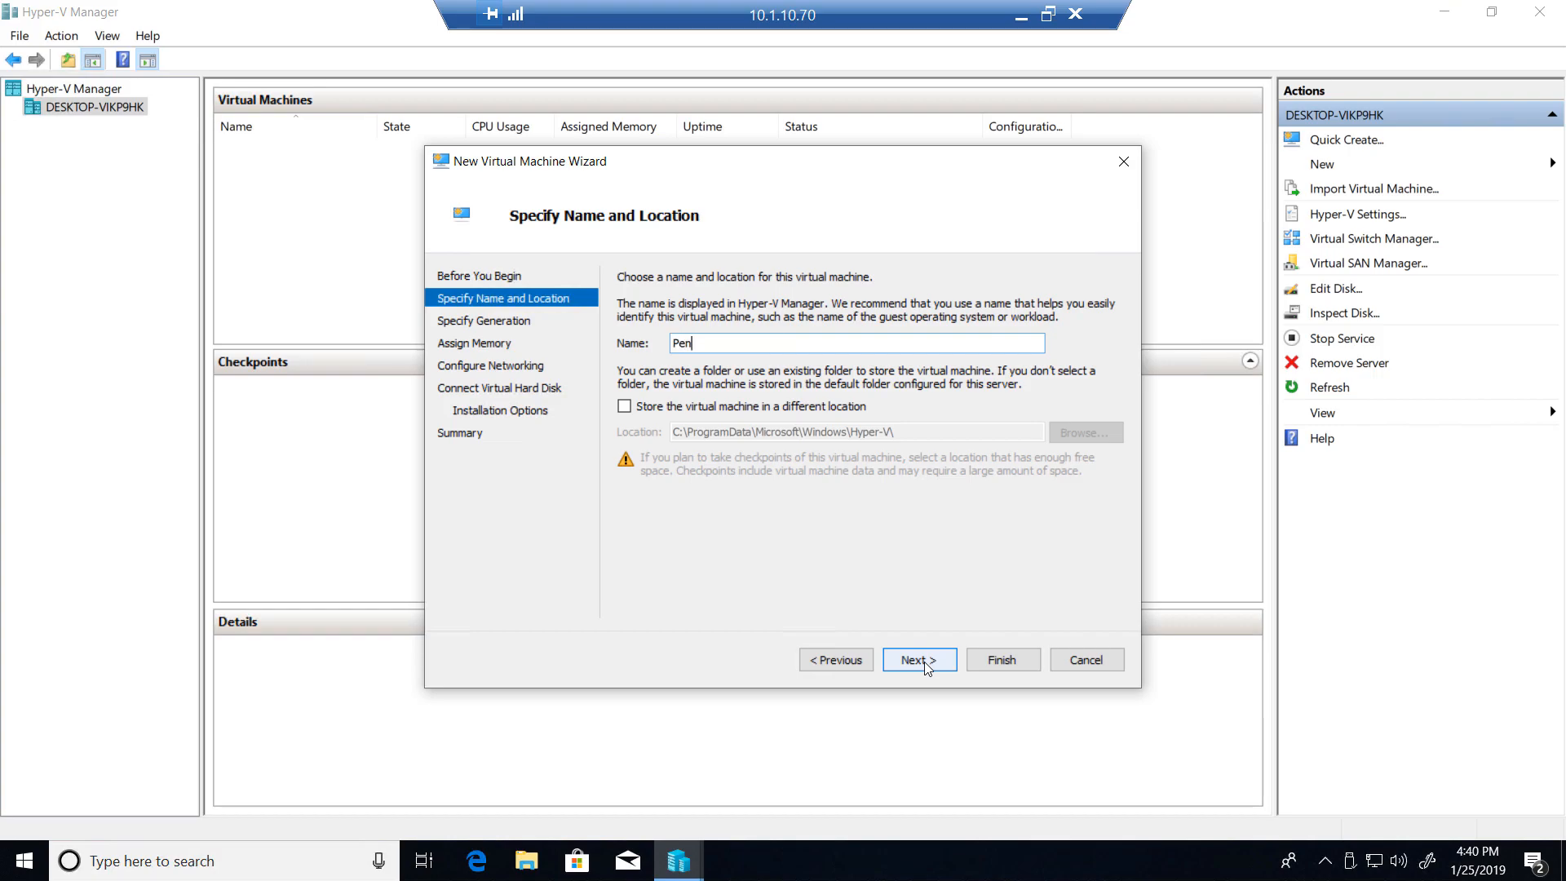
pyautogui.write('test')
pyautogui.click(648, 409)
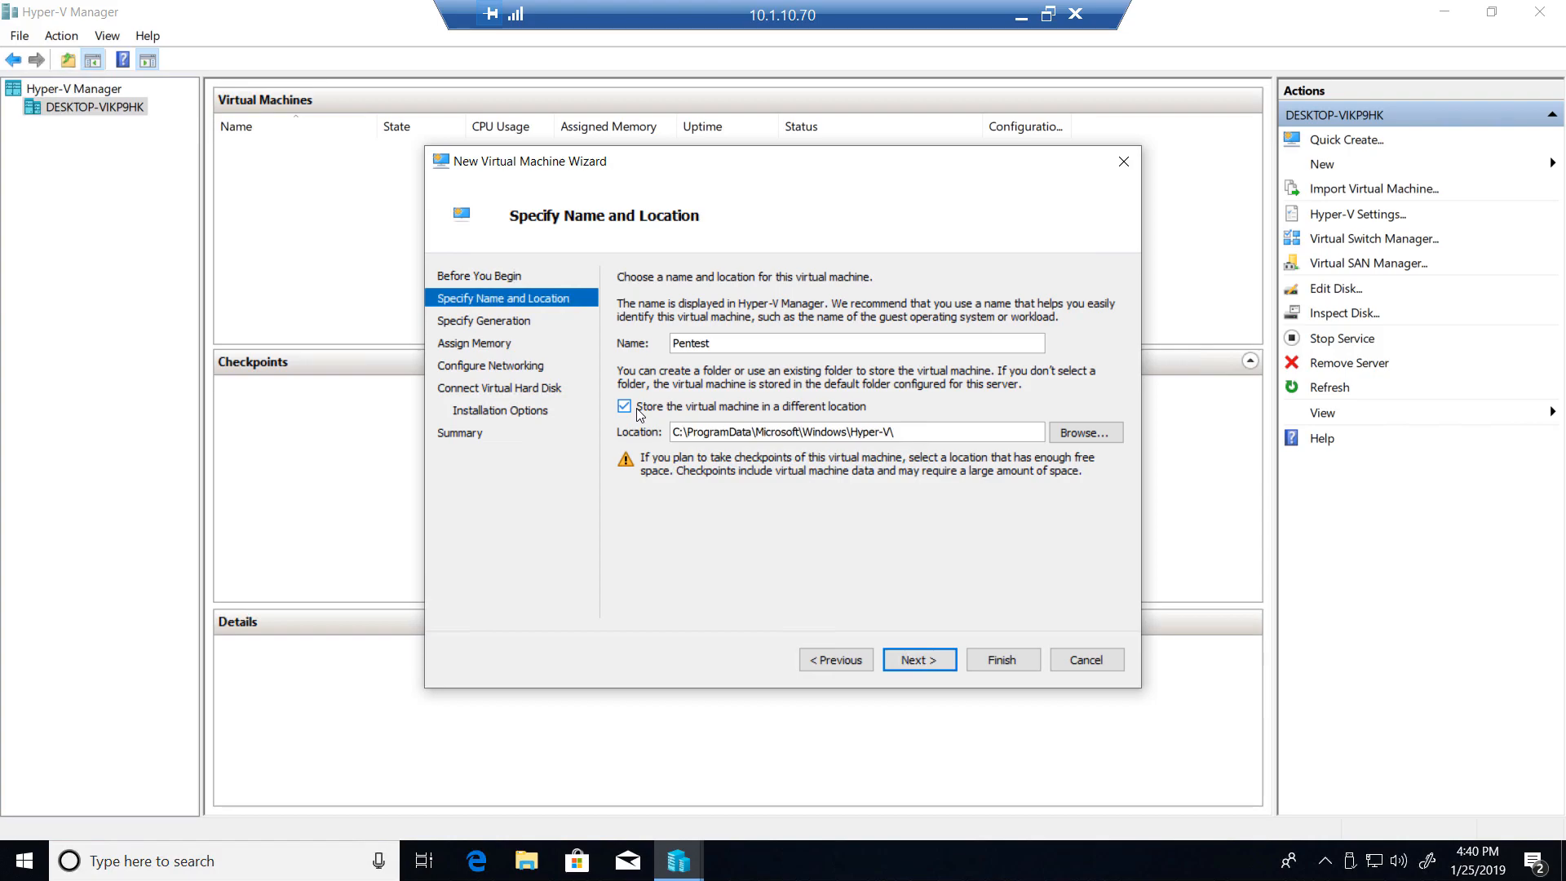
pyautogui.click(639, 412)
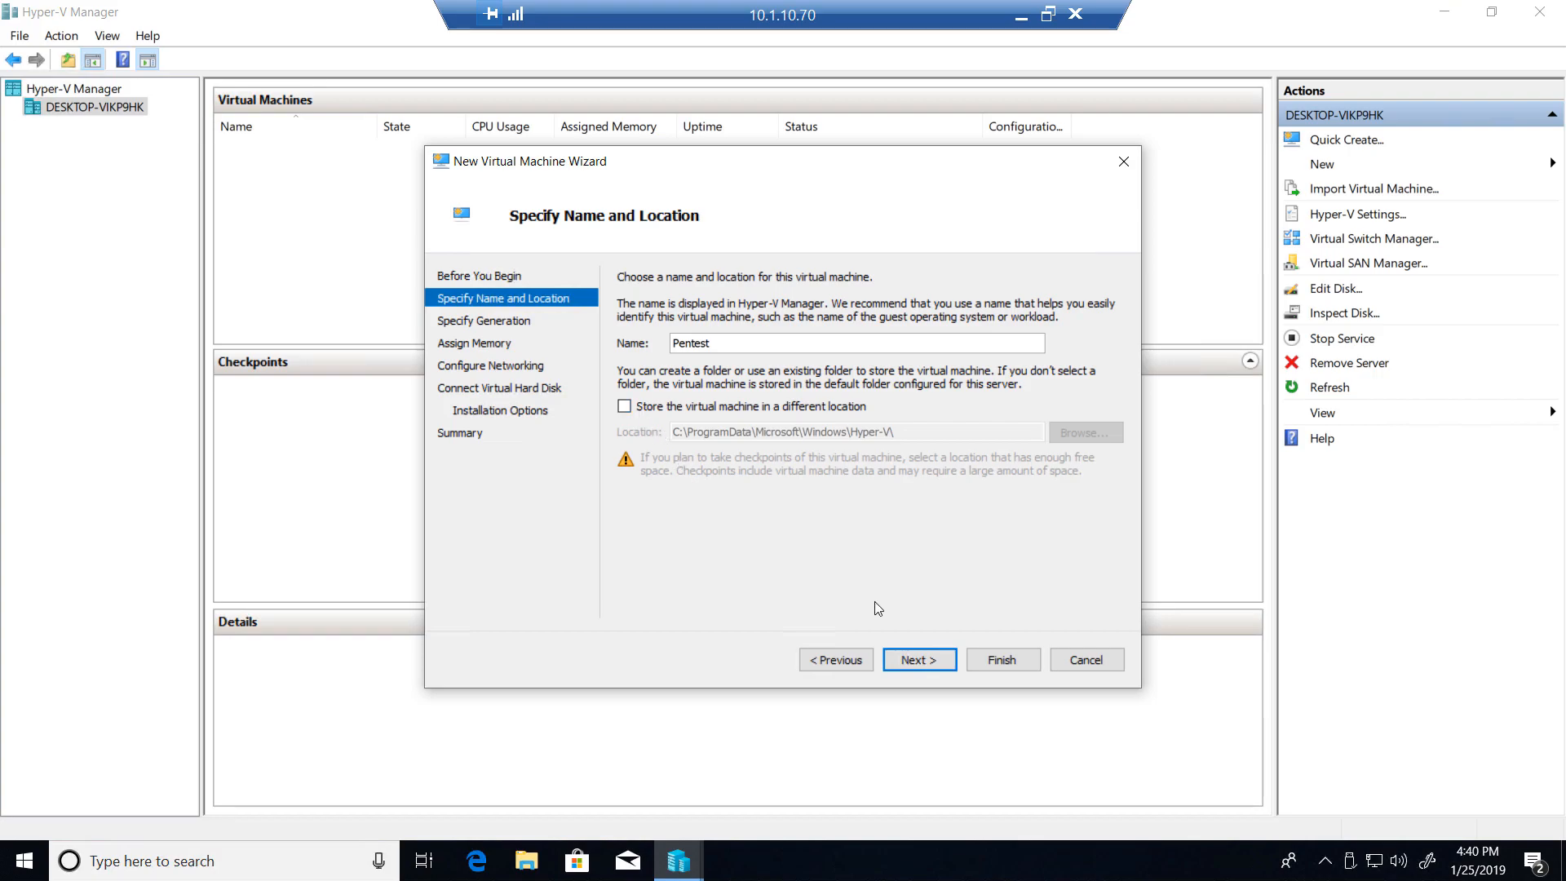
pyautogui.click(915, 664)
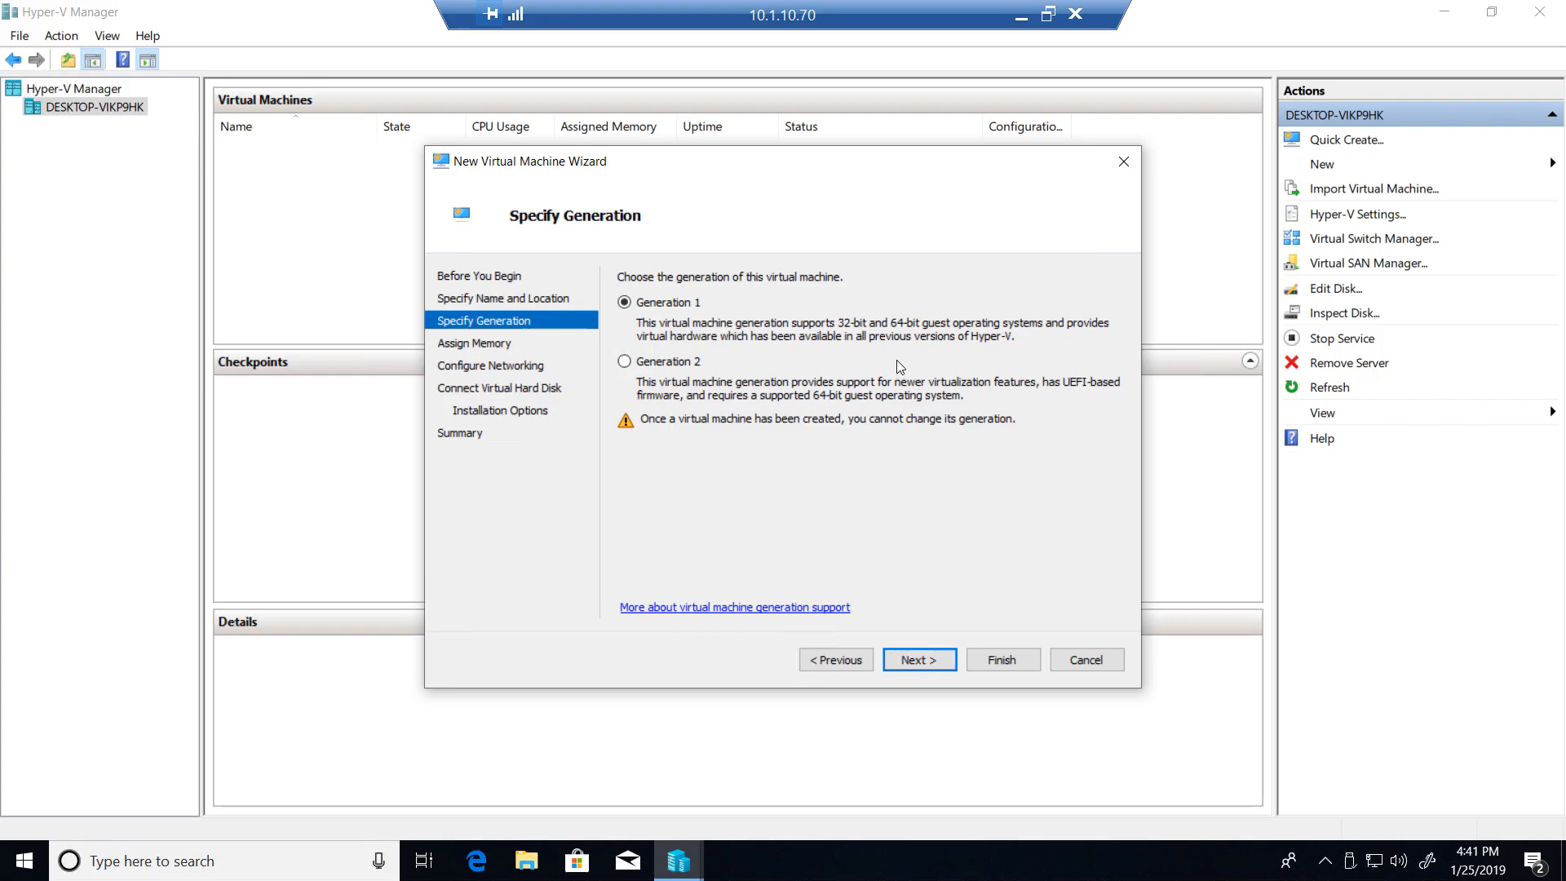
# - Keep the virtual machine at Generation 1 and set its startup memory to 2048 MB
pyautogui.click(915, 663)
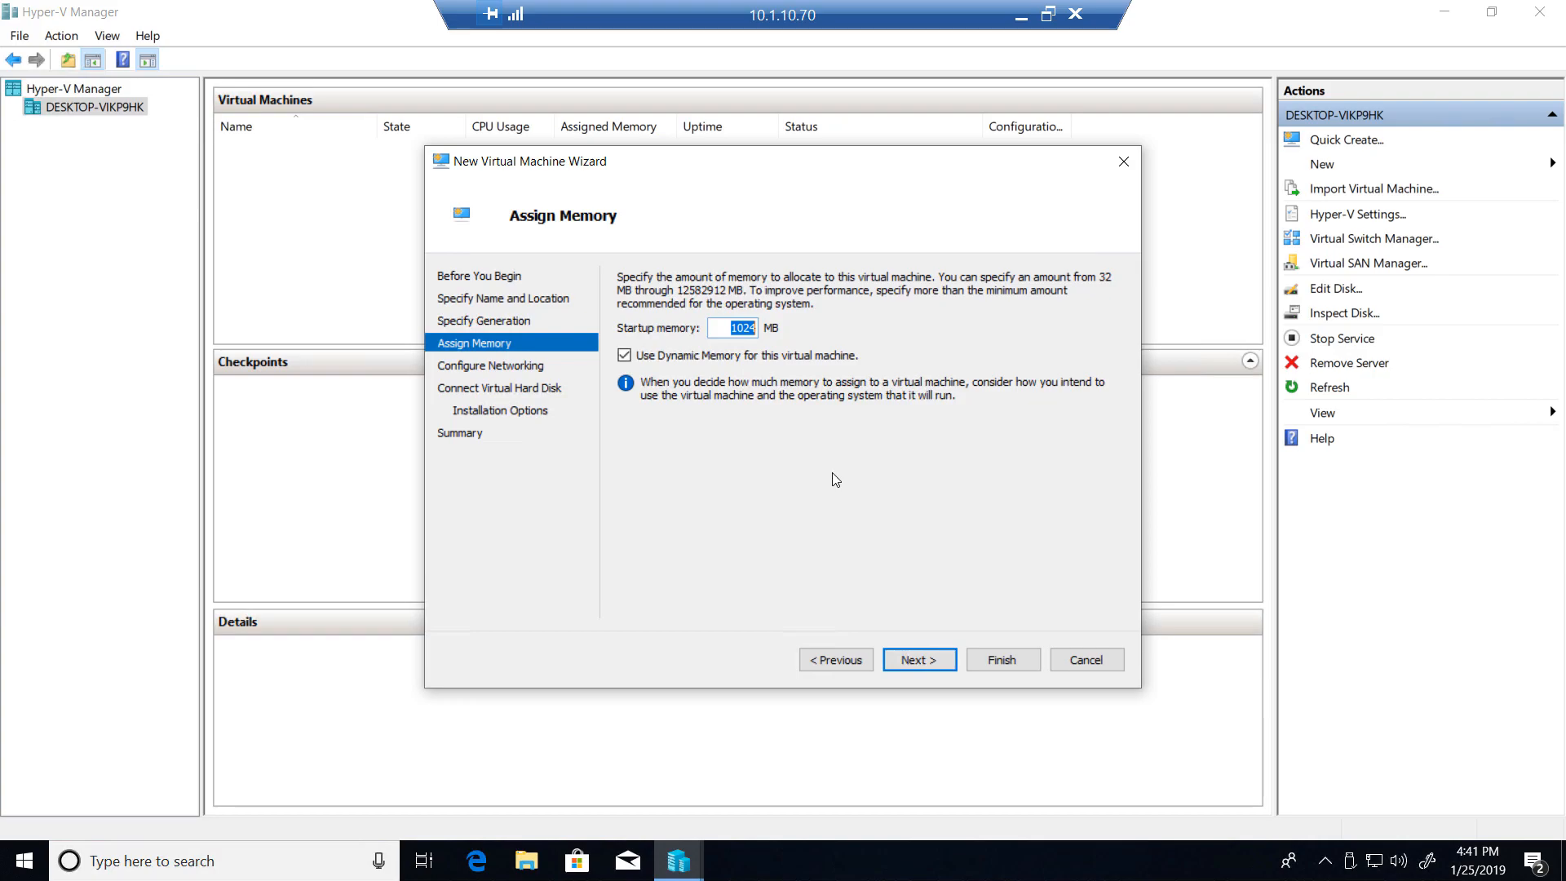
pyautogui.write('2048')
pyautogui.click(915, 667)
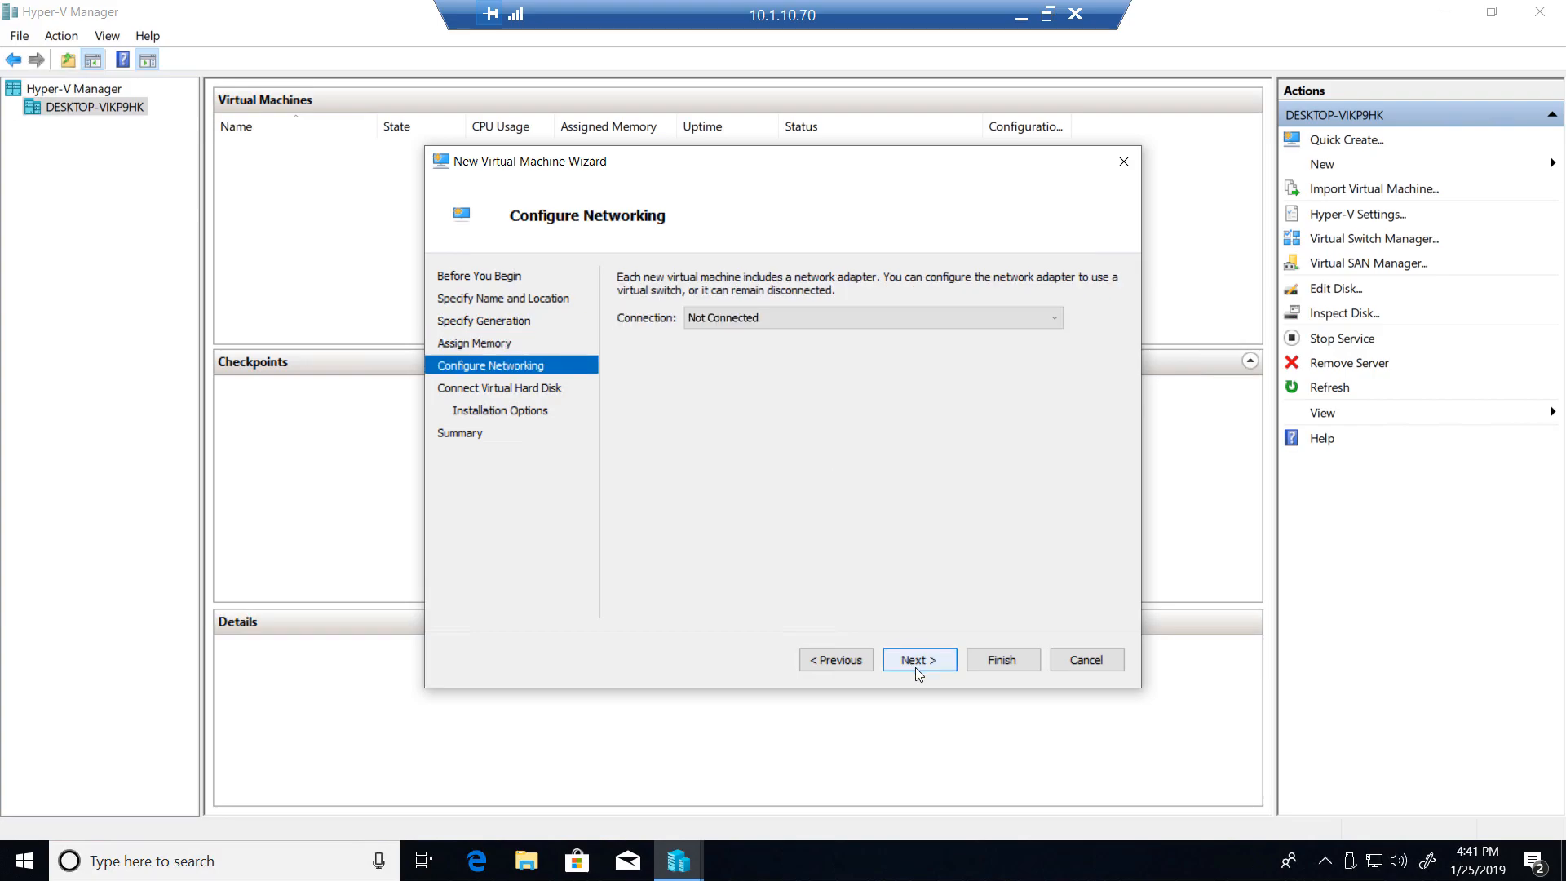
# - Connect the network adapter to Default Switch and accept a new 127 GB virtual hard disk named Pentest.vhdx
pyautogui.click(843, 322)
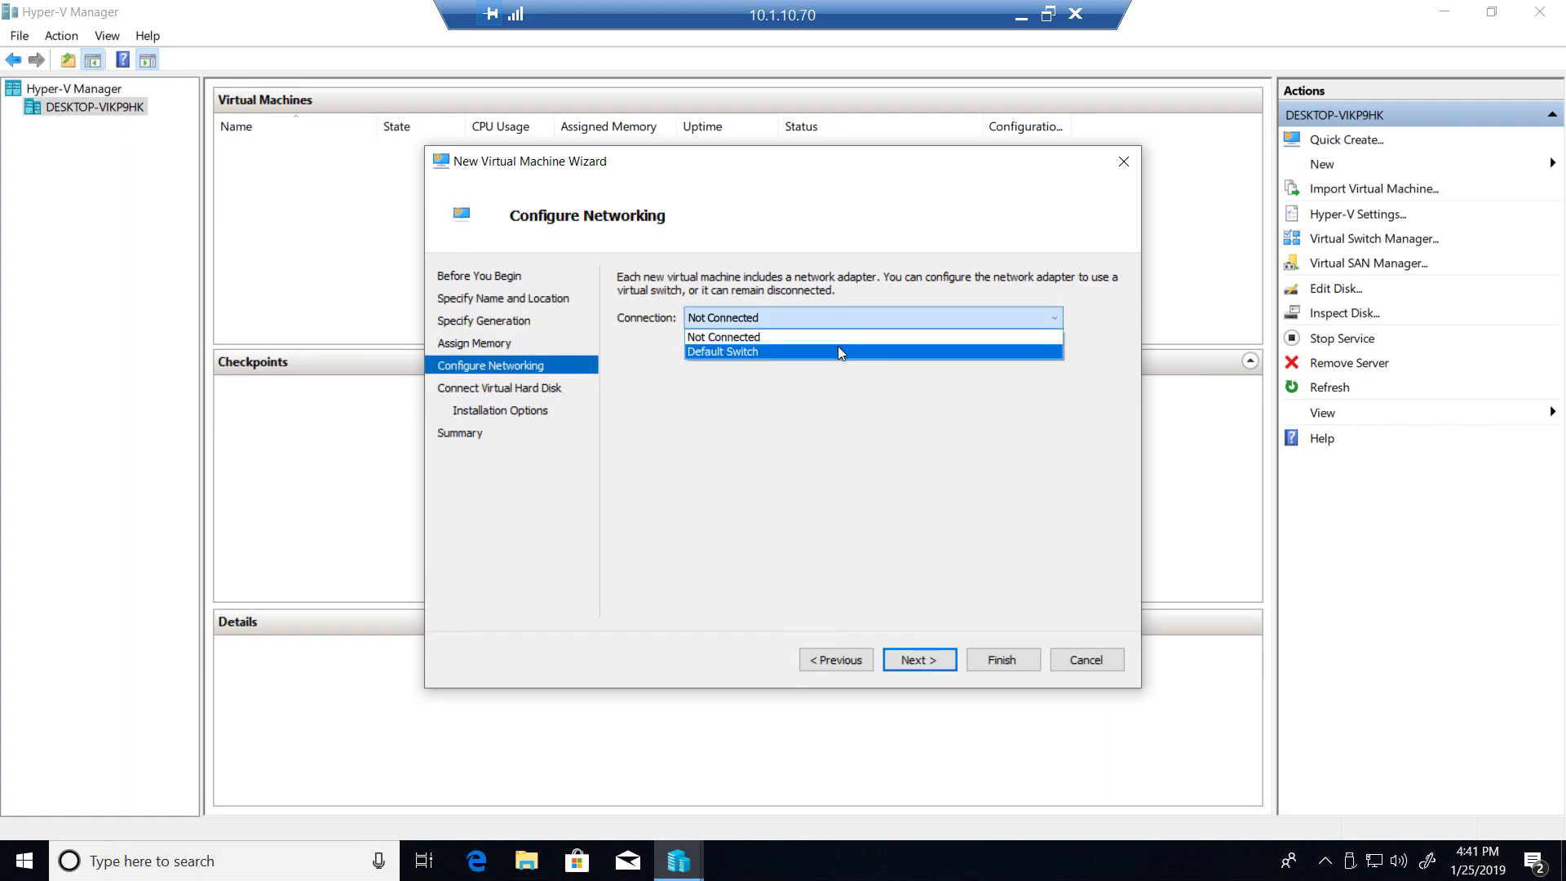
pyautogui.click(839, 352)
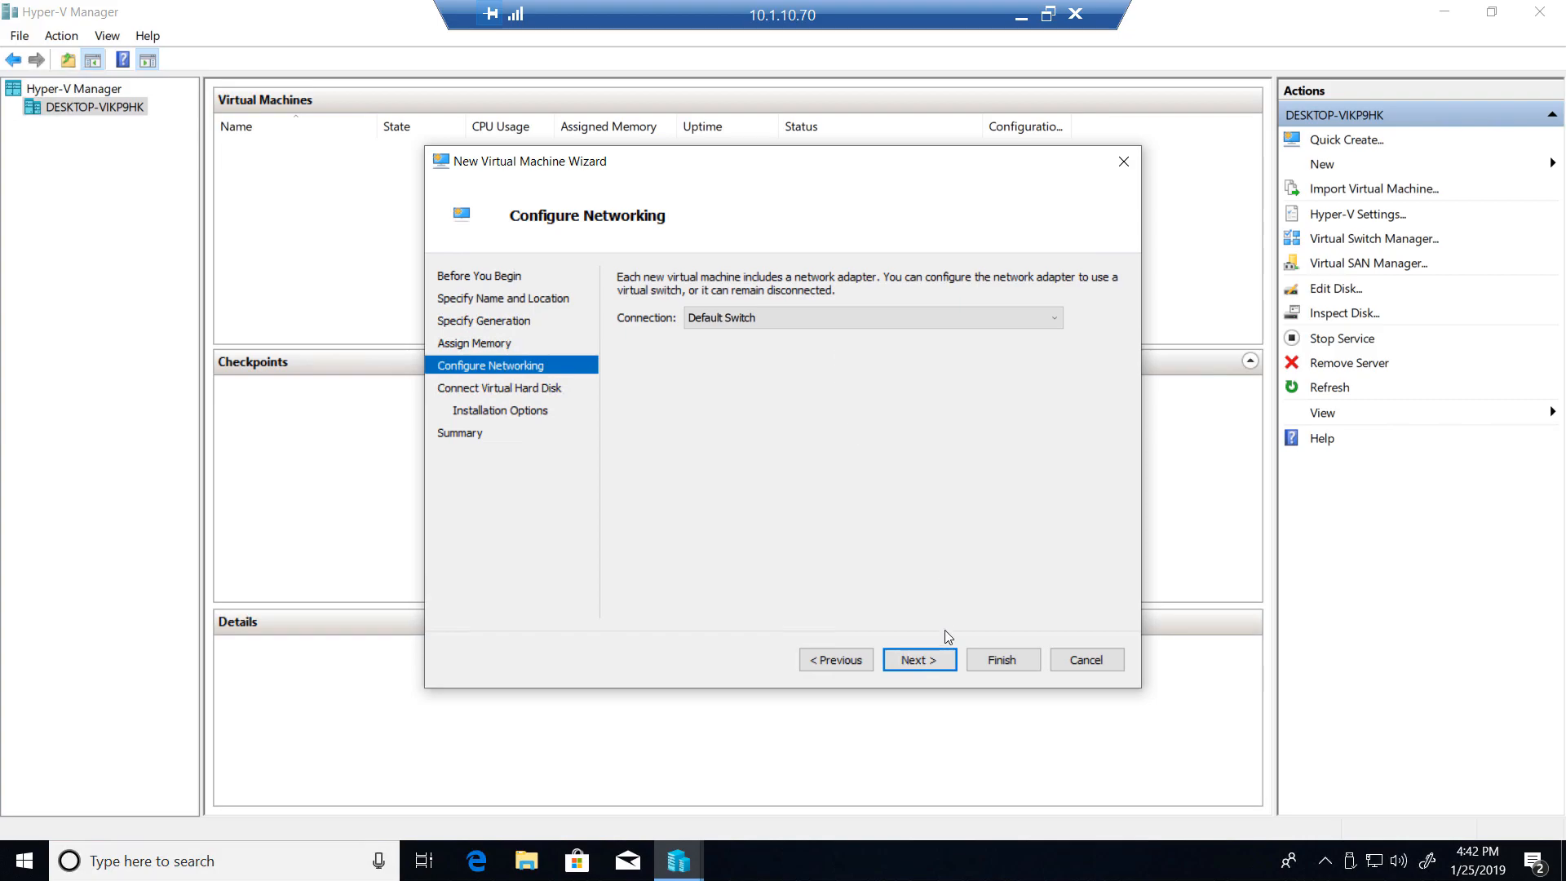
pyautogui.click(935, 659)
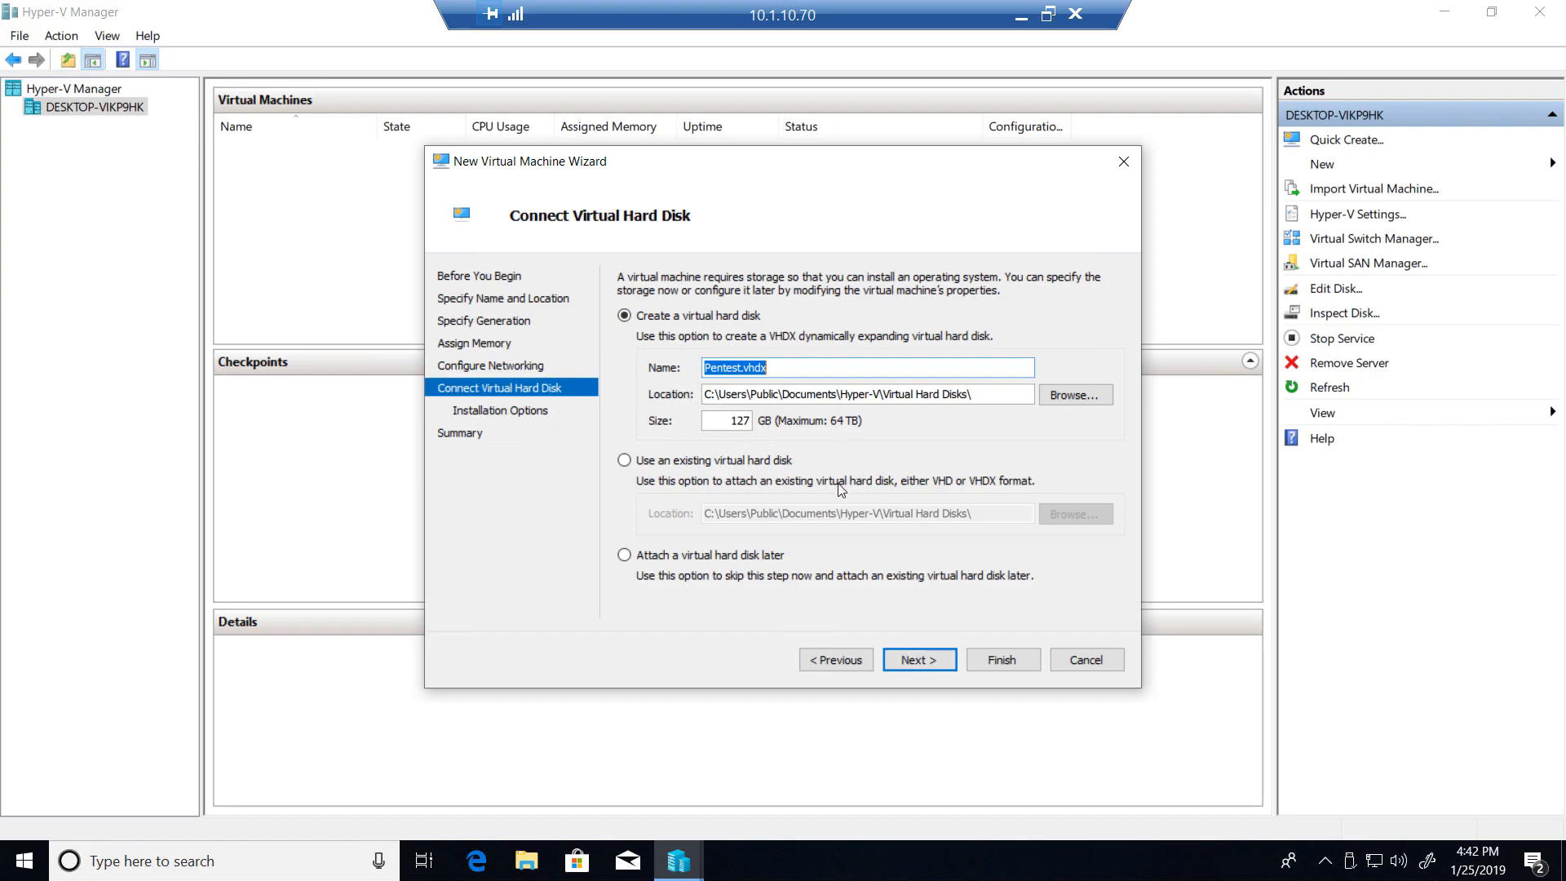
pyautogui.click(919, 661)
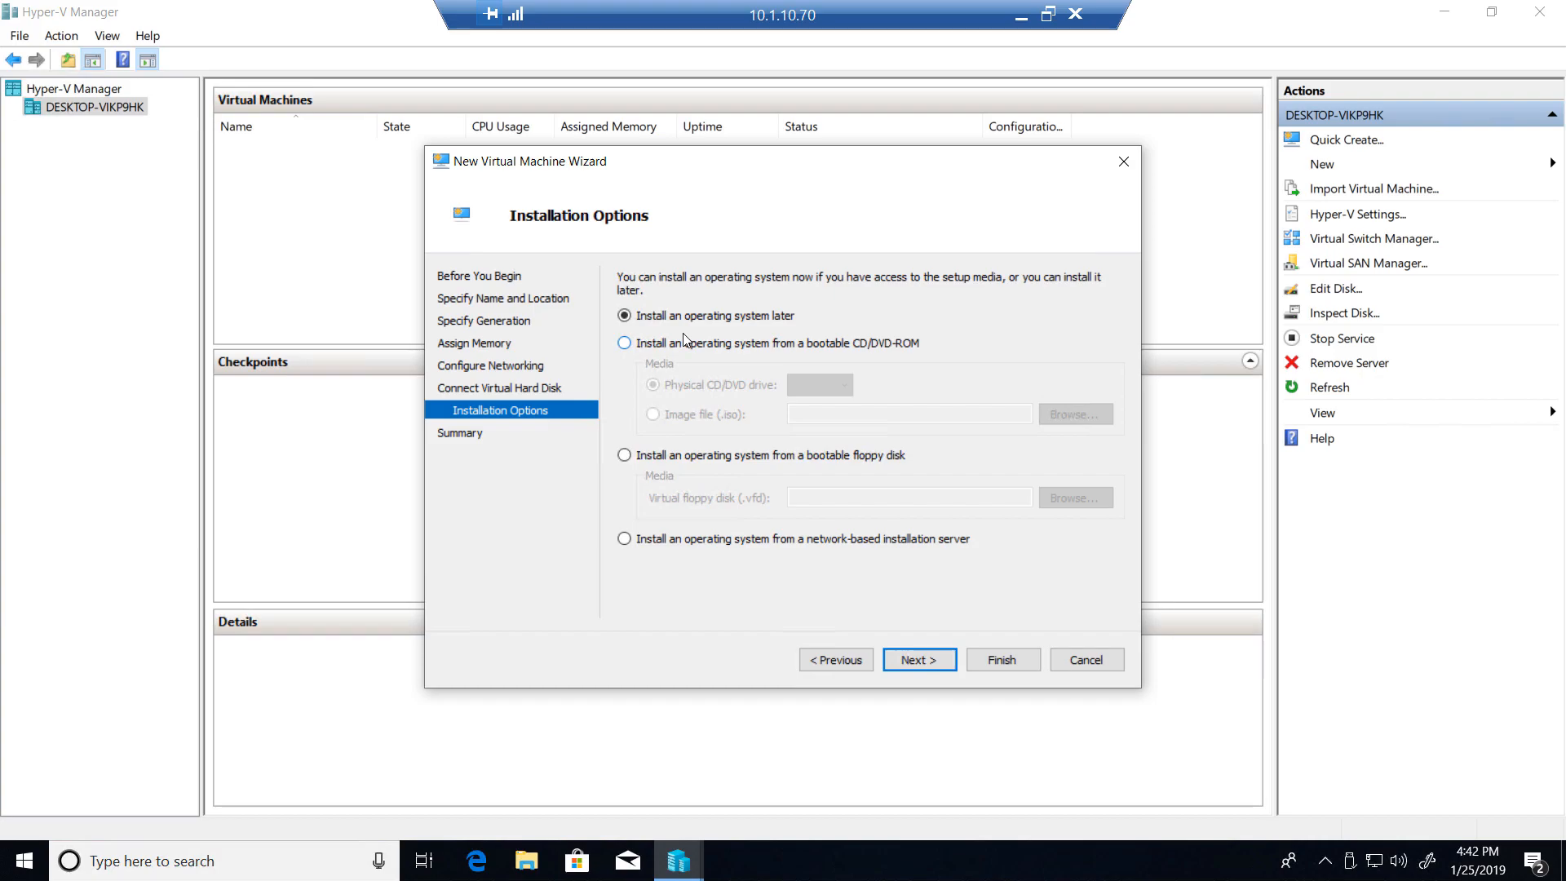
# - Set the operating system to install from the image file C:\iso\kali-linux-2018.4-amd64.iso and finish creating the virtual machine
pyautogui.click(668, 349)
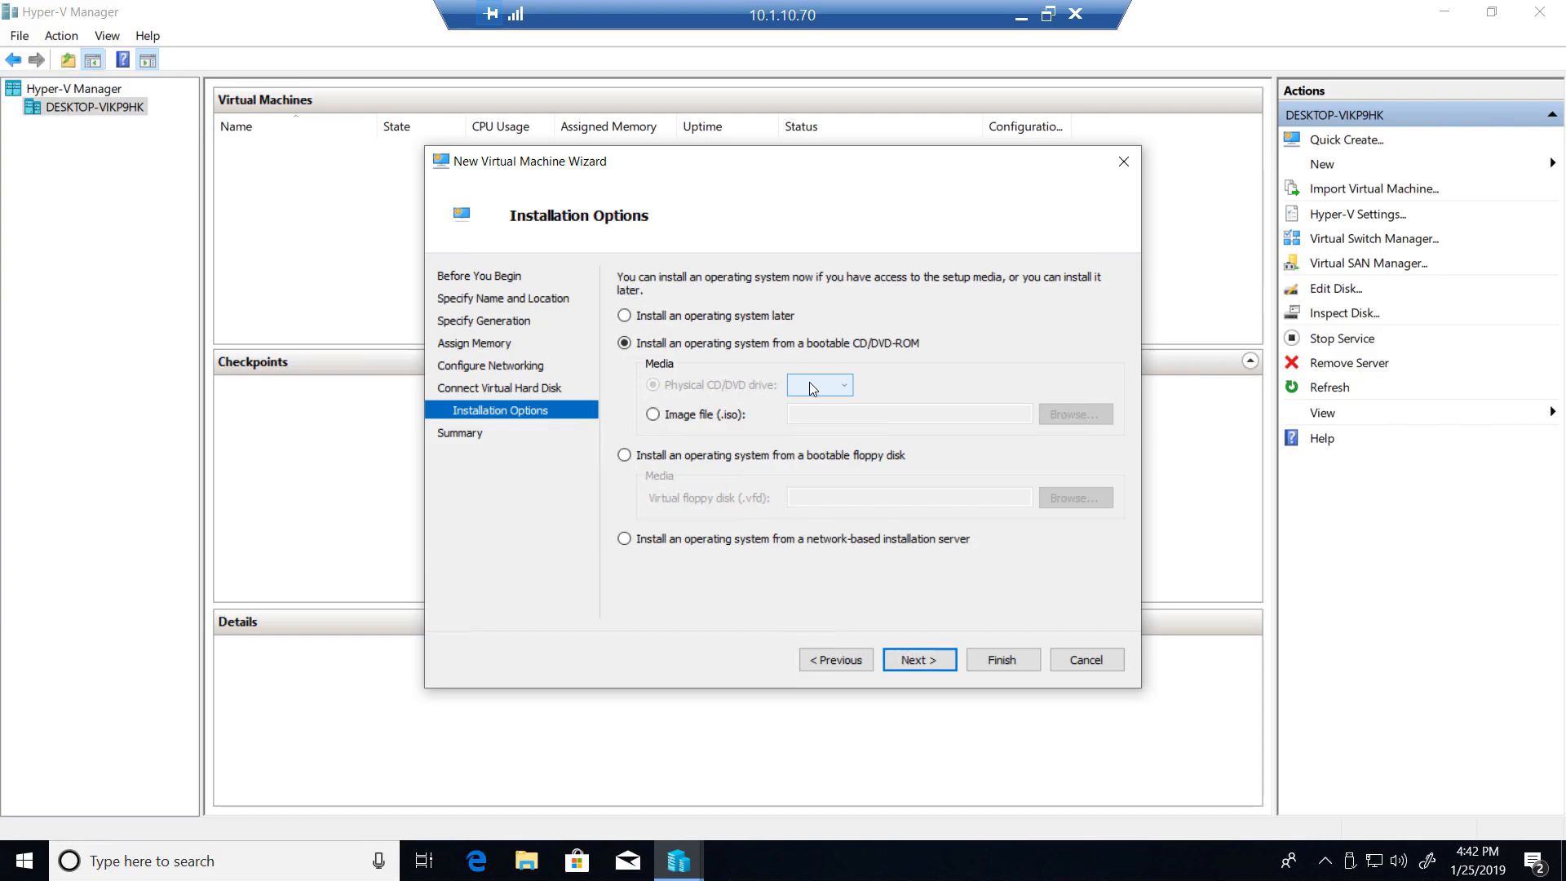
pyautogui.click(653, 415)
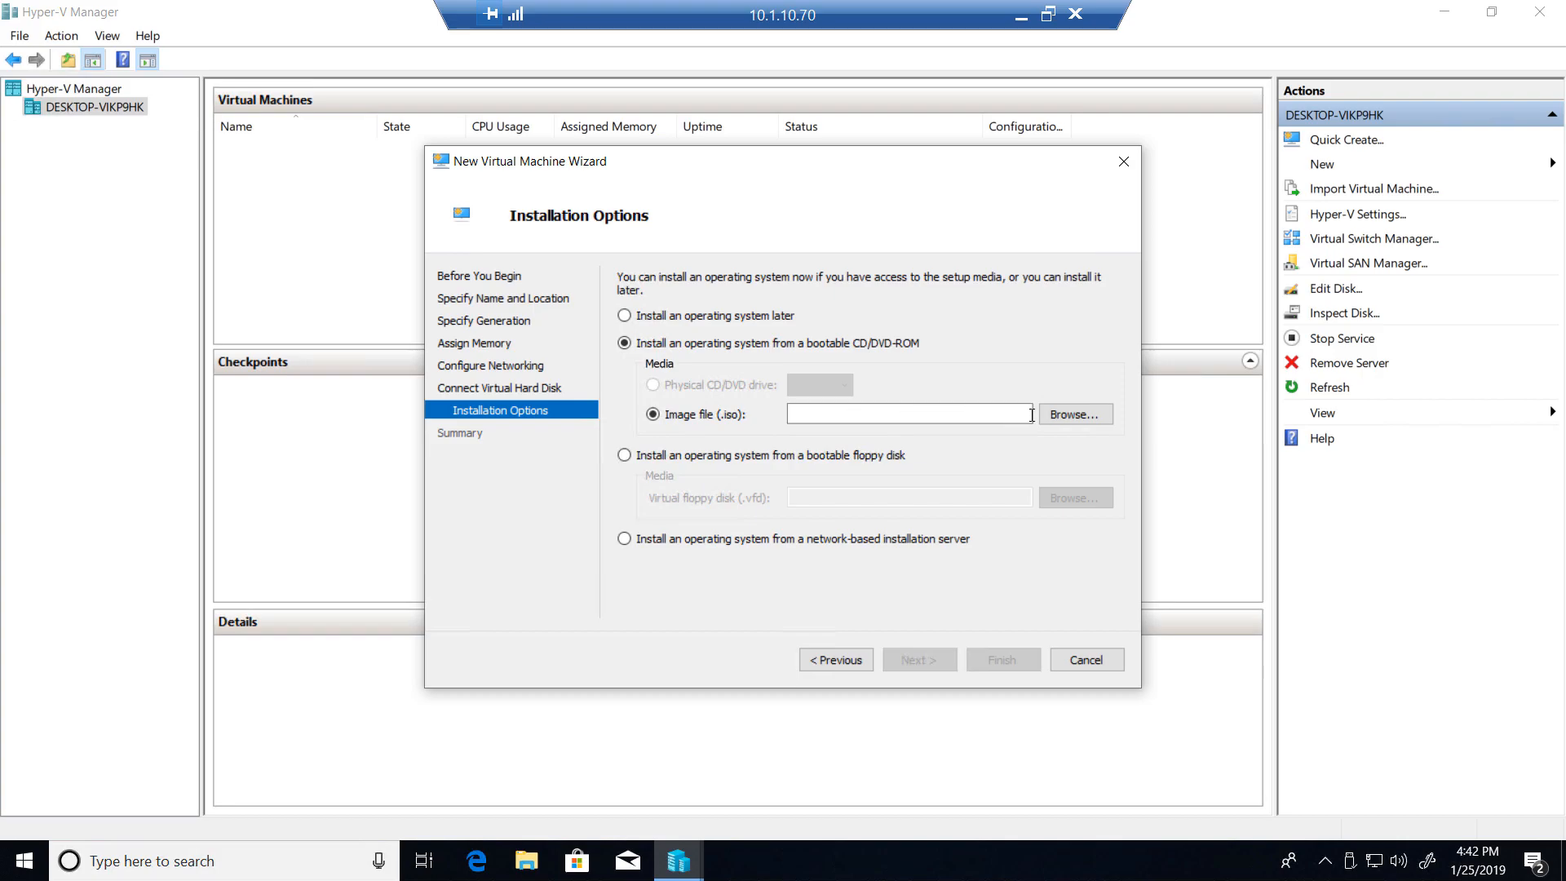
pyautogui.click(1057, 418)
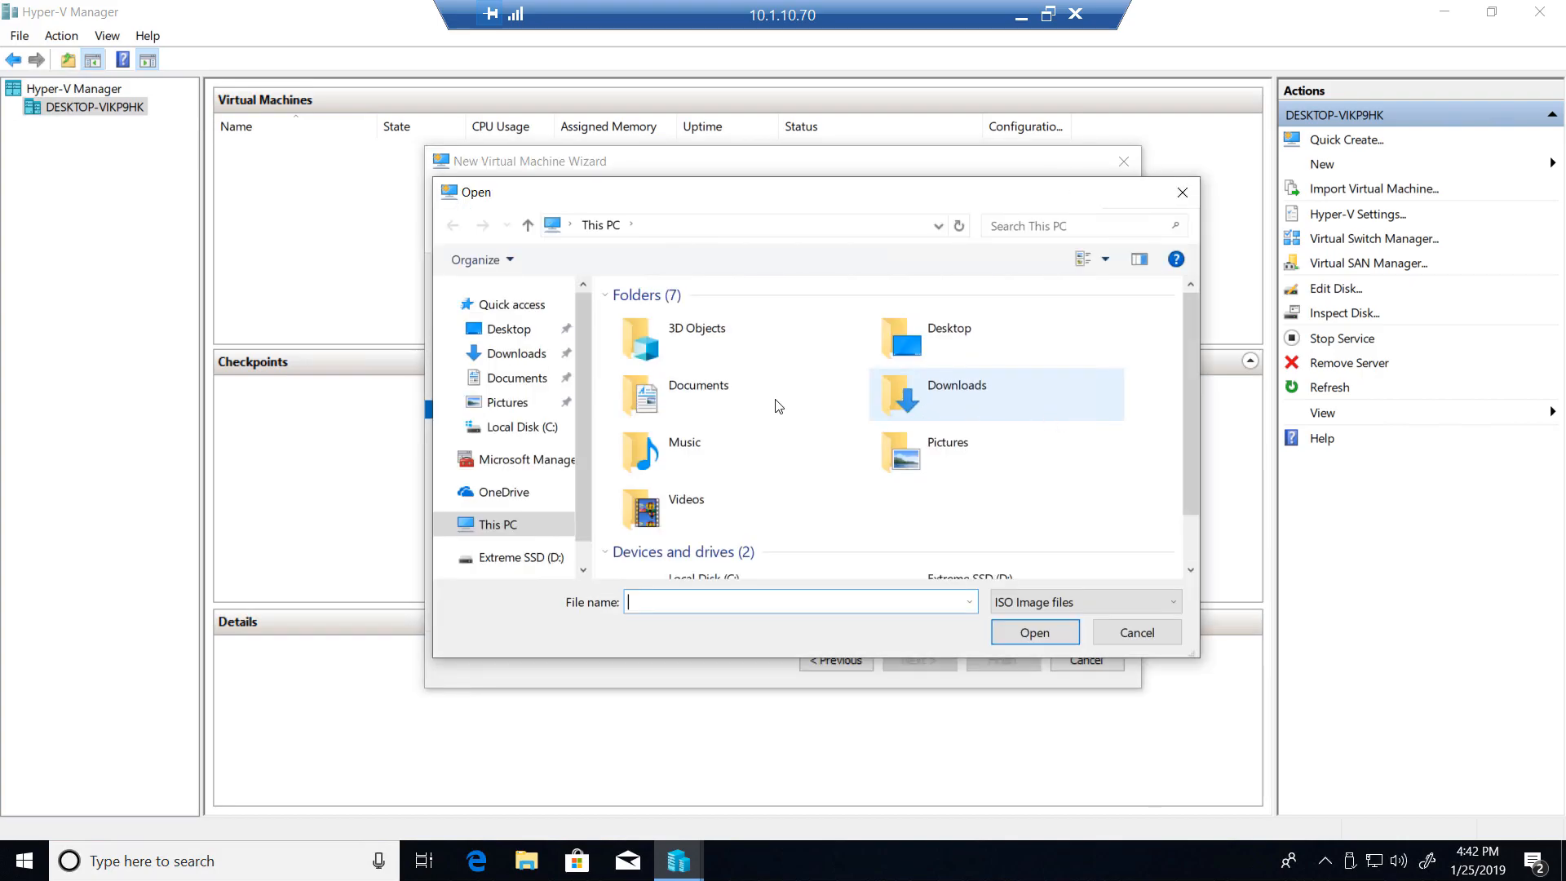
pyautogui.click(443, 521)
pyautogui.click(492, 529)
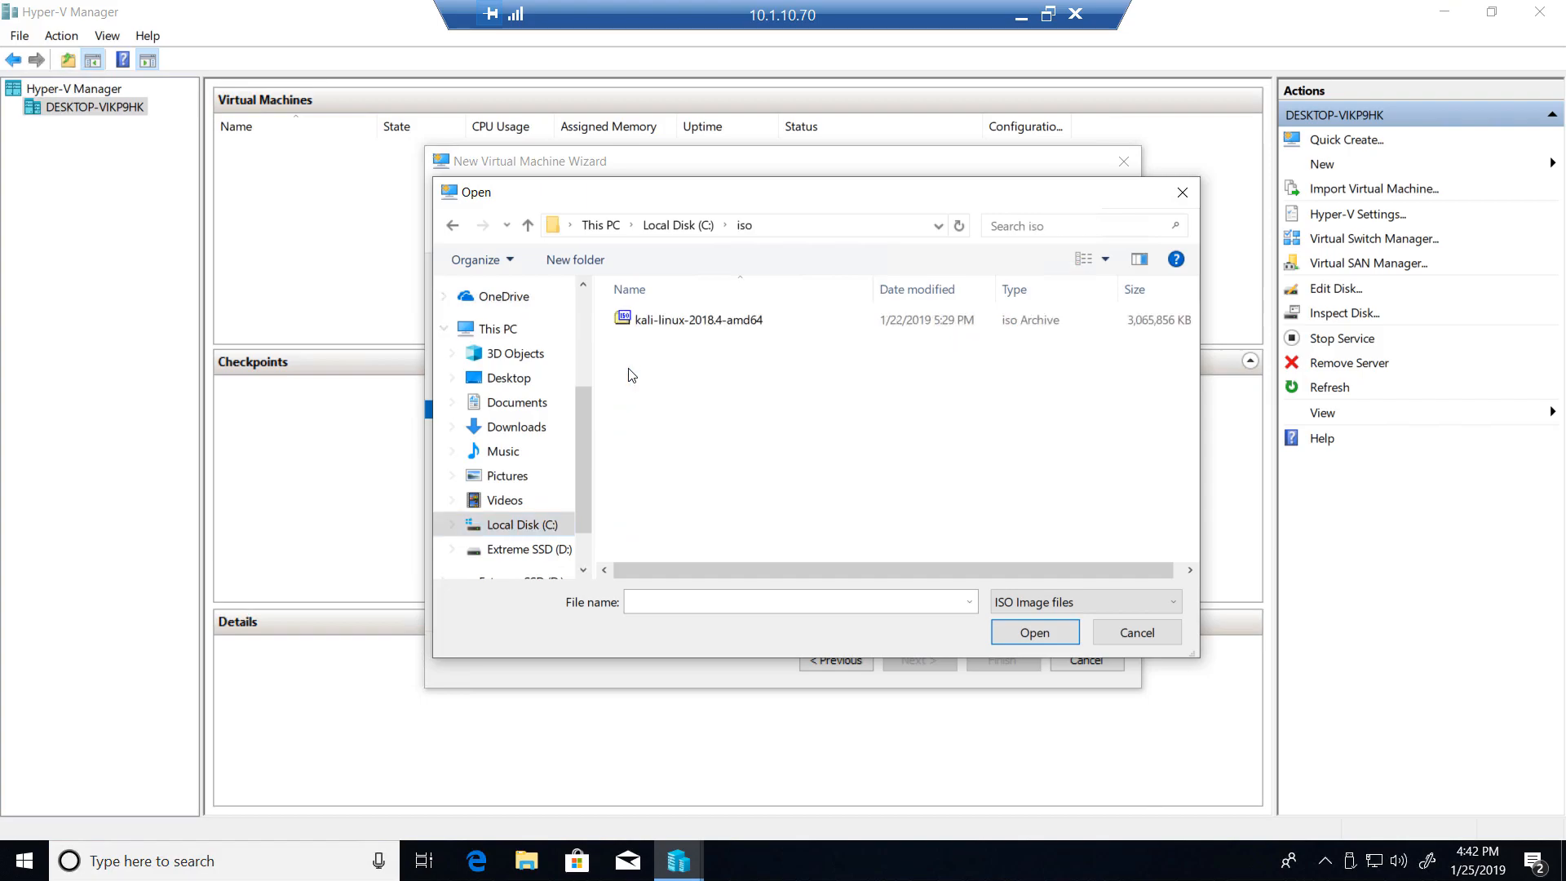
pyautogui.doubleClick(644, 326)
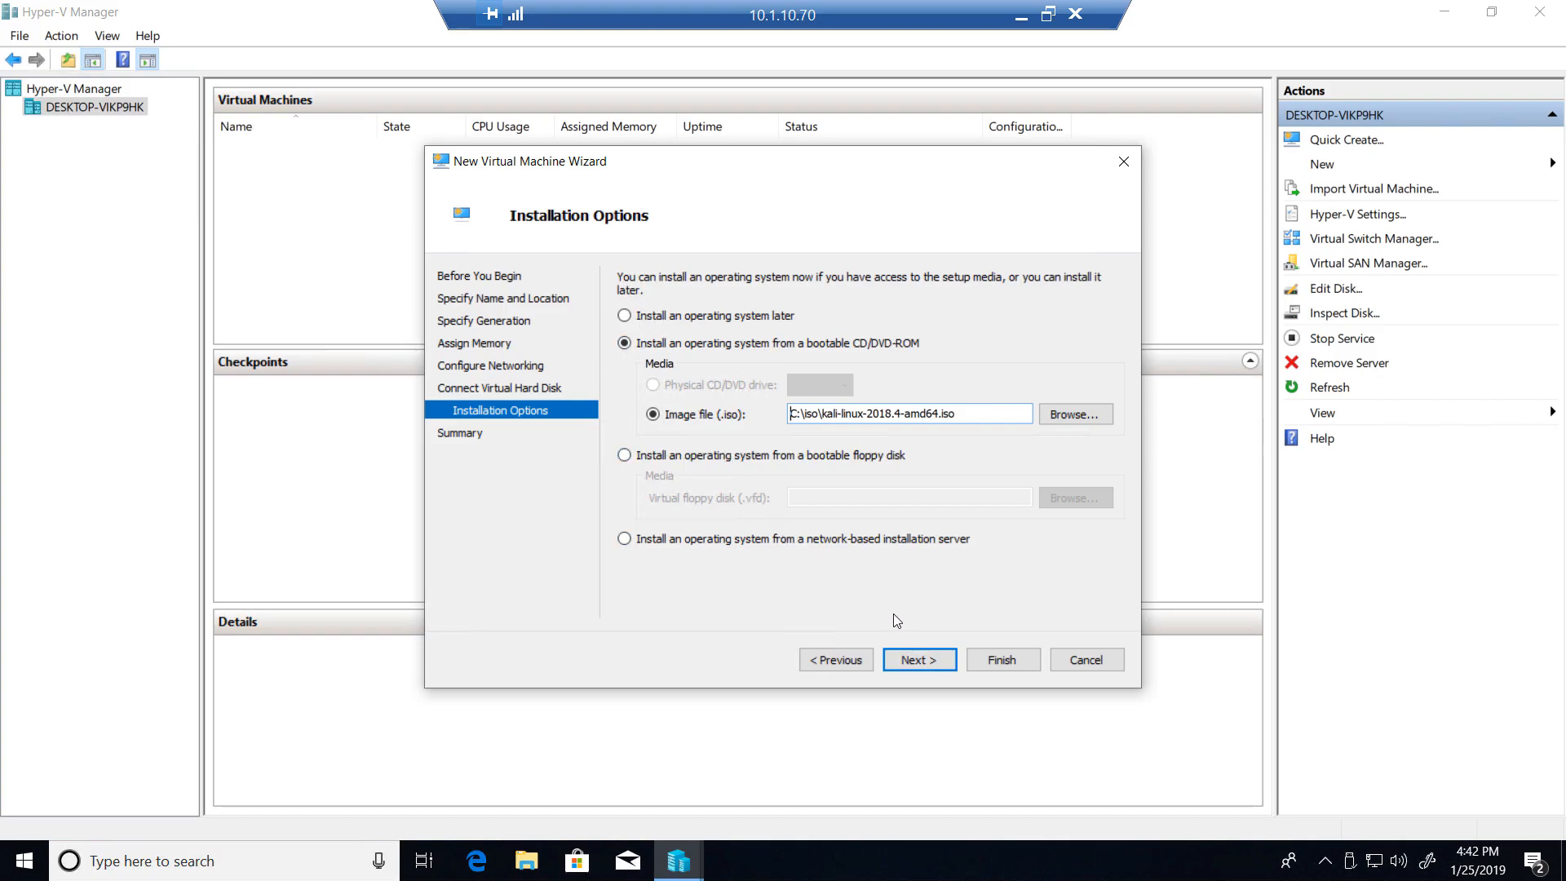
pyautogui.click(919, 663)
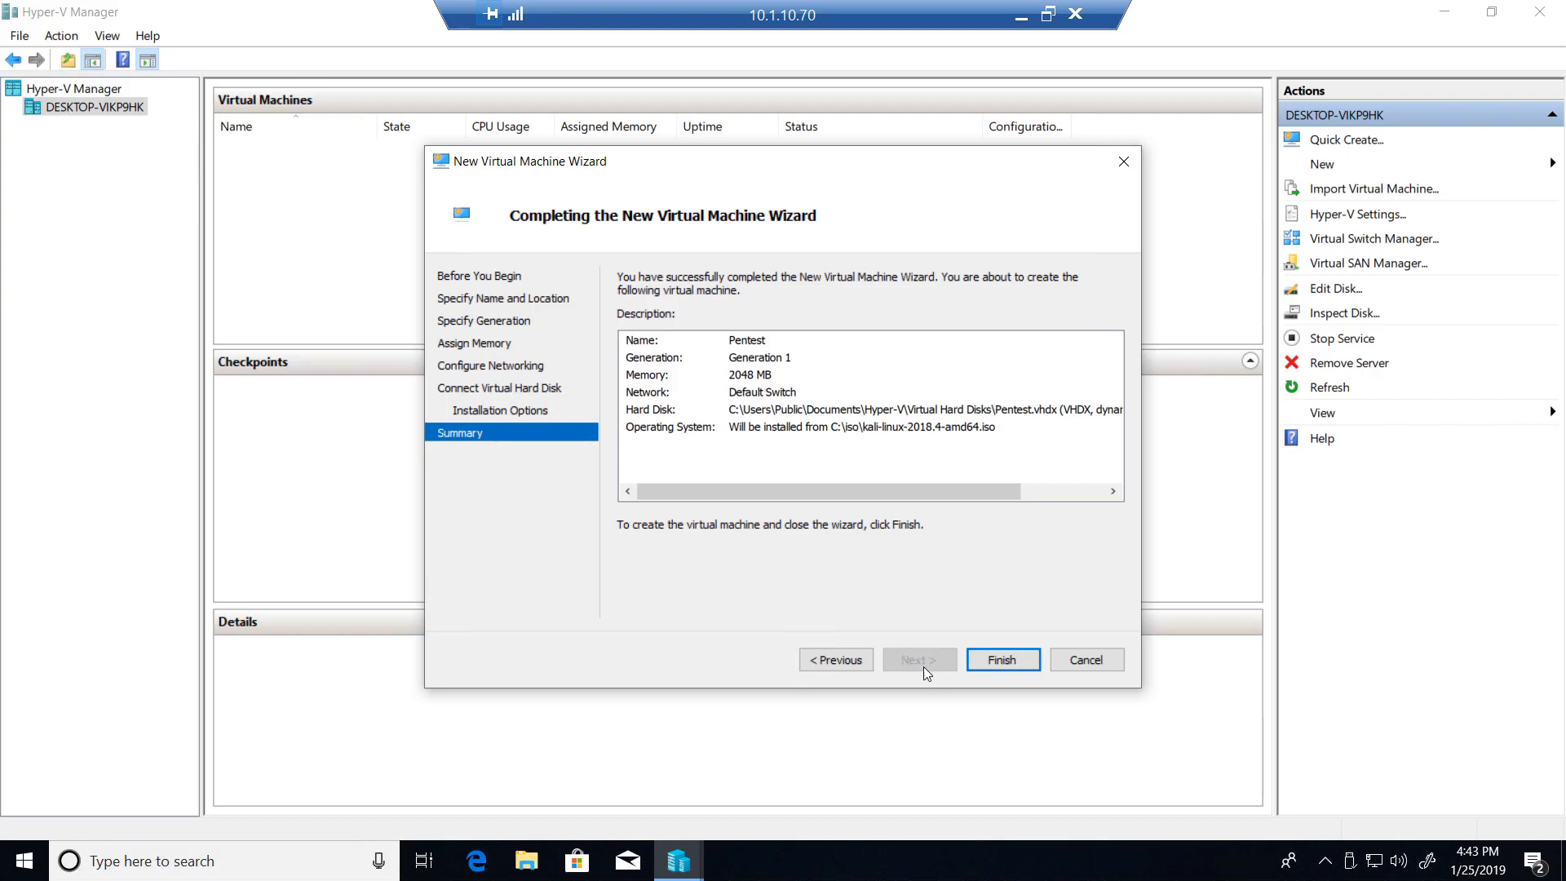
pyautogui.click(993, 664)
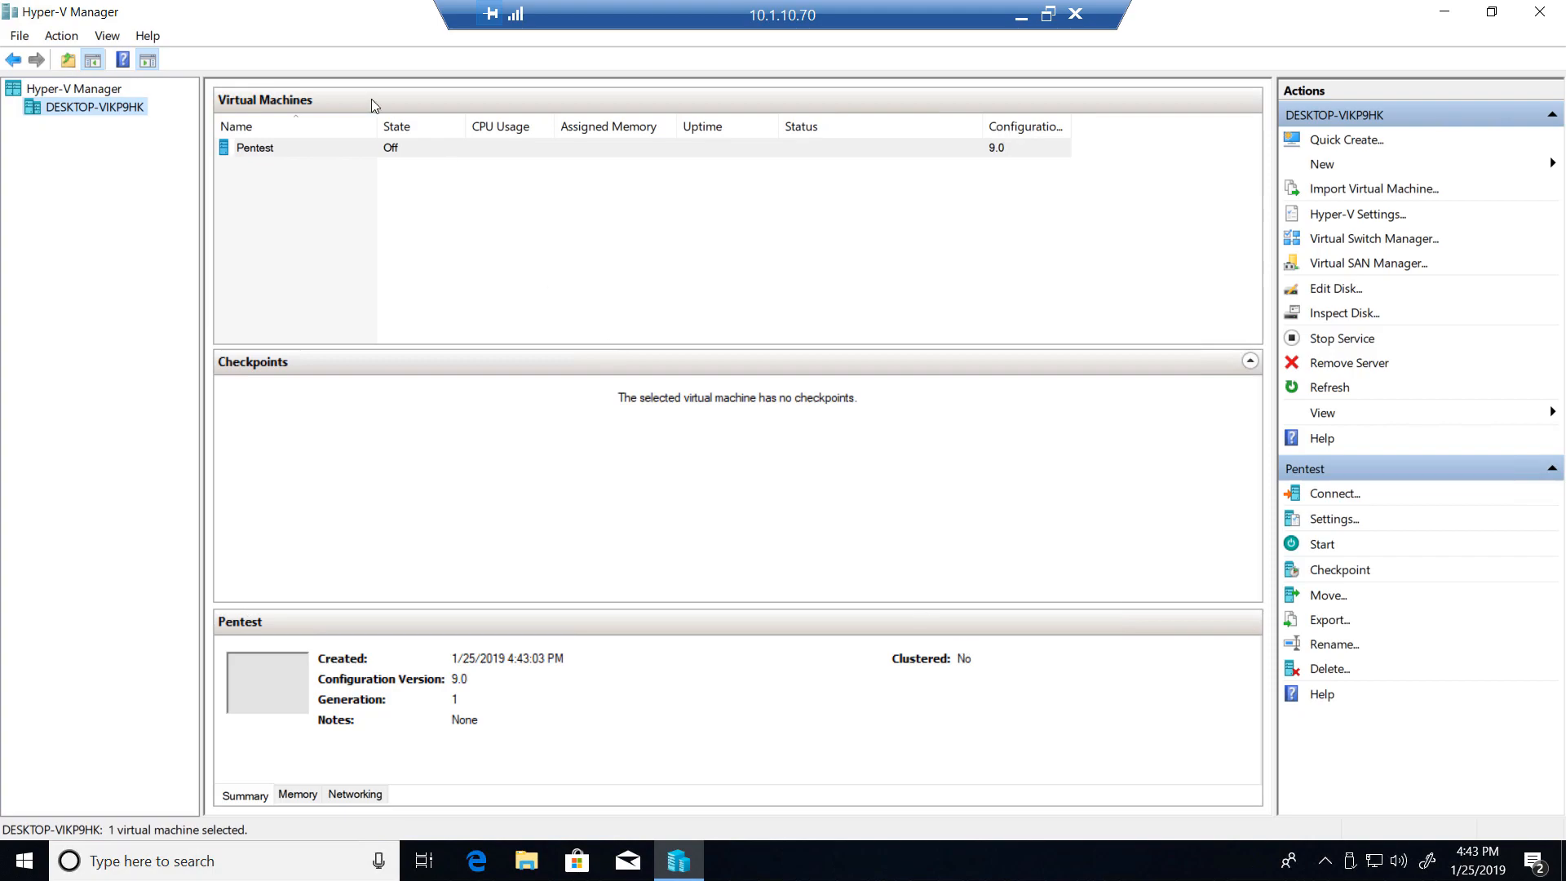
# - Start the Pentest virtual machine and connect to its console
pyautogui.rightClick(244, 150)
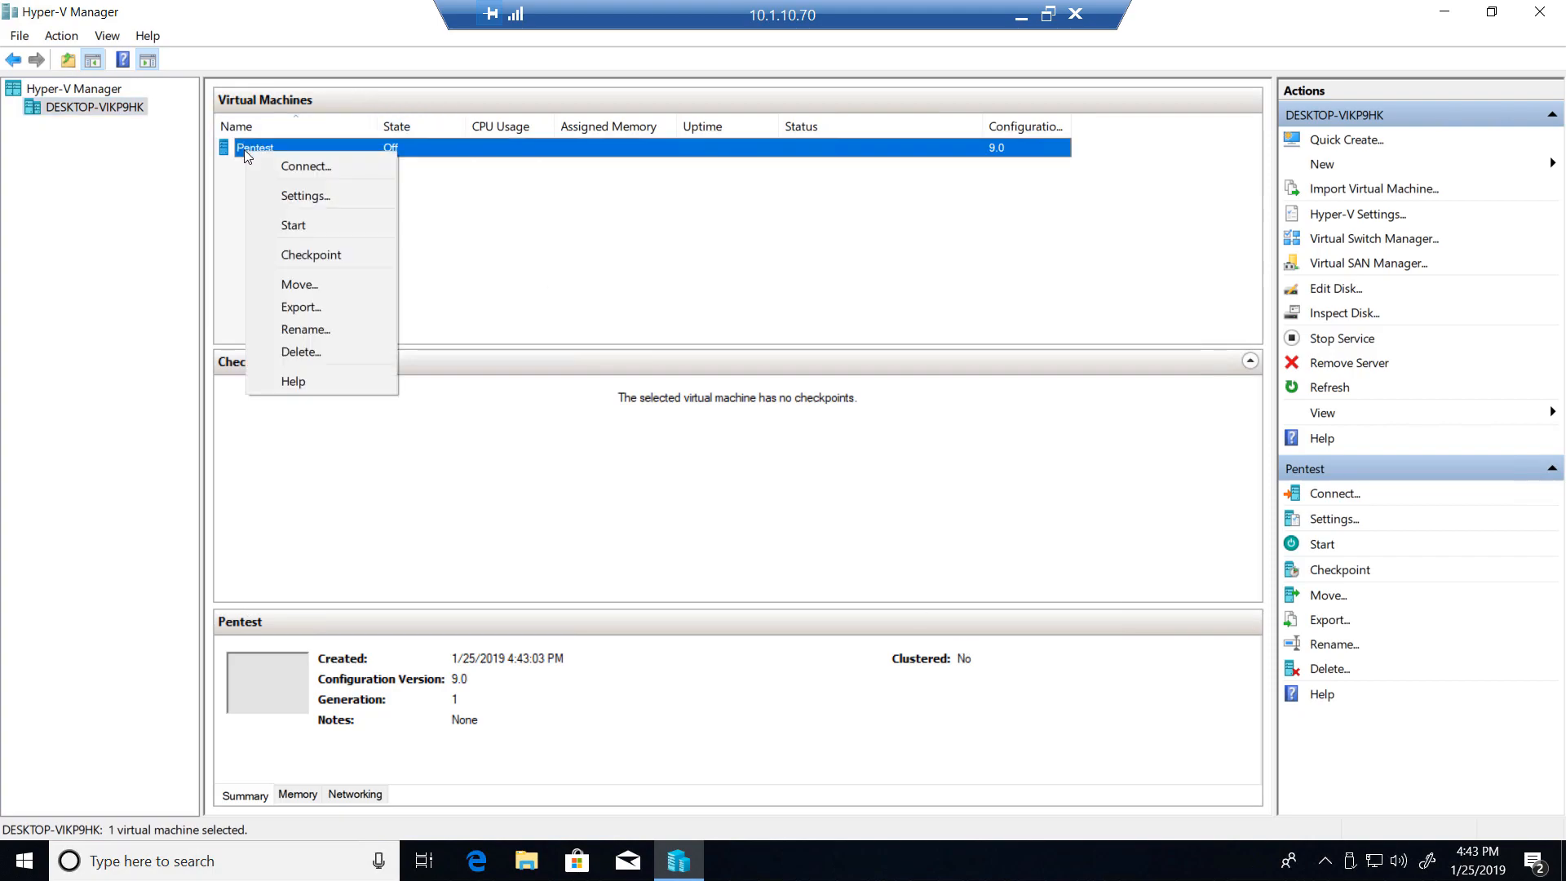
pyautogui.click(265, 235)
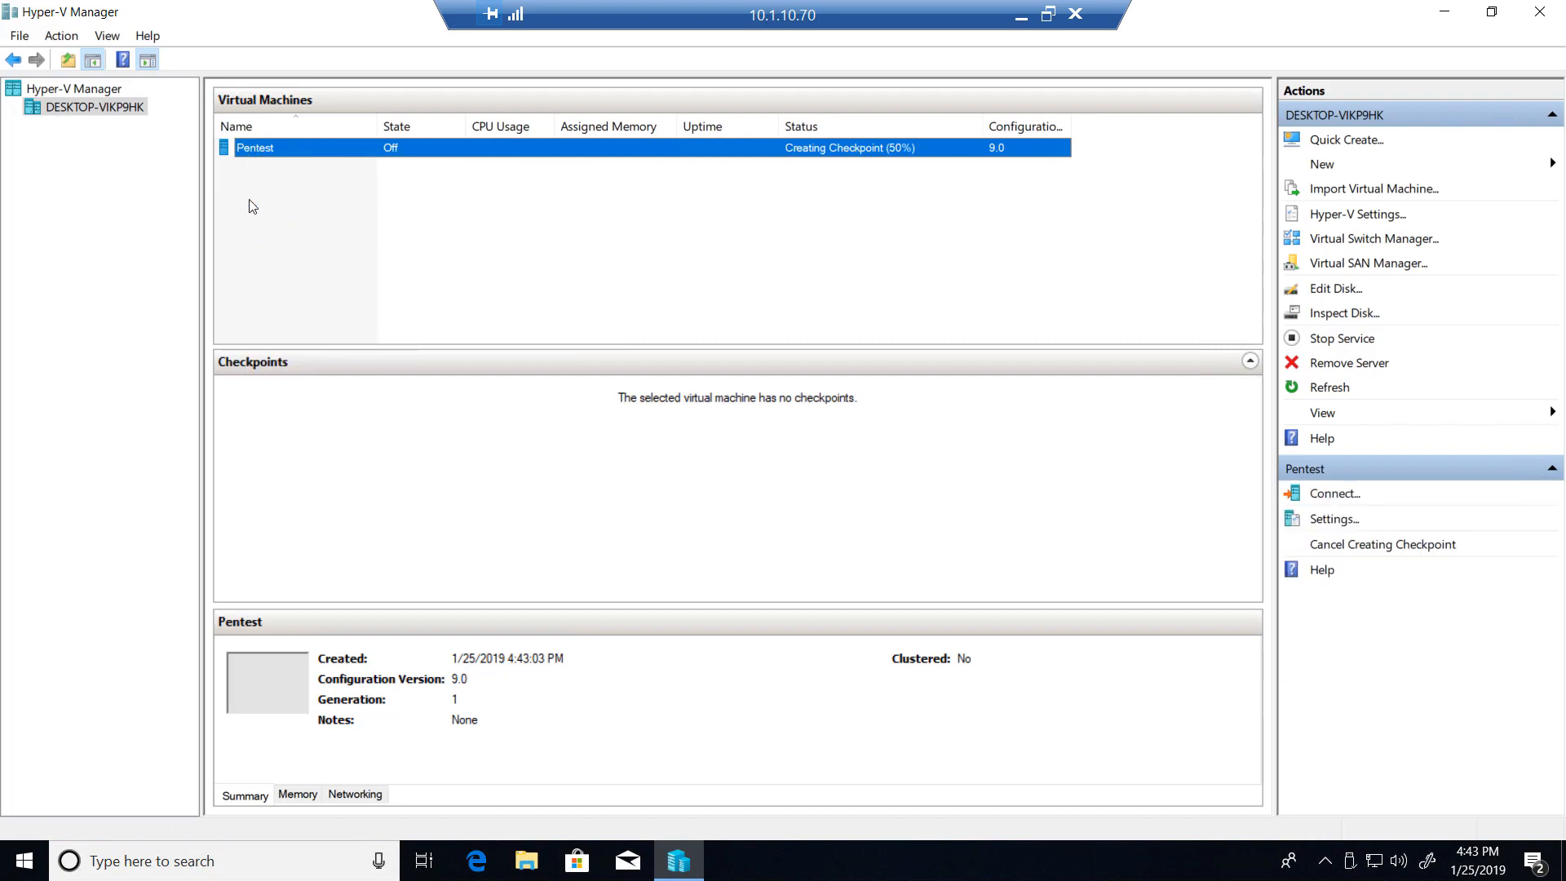
pyautogui.rightClick(243, 152)
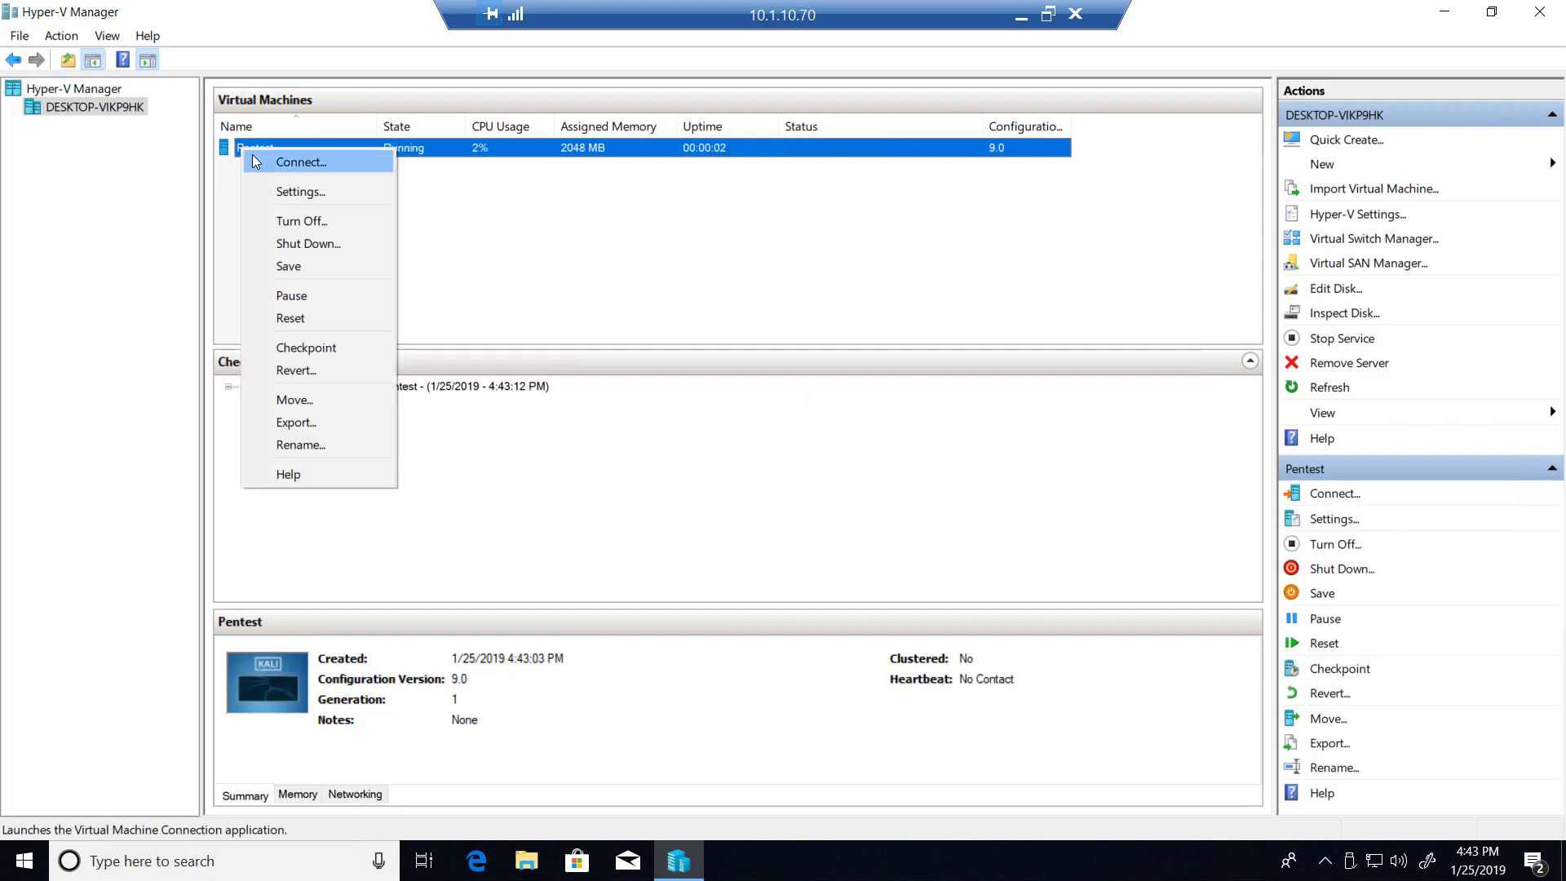
pyautogui.click(266, 164)
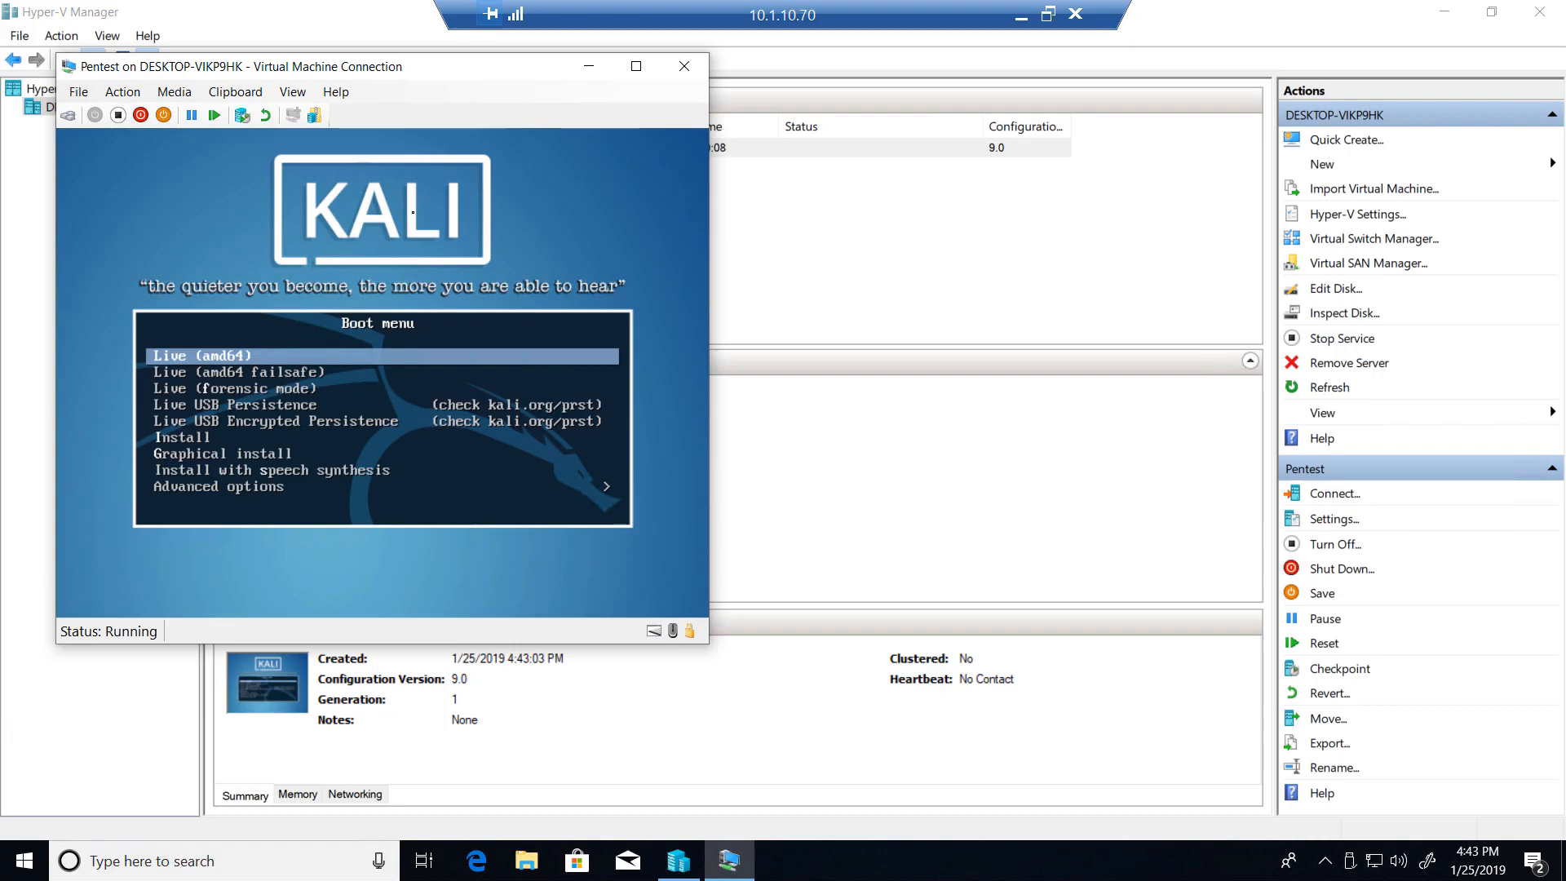
# - Boot the Kali installer with the Graphical install option
pyautogui.press('Down')
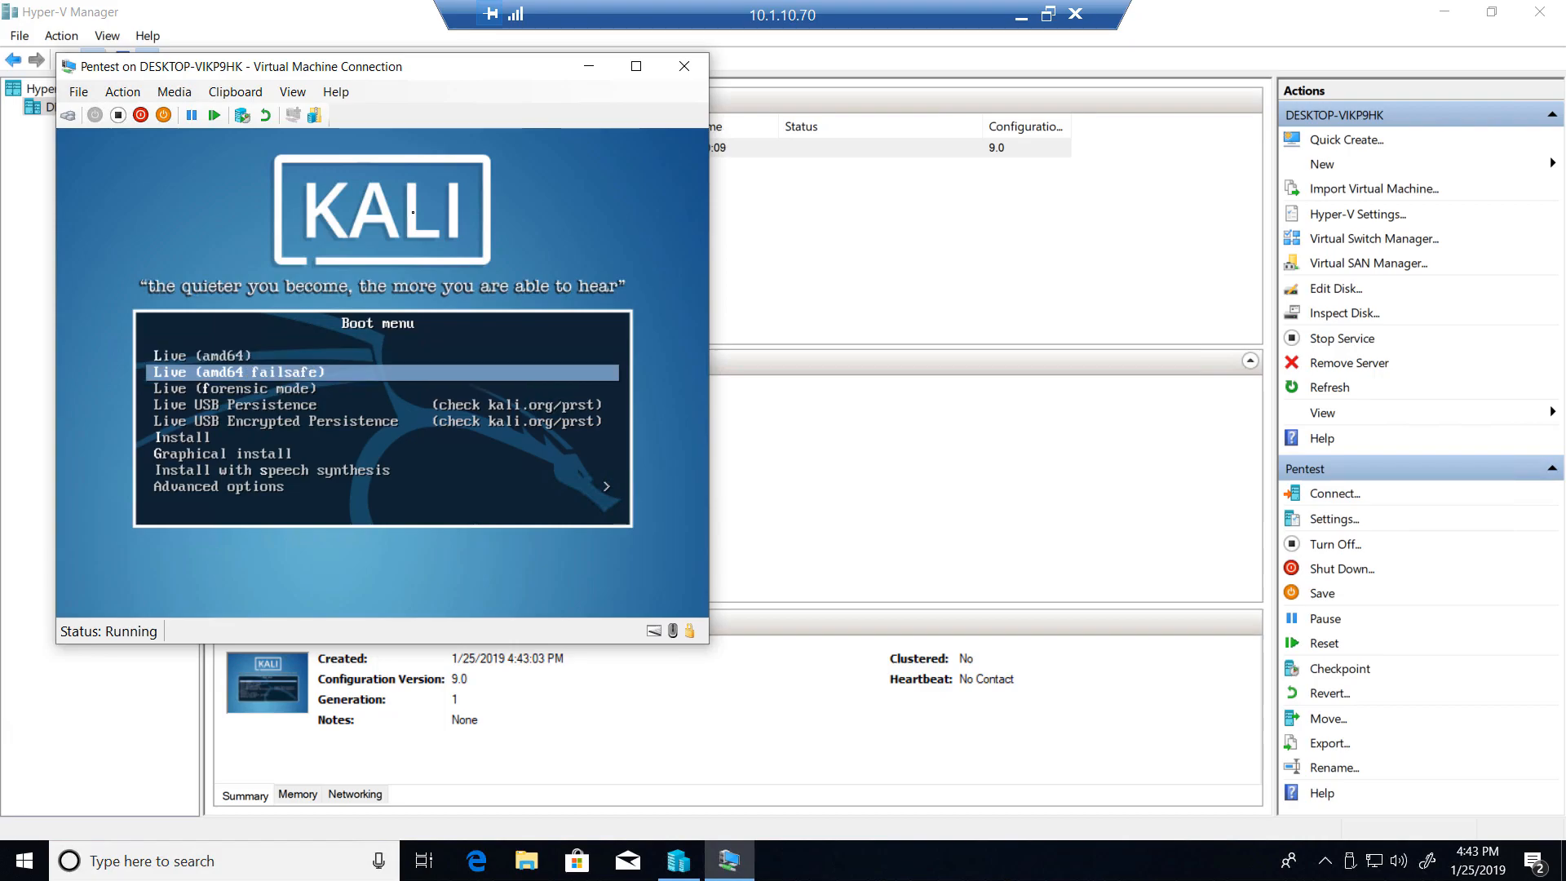
pyautogui.press('Down')
pyautogui.press('Down')
pyautogui.press('Down')
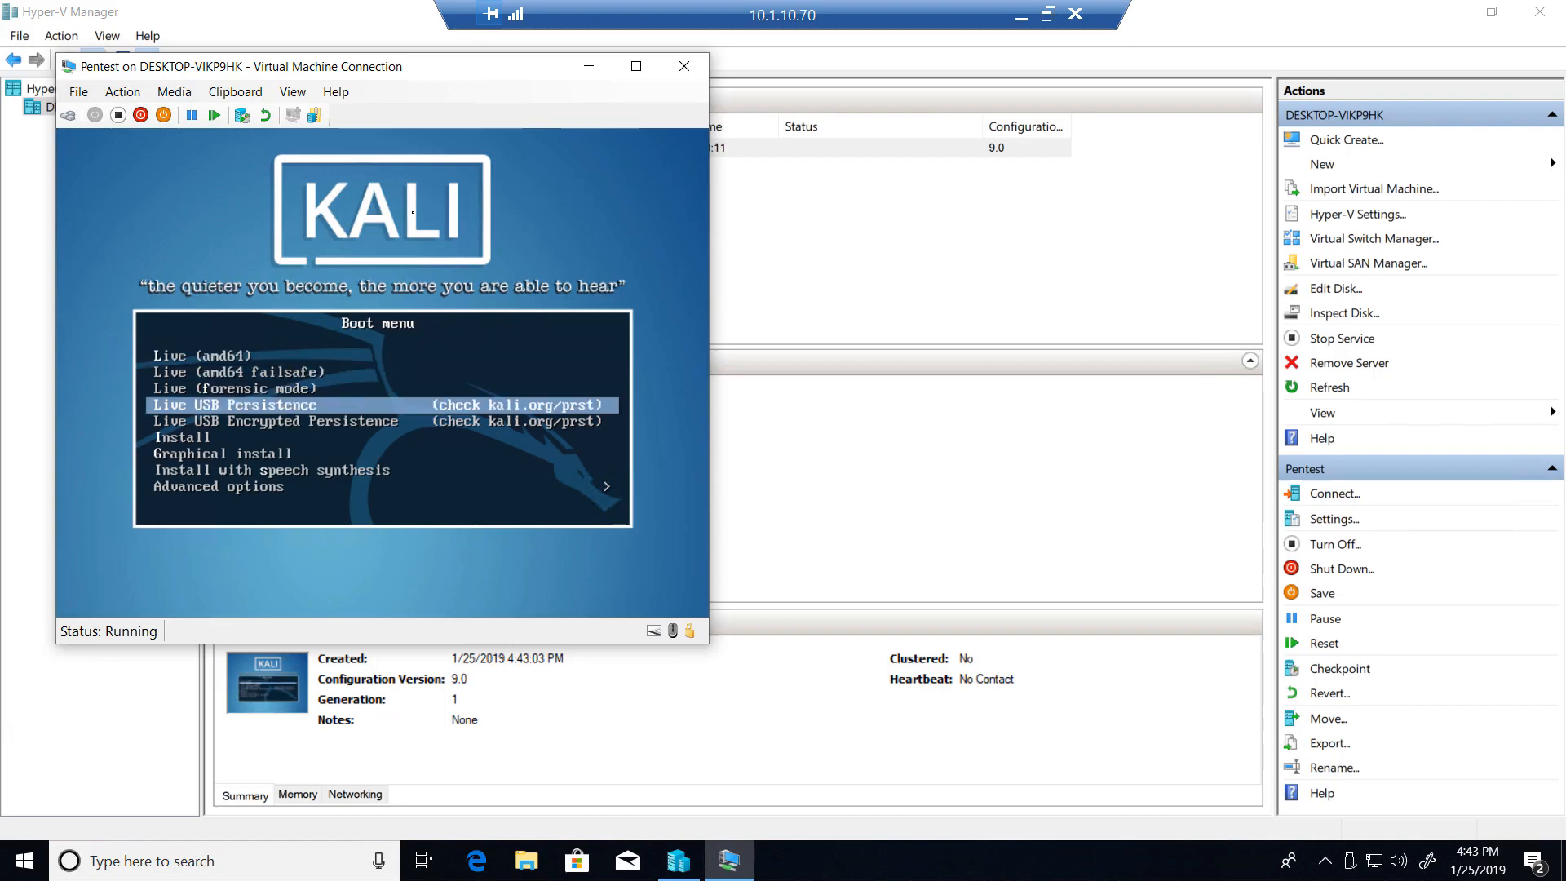
pyautogui.press('Down')
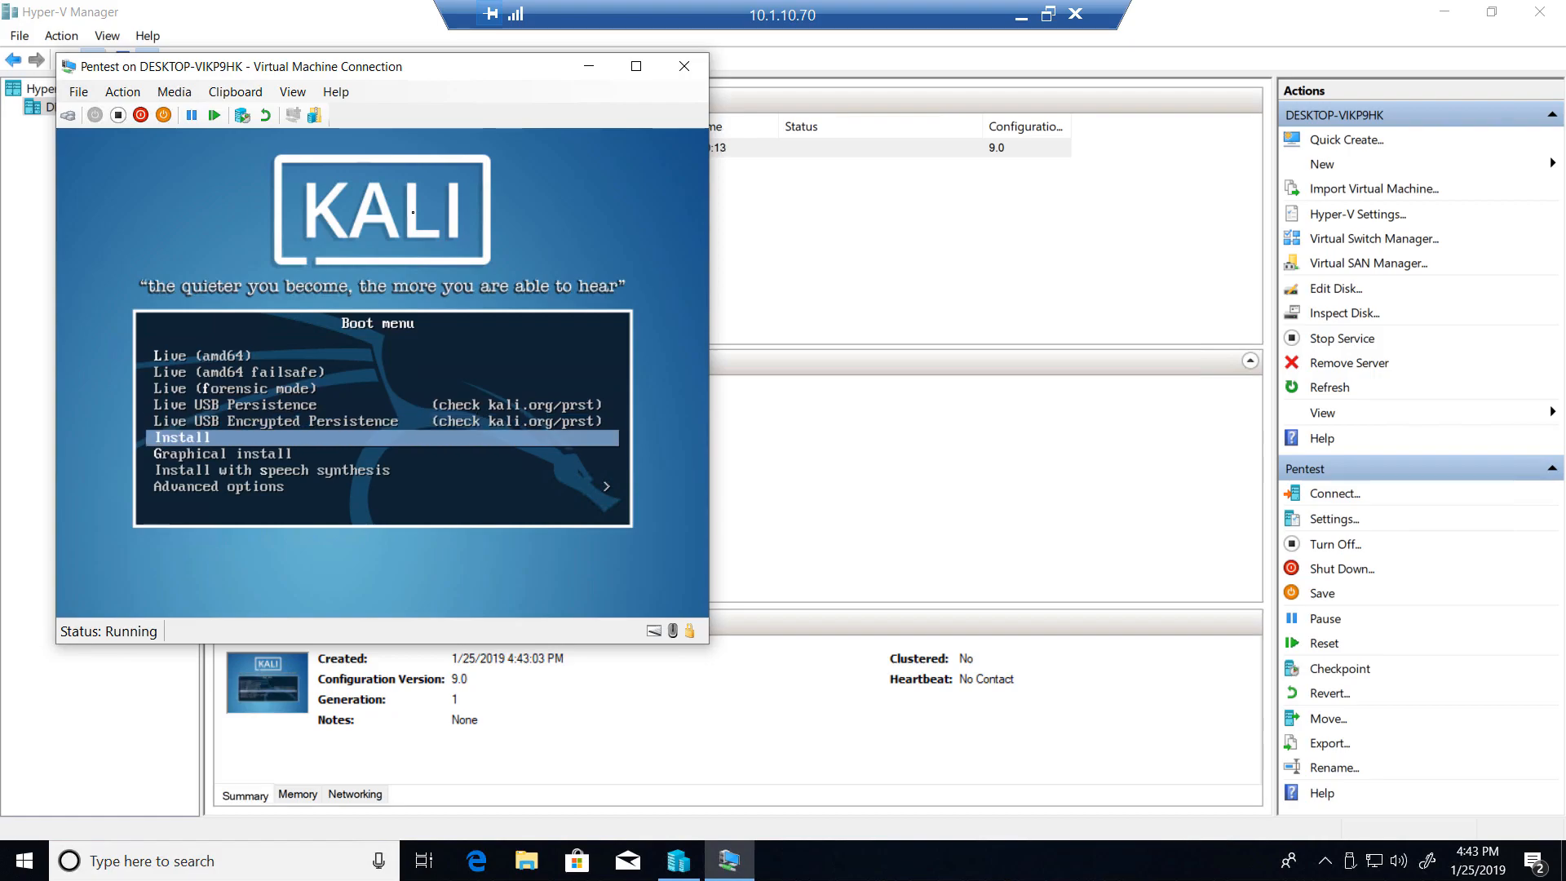
pyautogui.press('Down')
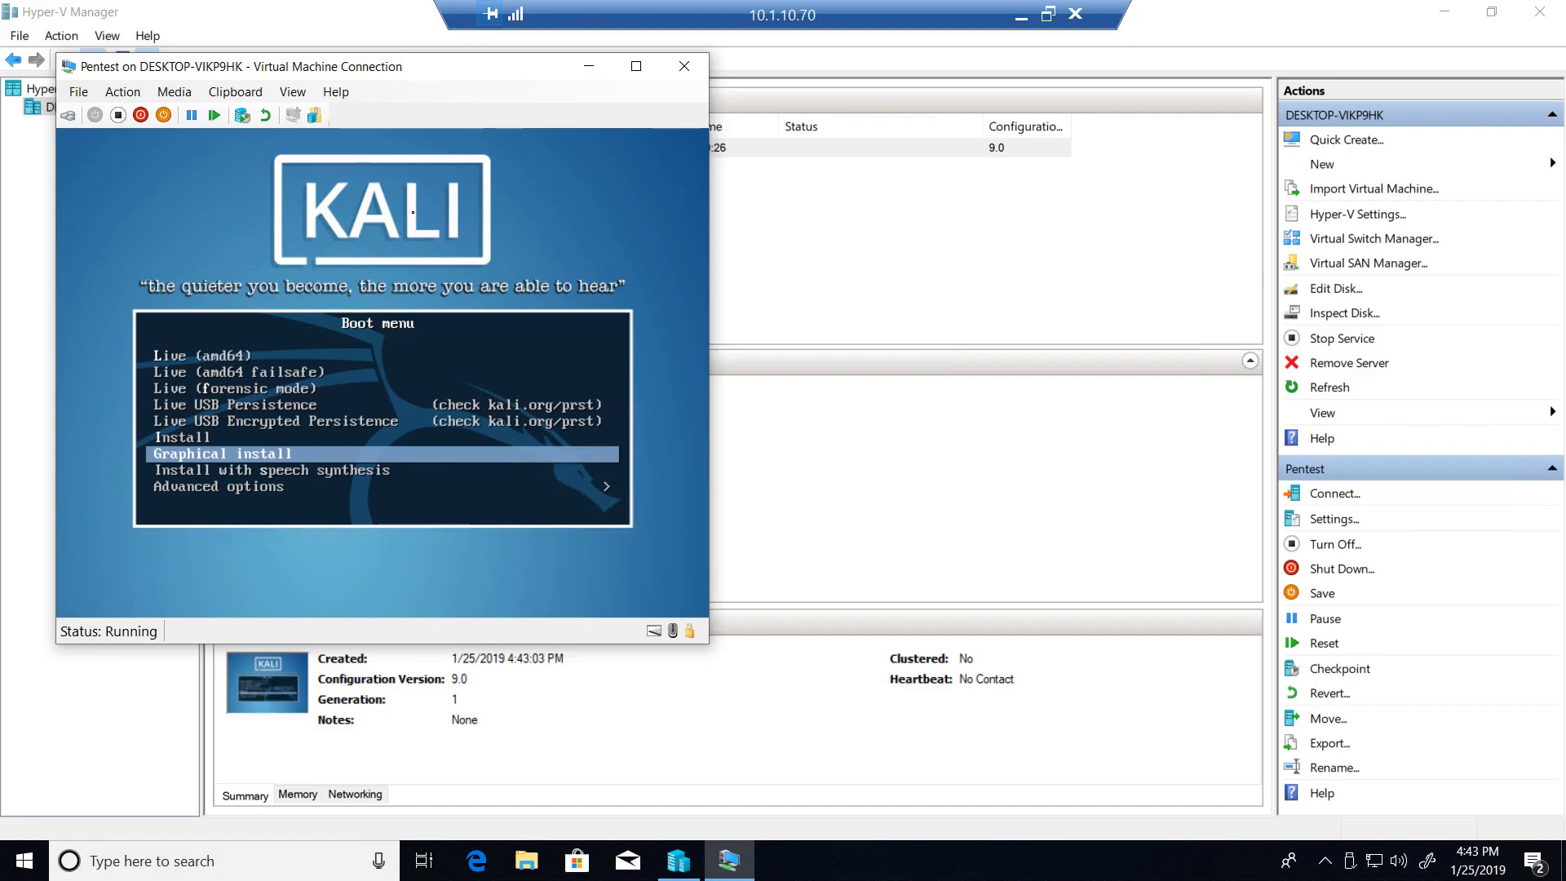
pyautogui.press('Return')
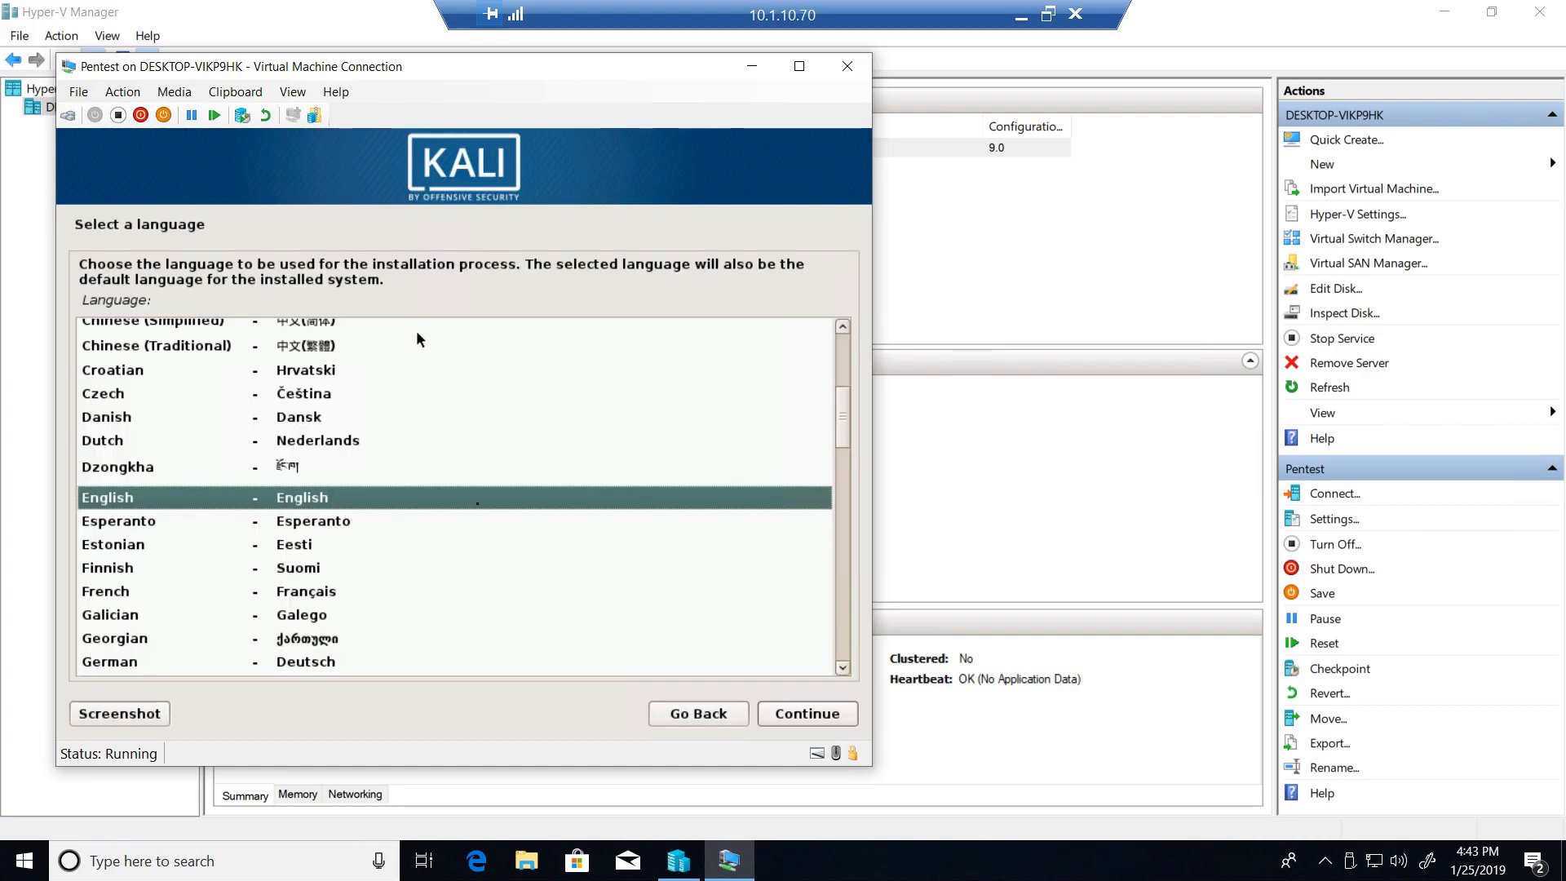
# - Accept English as the installation language and United States as the location
pyautogui.click(804, 714)
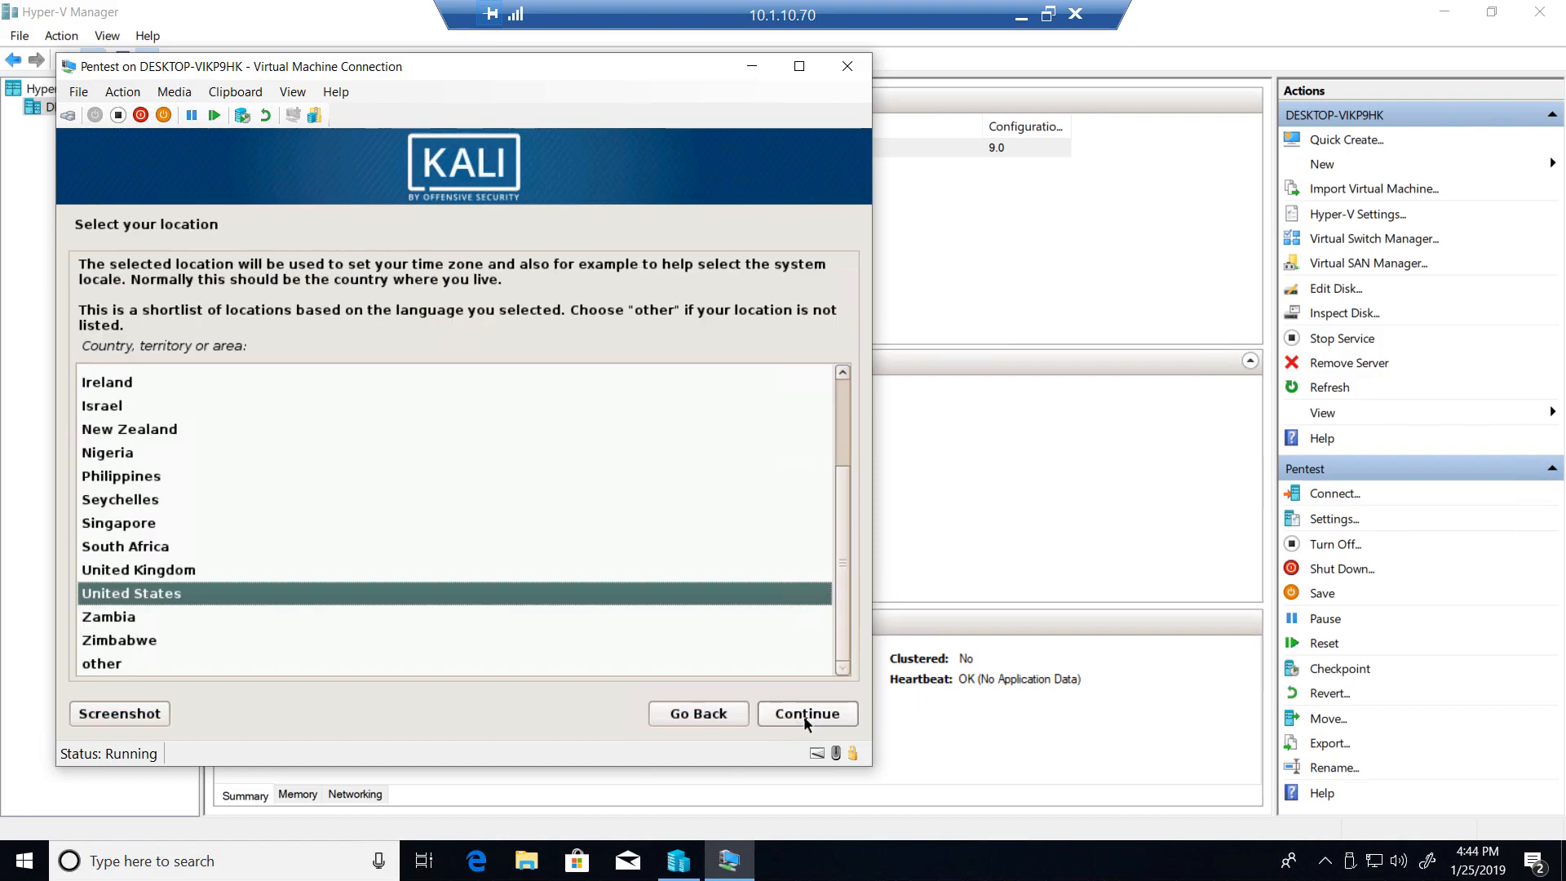
pyautogui.click(804, 714)
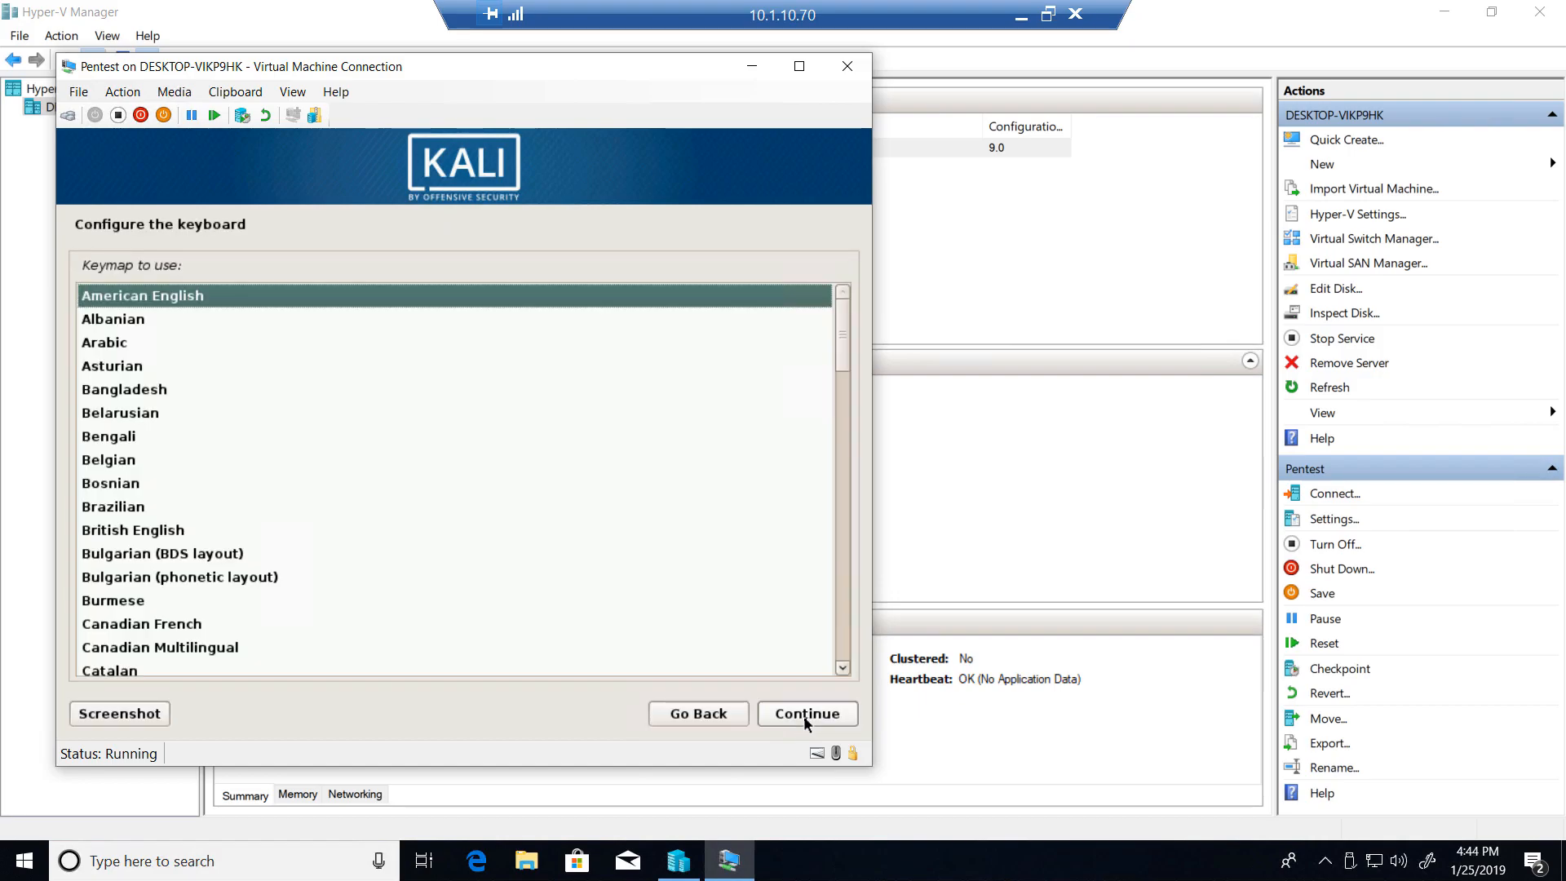
# - Keep the American English keymap and configure the network with hostname kali- plus the owner's first name and an empty domain name
pyautogui.click(804, 714)
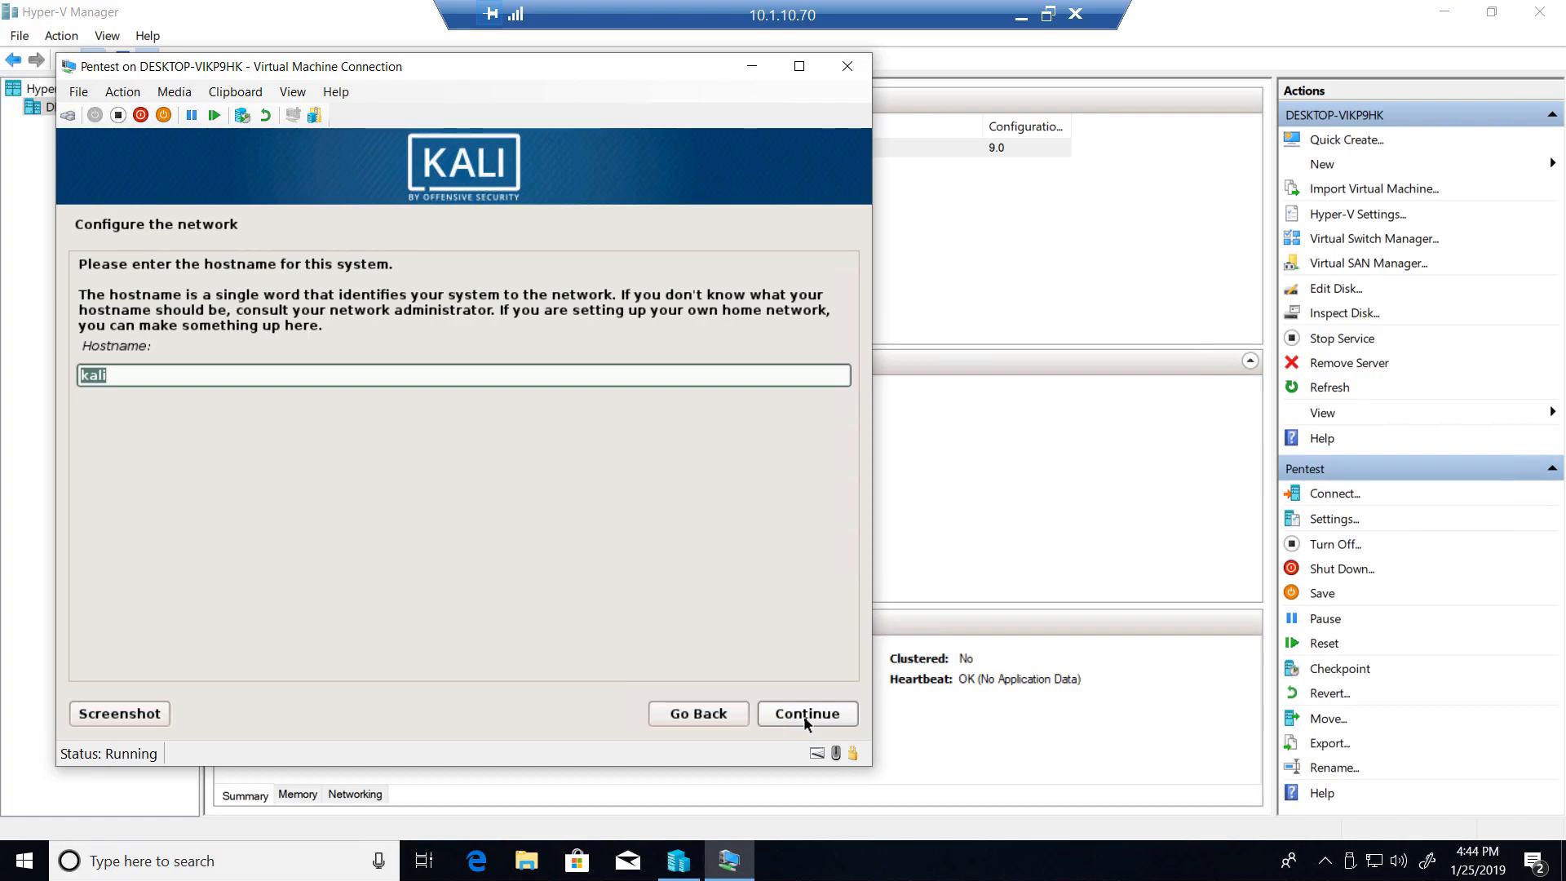
pyautogui.press('Right')
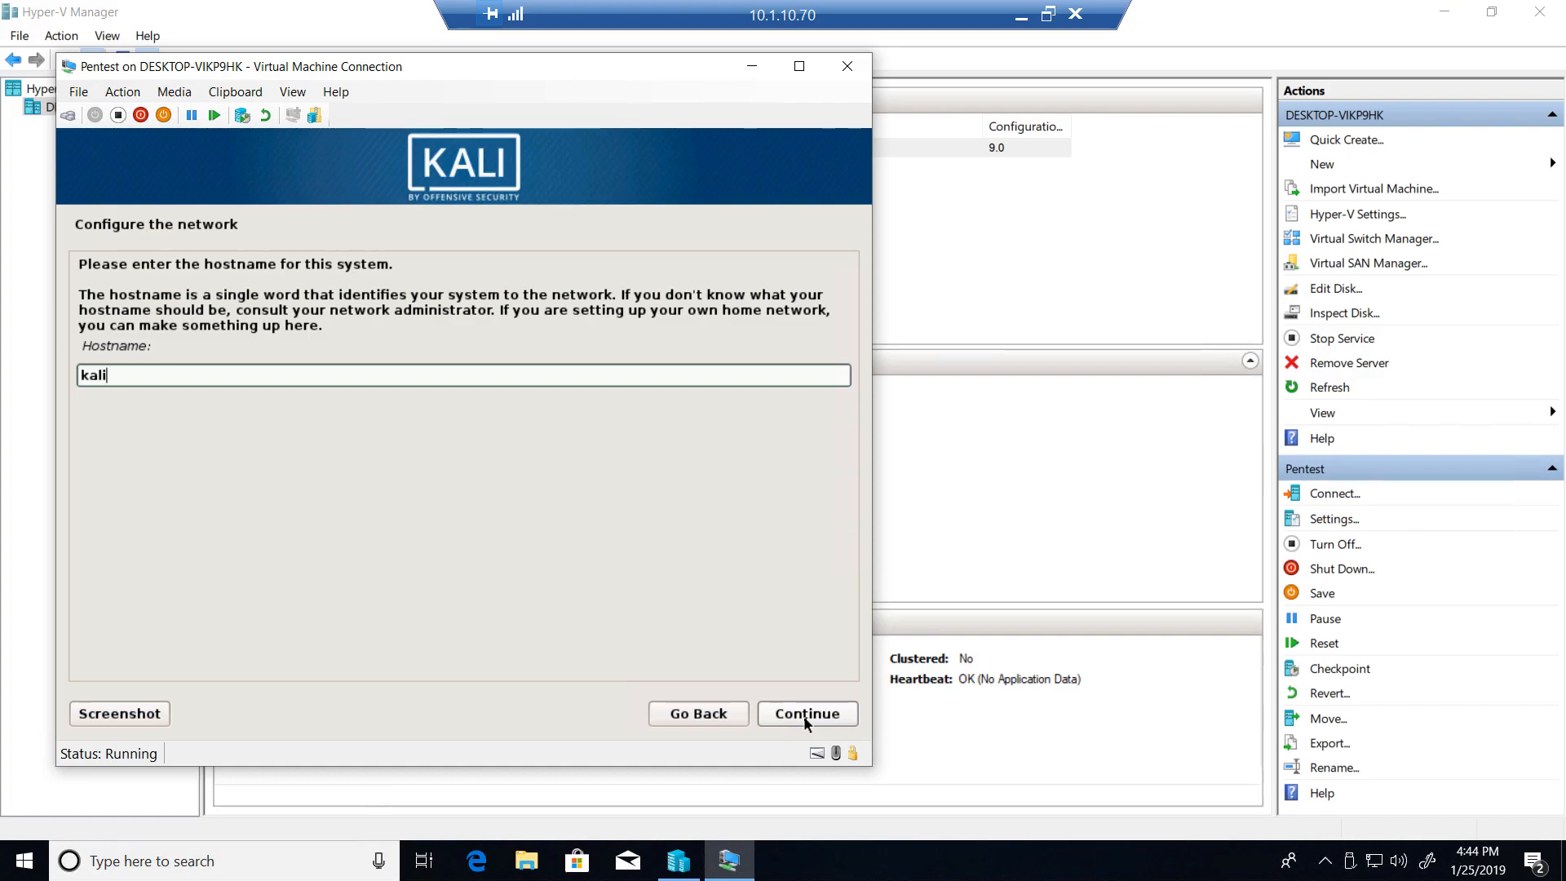
pyautogui.write('-Lou')
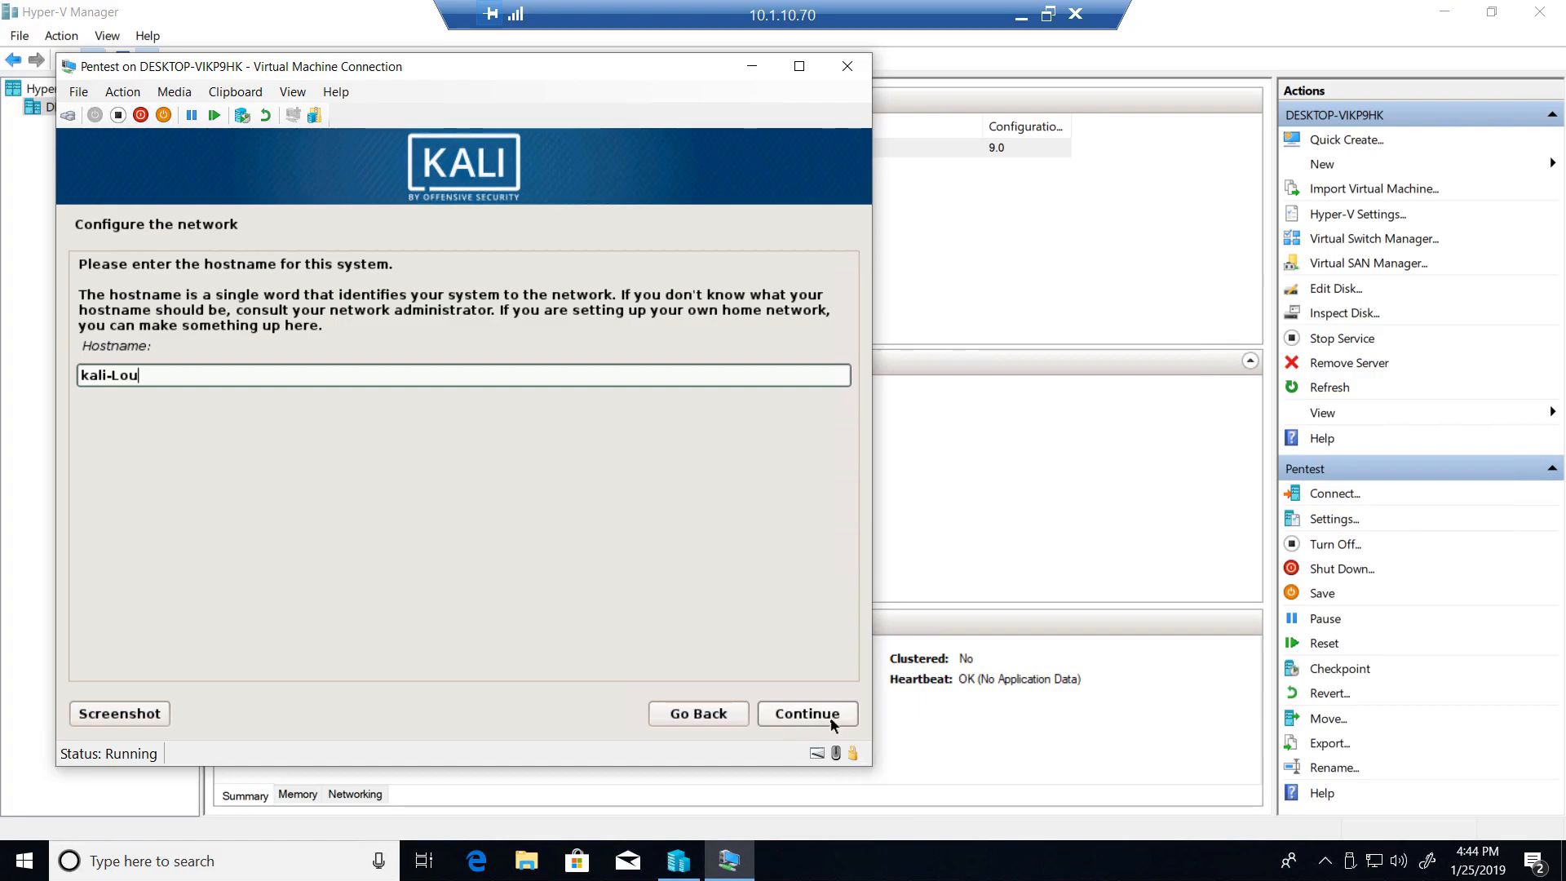
pyautogui.click(832, 721)
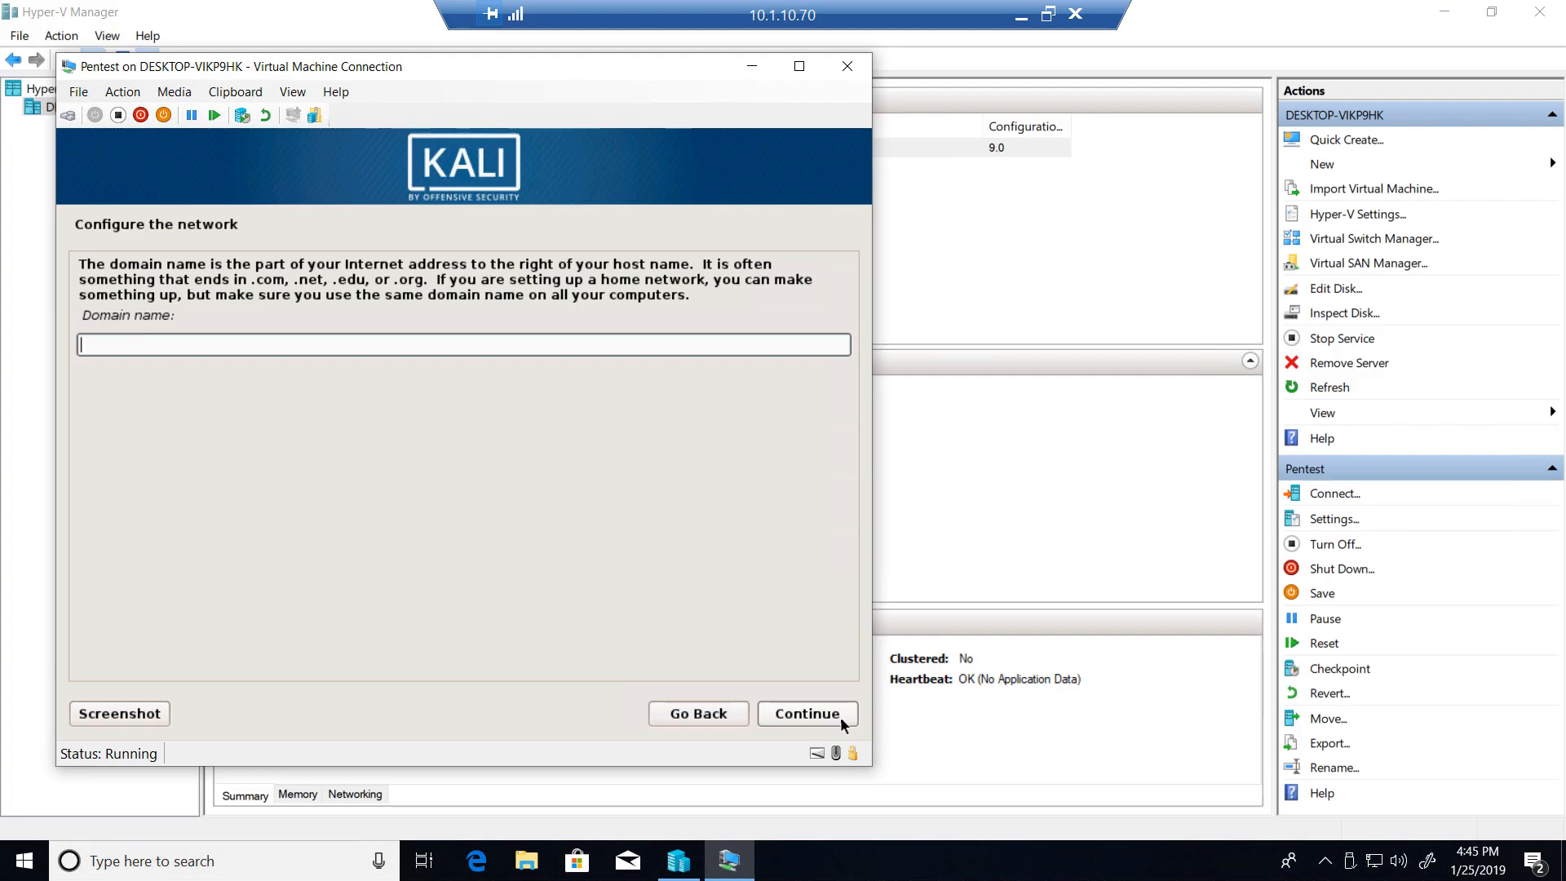
pyautogui.click(841, 719)
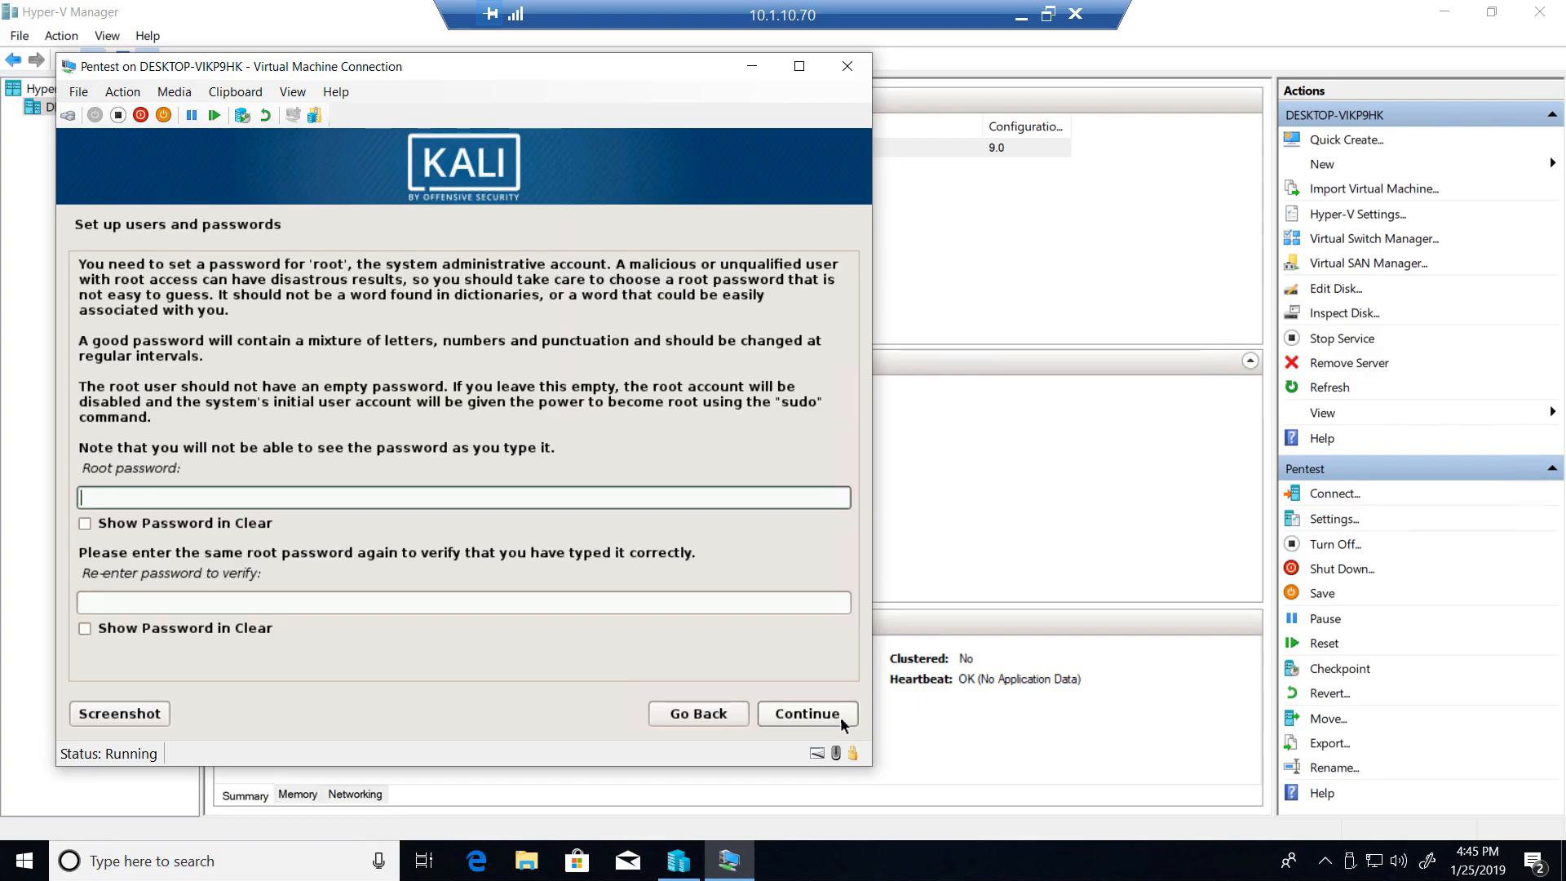
# - Enter the root account password and repeat it in the verification field, and submit both
pyautogui.write('toortoor')
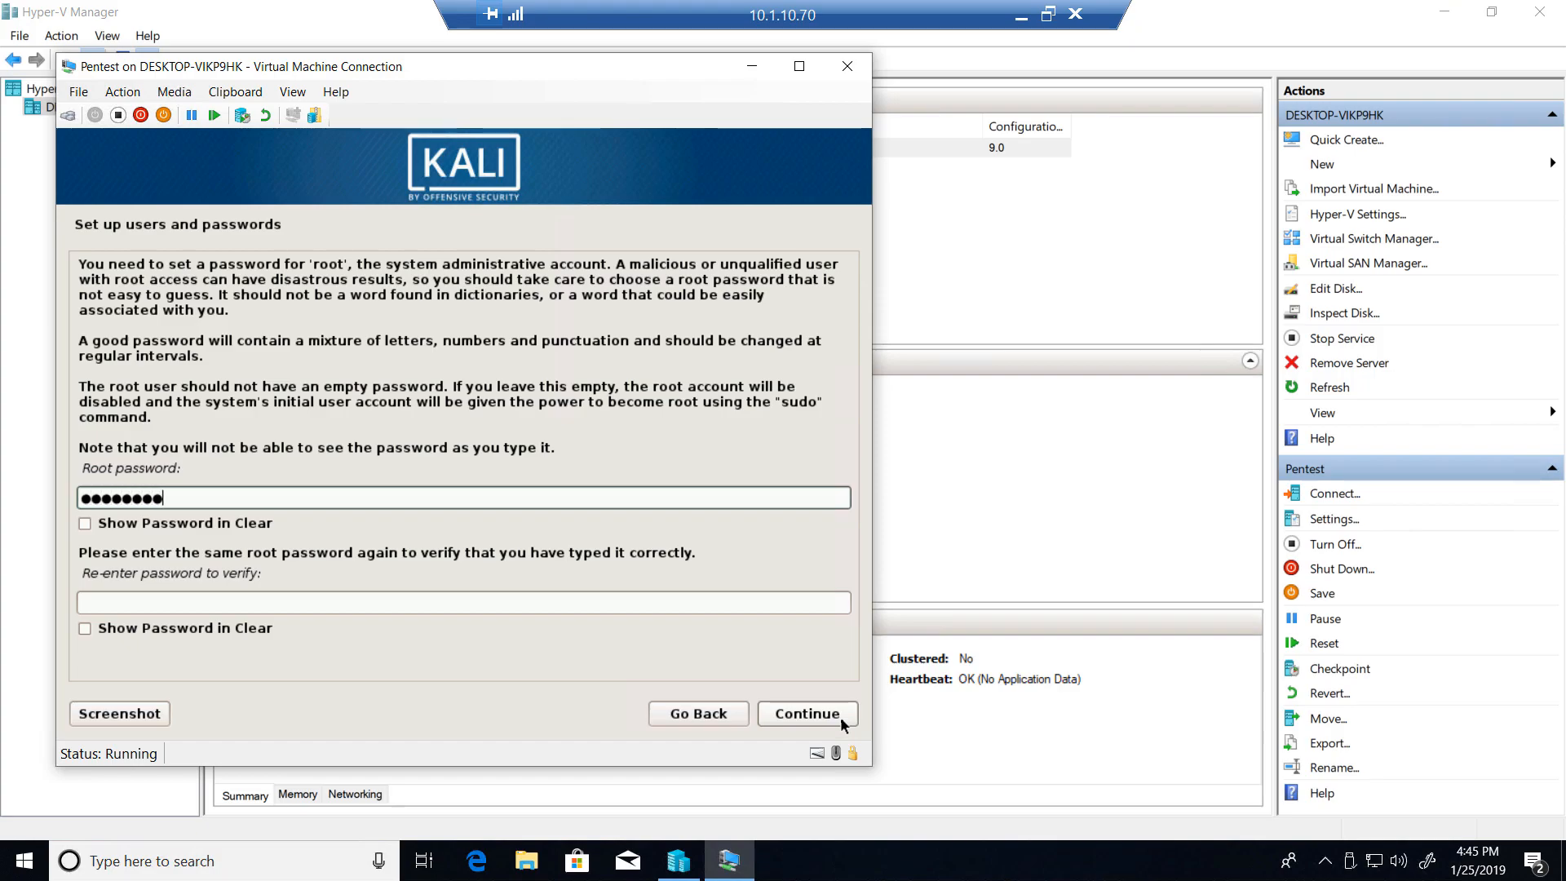
pyautogui.press('Tab')
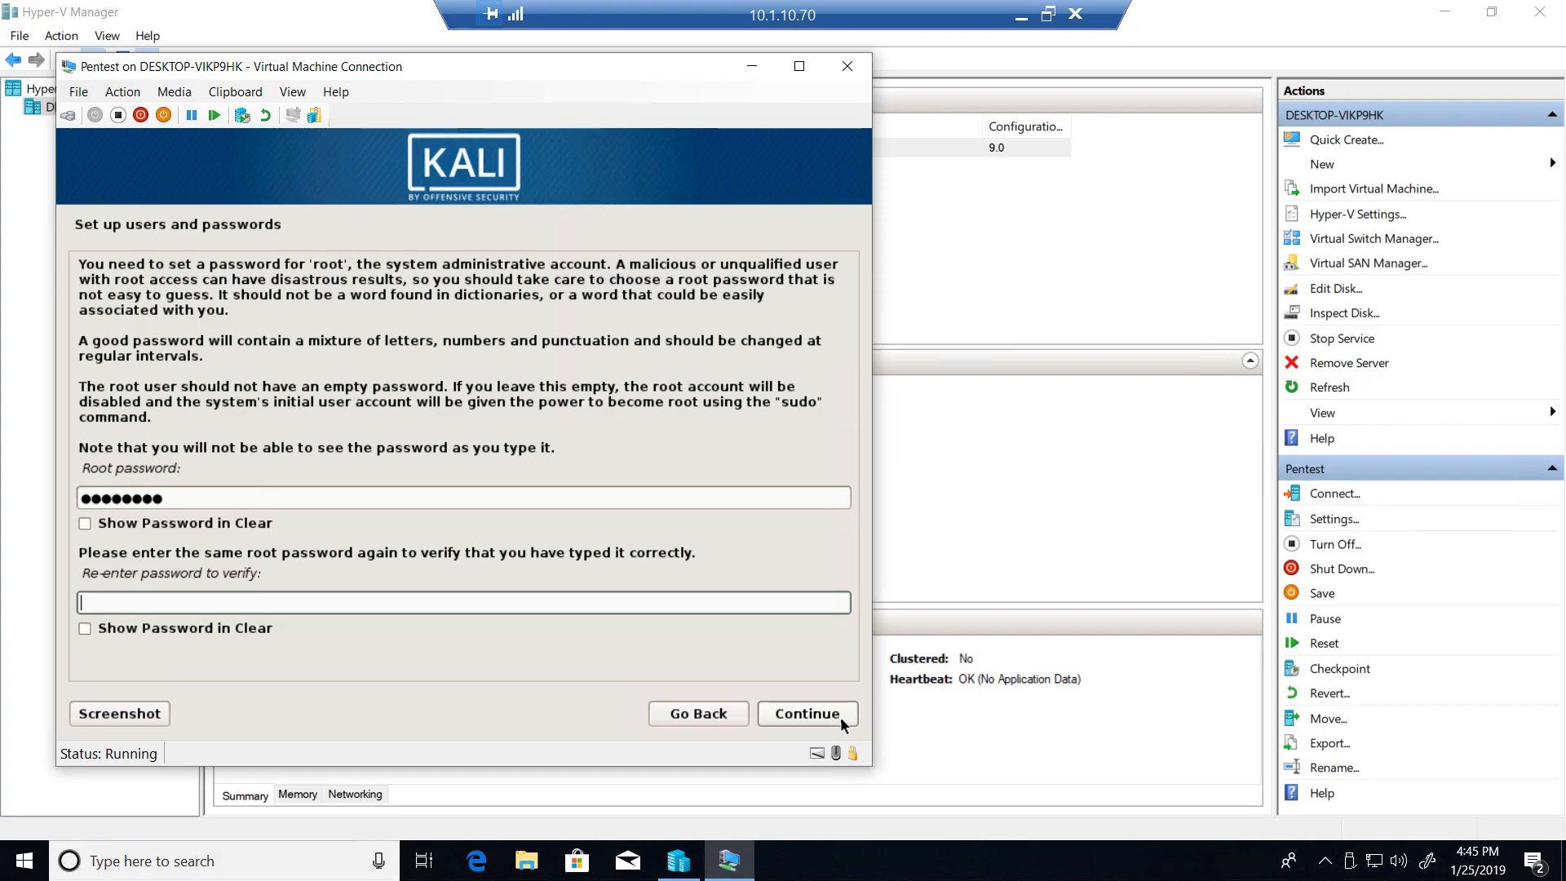
pyautogui.write('toortoor')
pyautogui.click(840, 716)
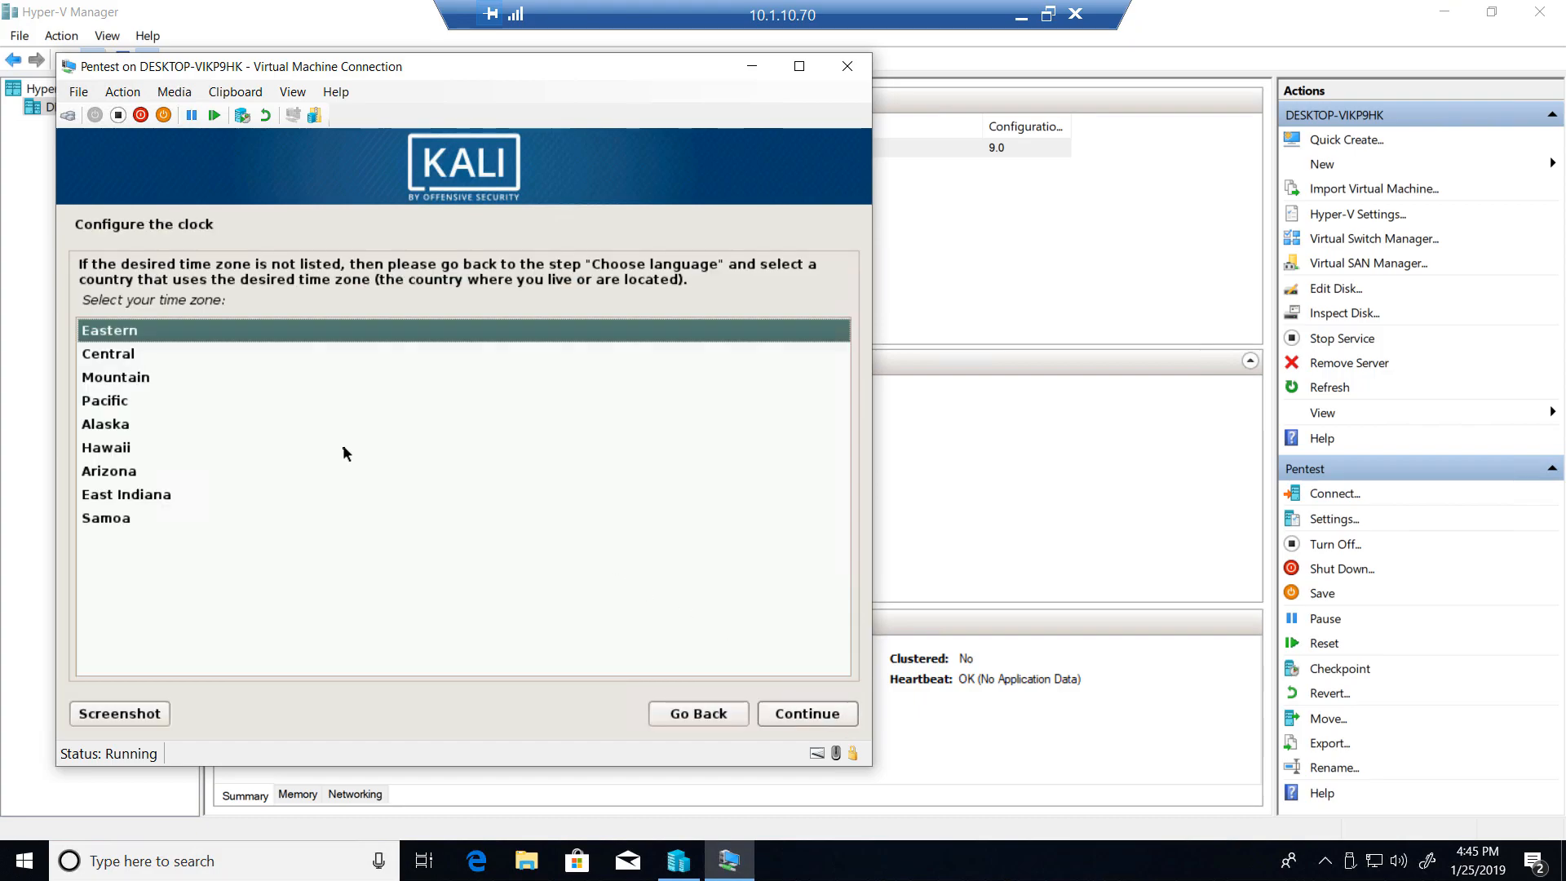
# - Set the system clock to the Central time zone
pyautogui.click(110, 358)
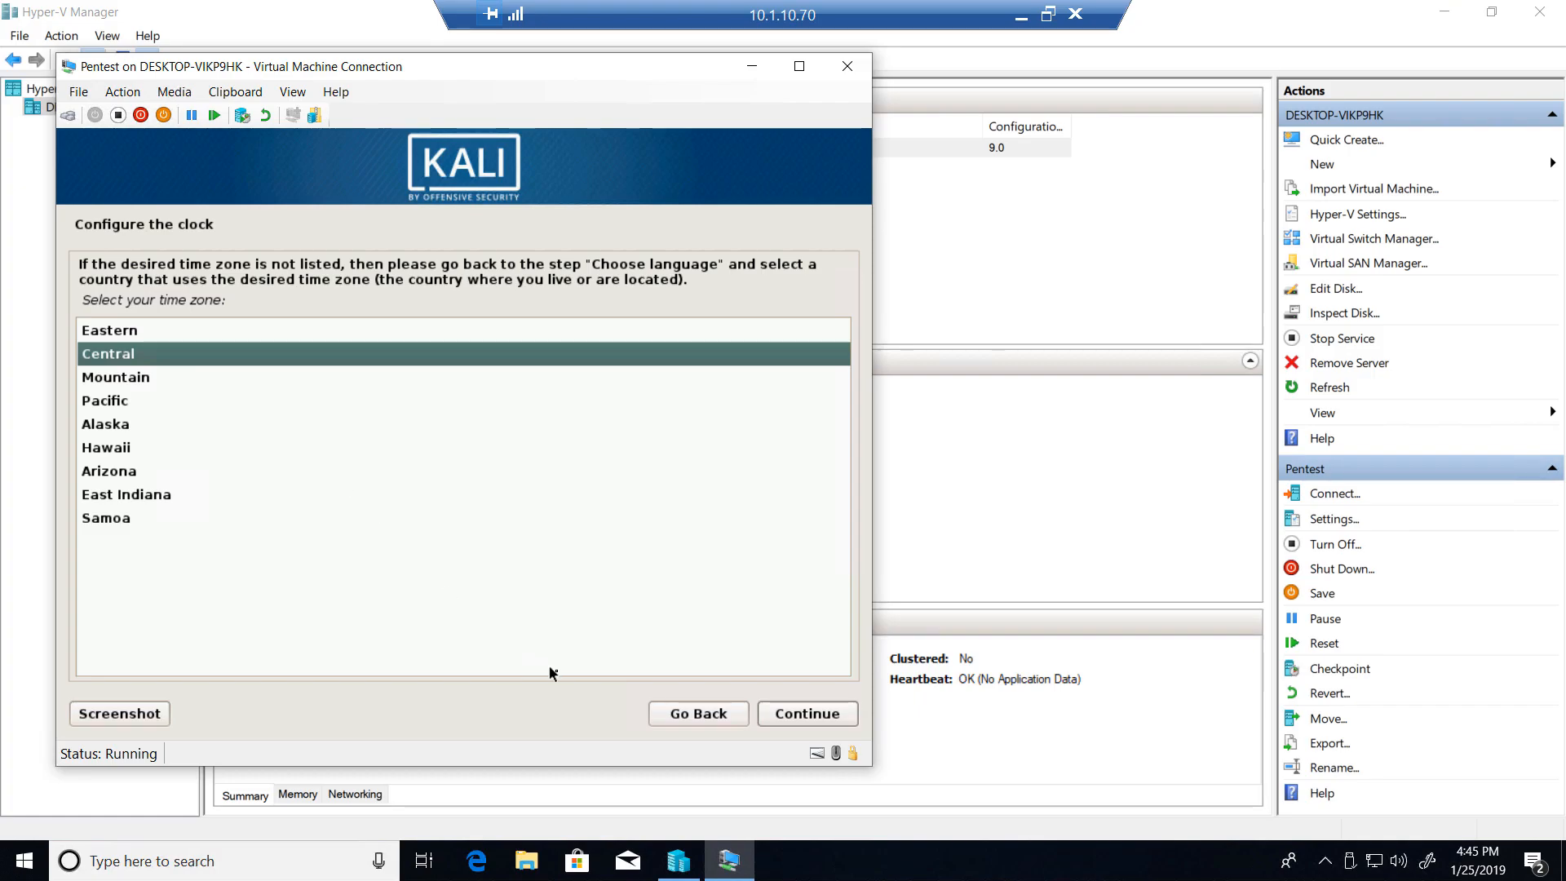
pyautogui.click(783, 714)
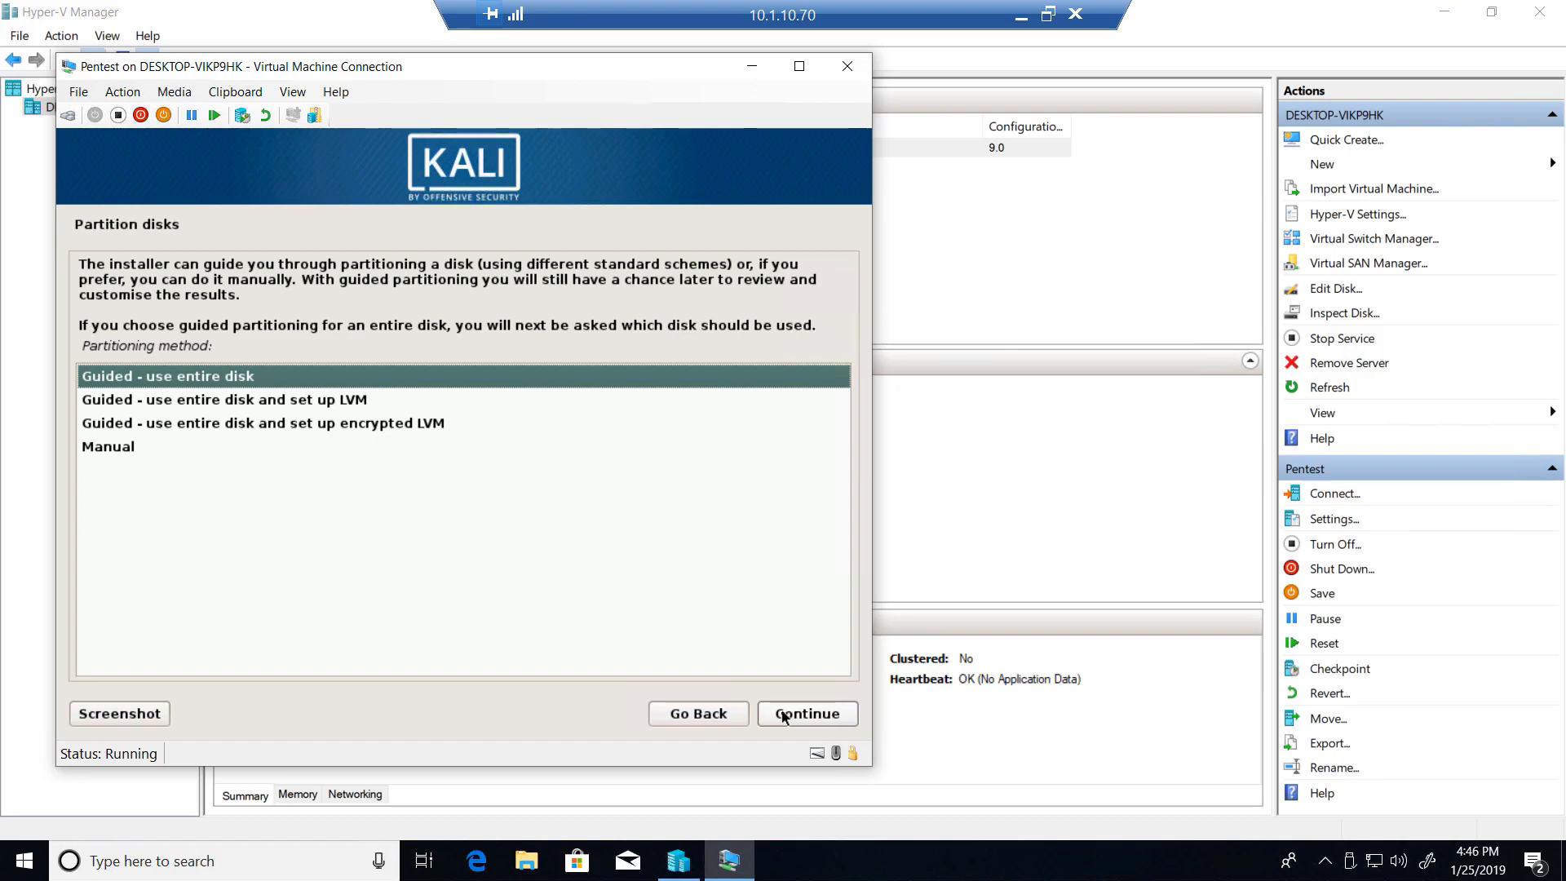
# - Partition the entire SCSI3 (sda) virtual disk with the guided method, all files in one partition, and write the changes to disk
pyautogui.click(782, 714)
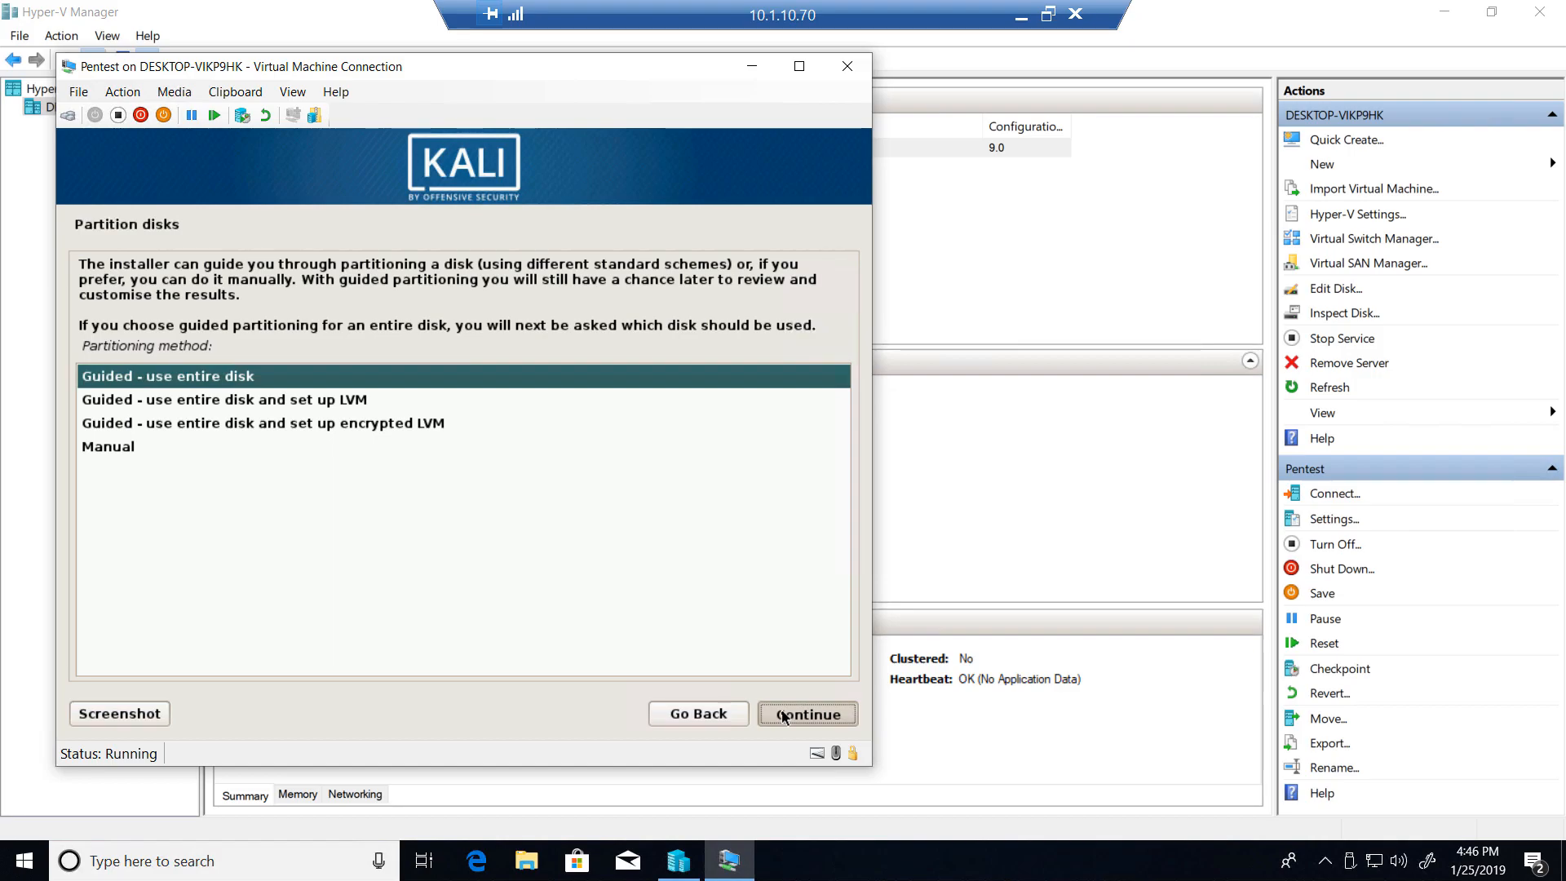
pyautogui.click(782, 715)
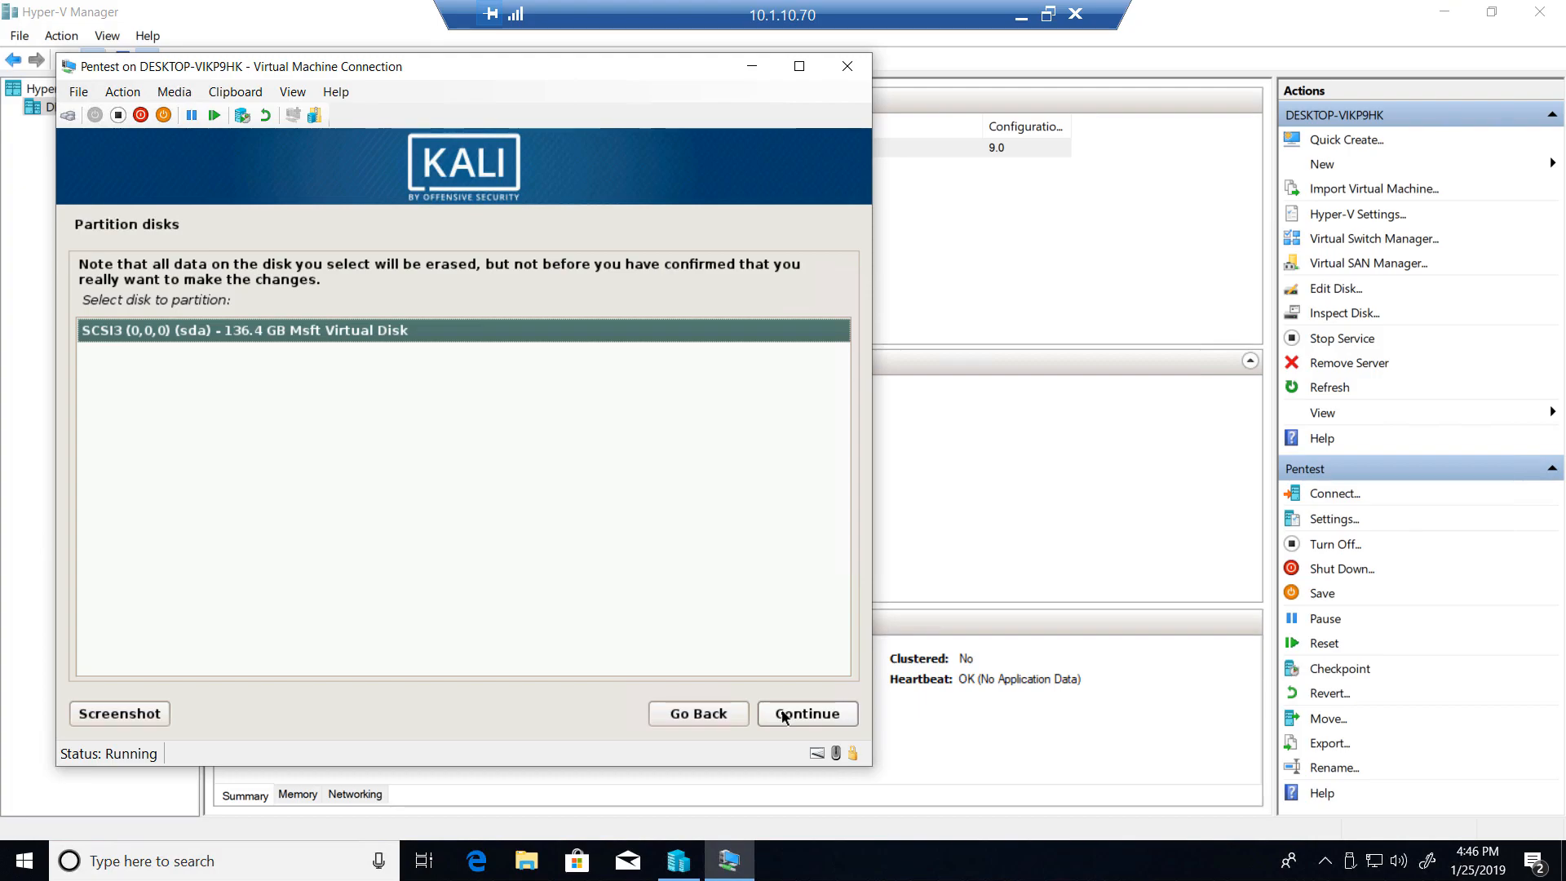
pyautogui.click(782, 717)
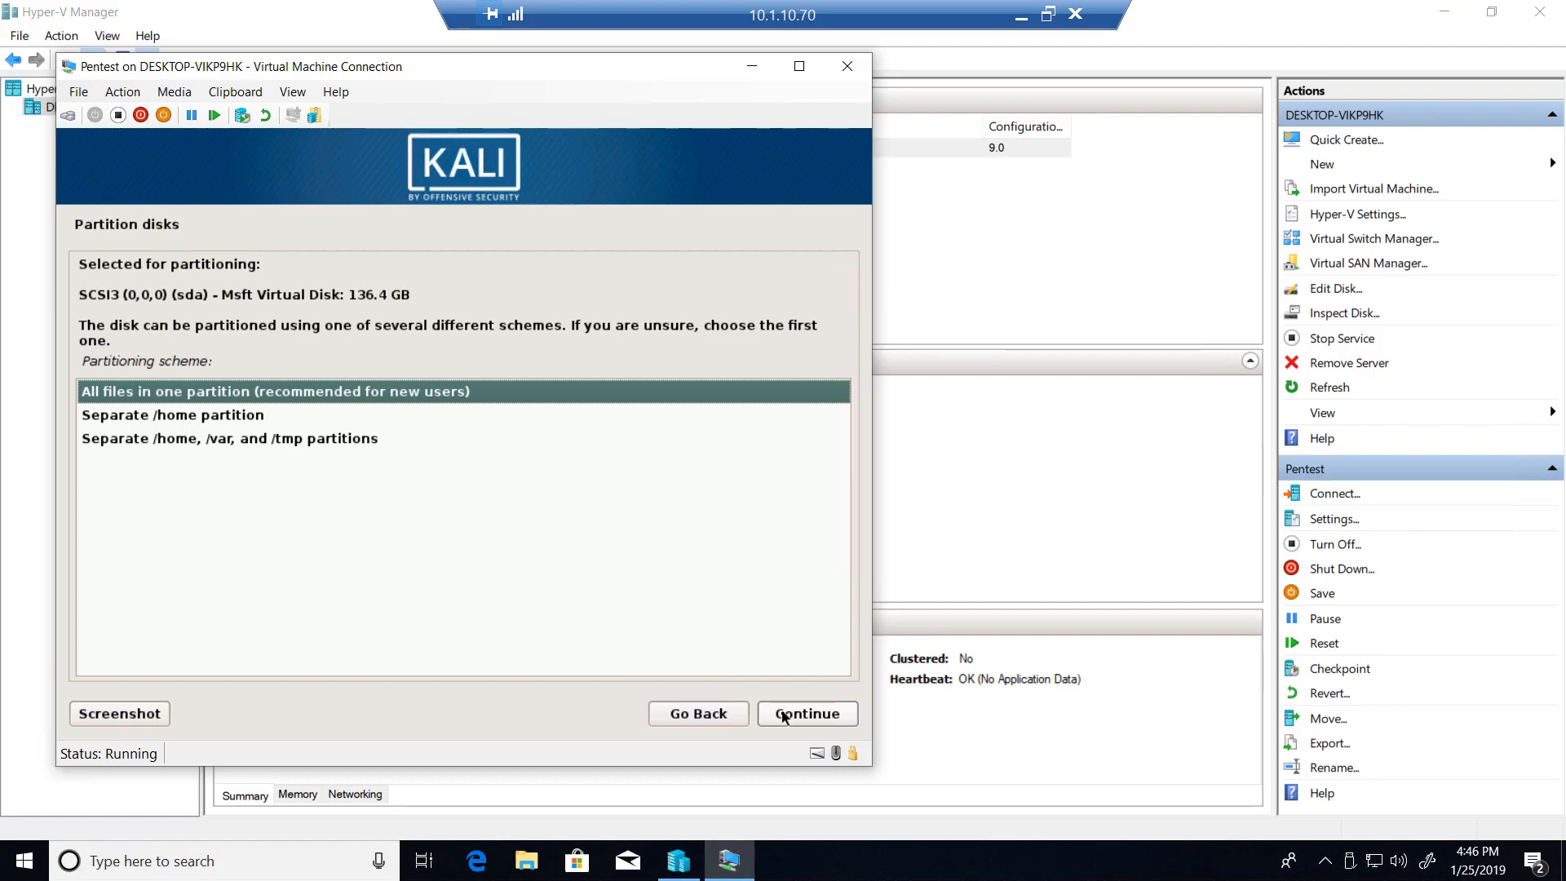
pyautogui.click(782, 716)
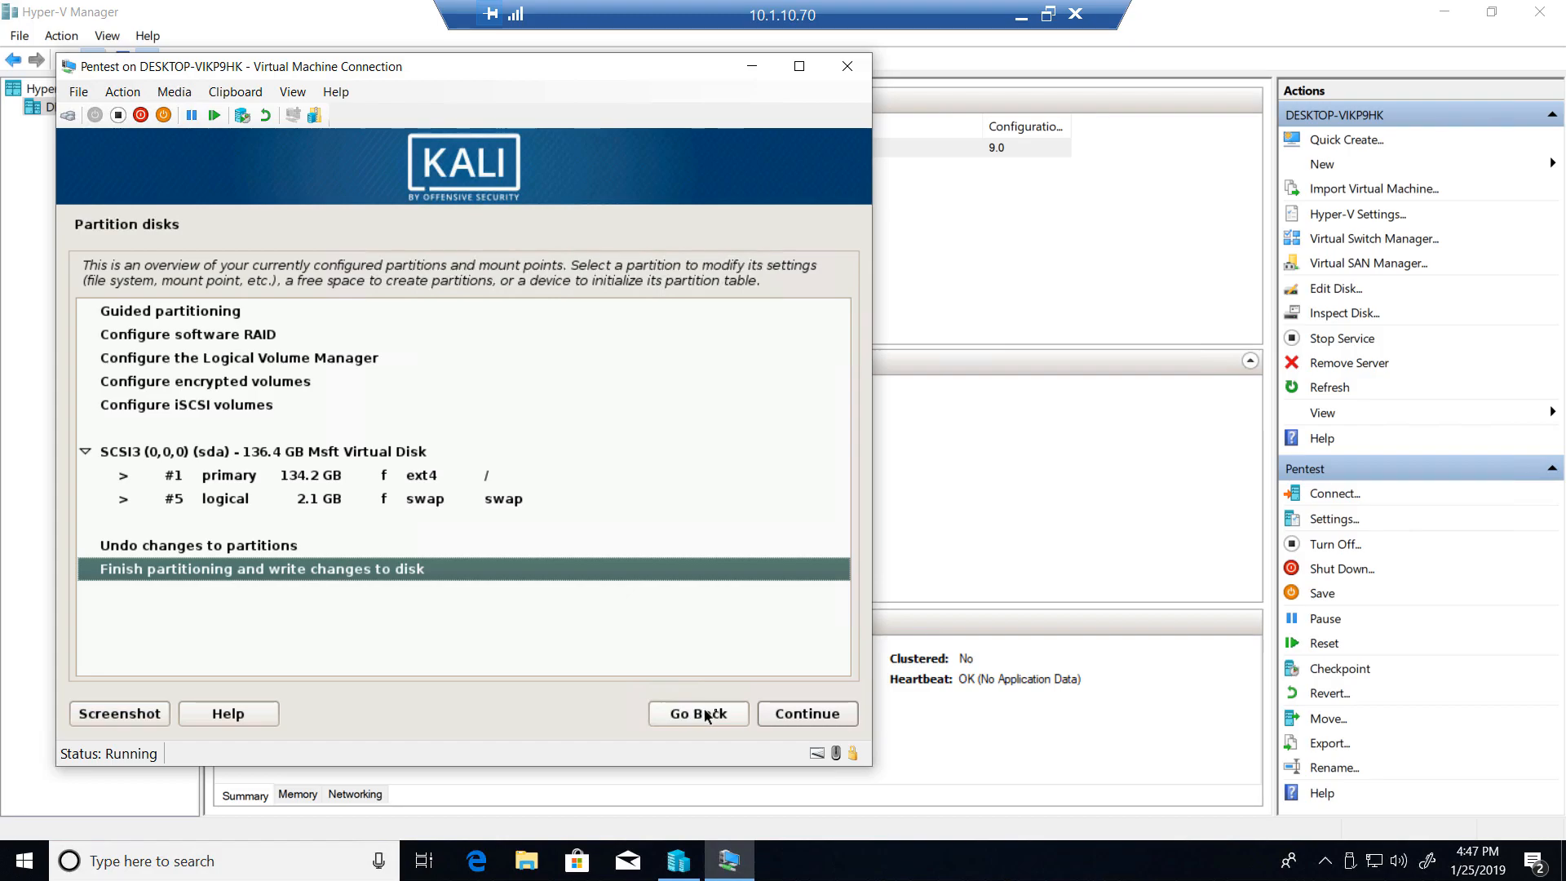
pyautogui.click(781, 717)
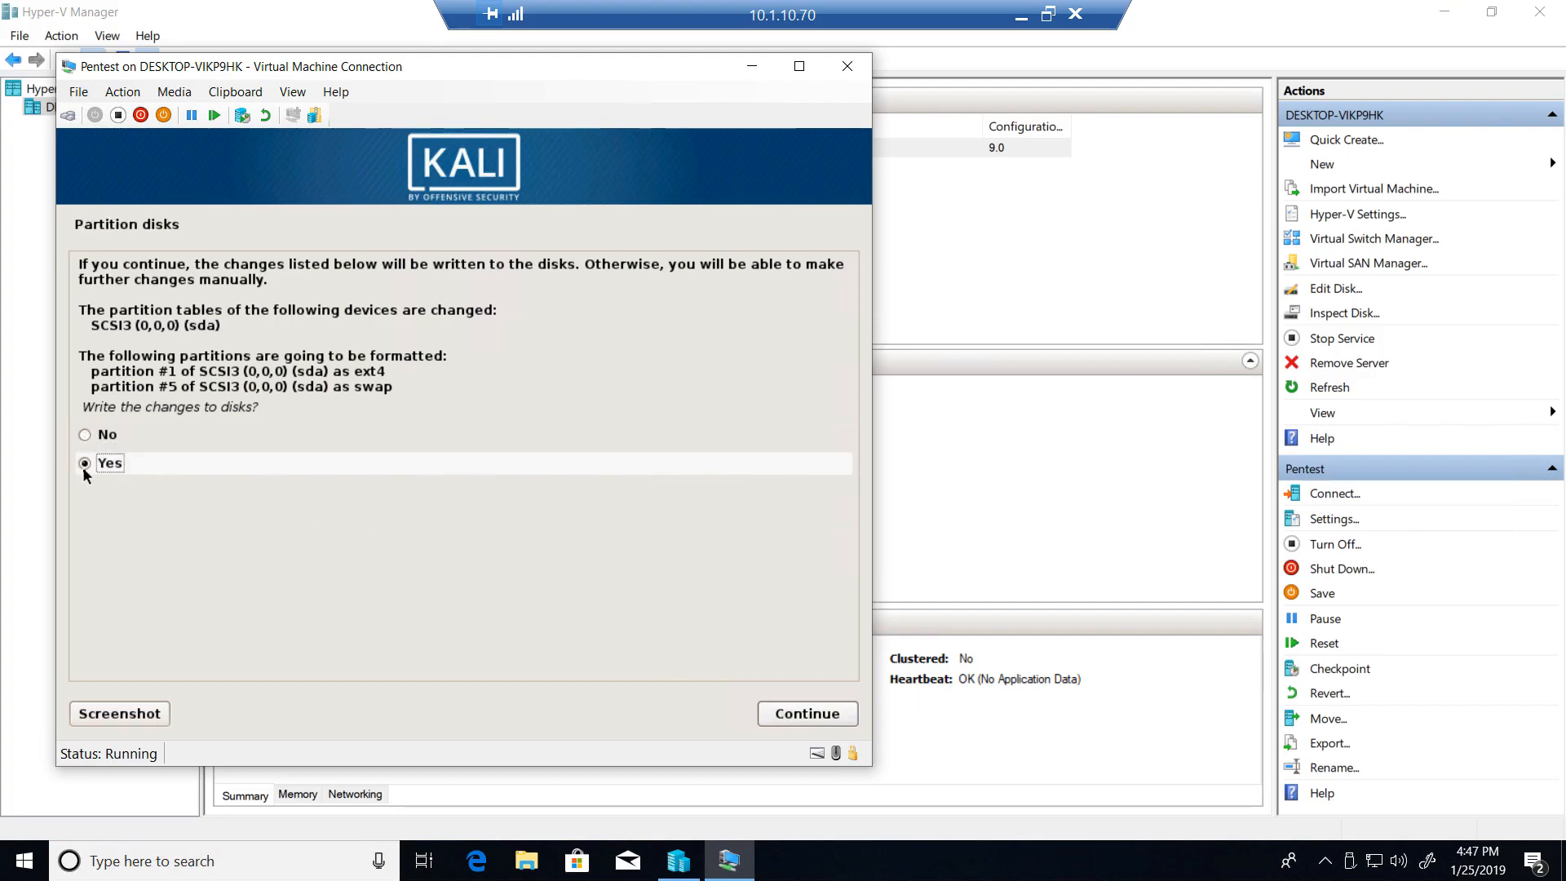
pyautogui.click(771, 714)
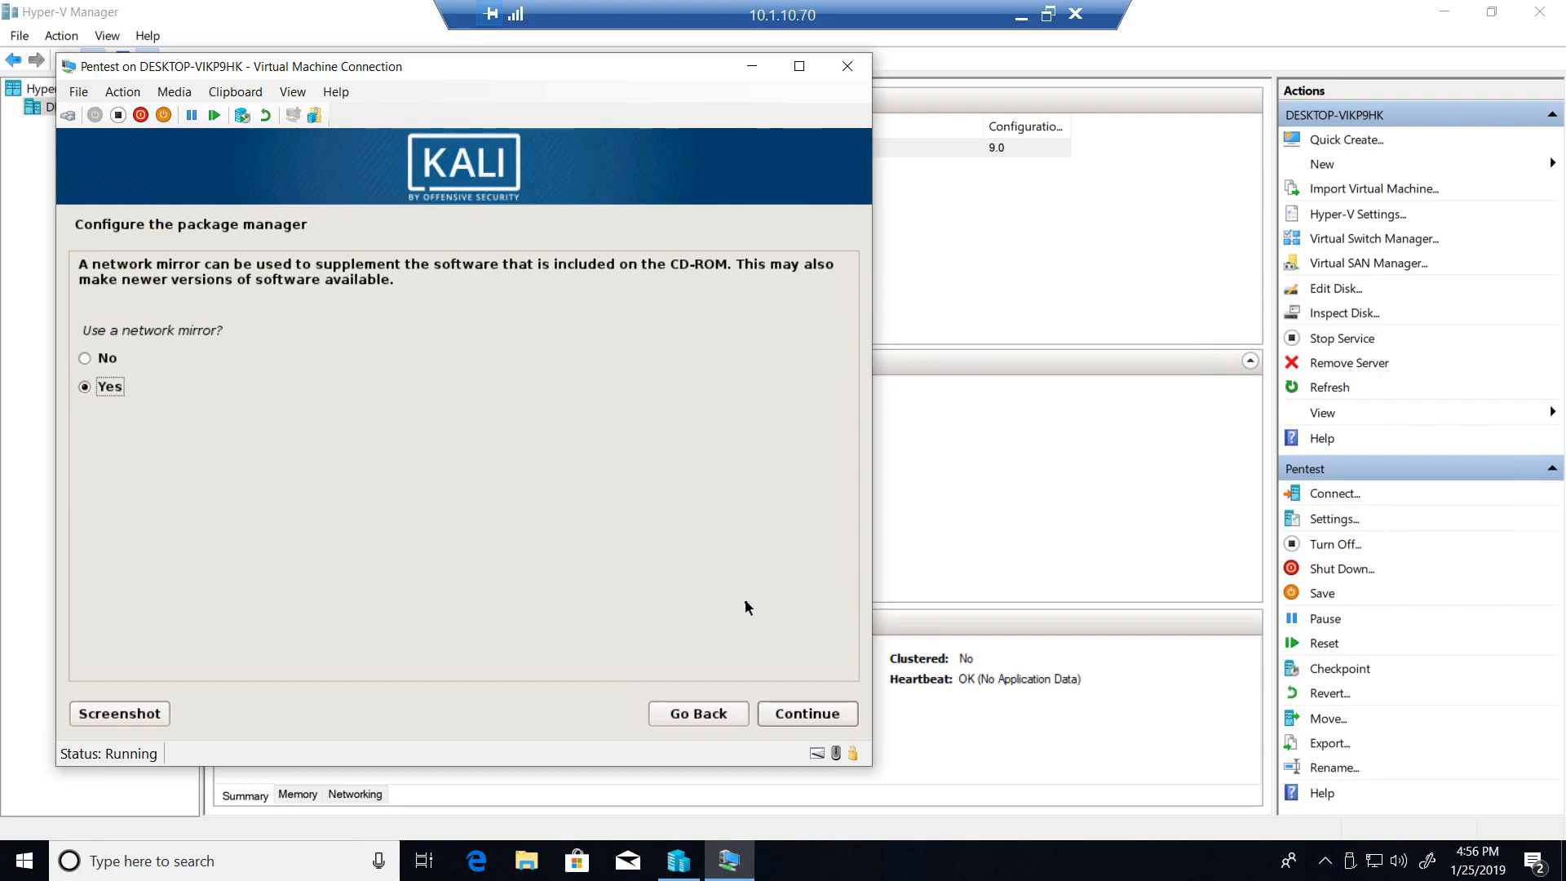
# - Configure the package manager to use a network mirror, leaving the HTTP proxy information blank
pyautogui.click(807, 714)
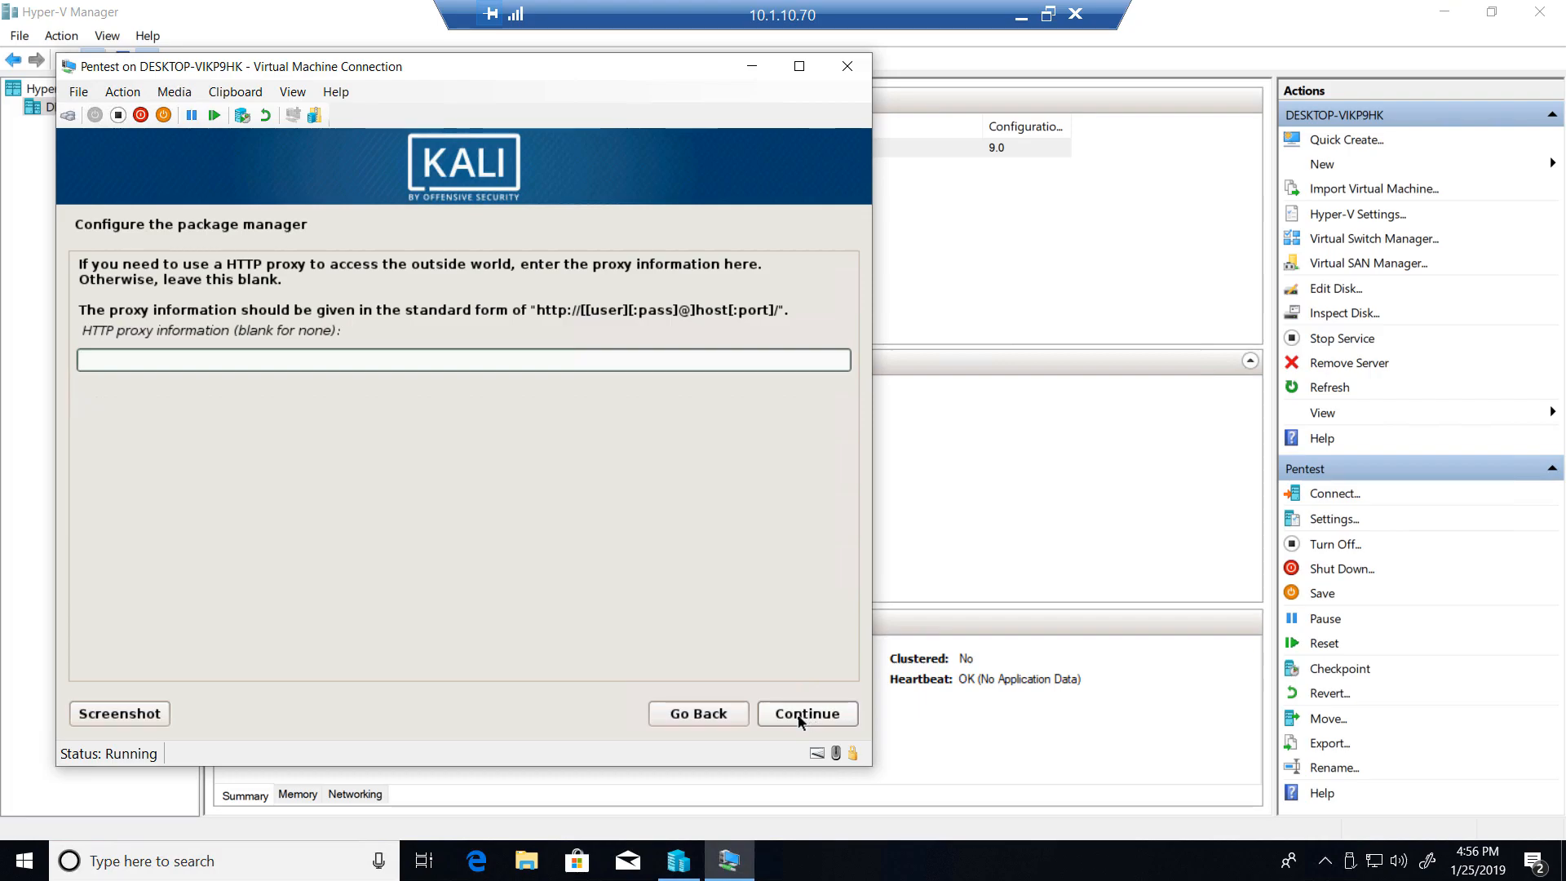
pyautogui.click(728, 710)
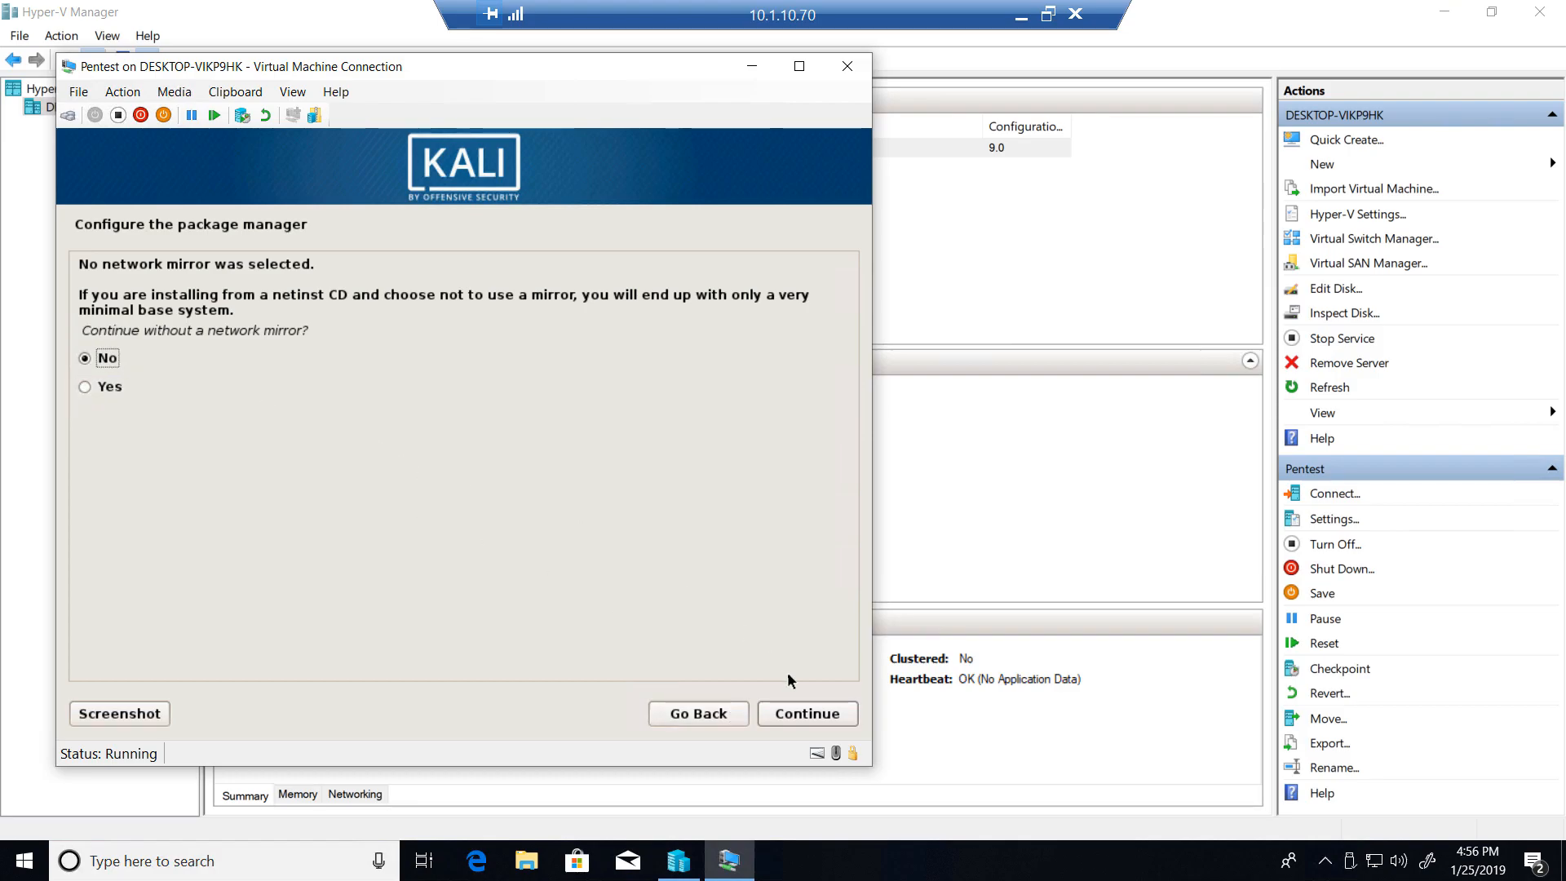
pyautogui.click(804, 714)
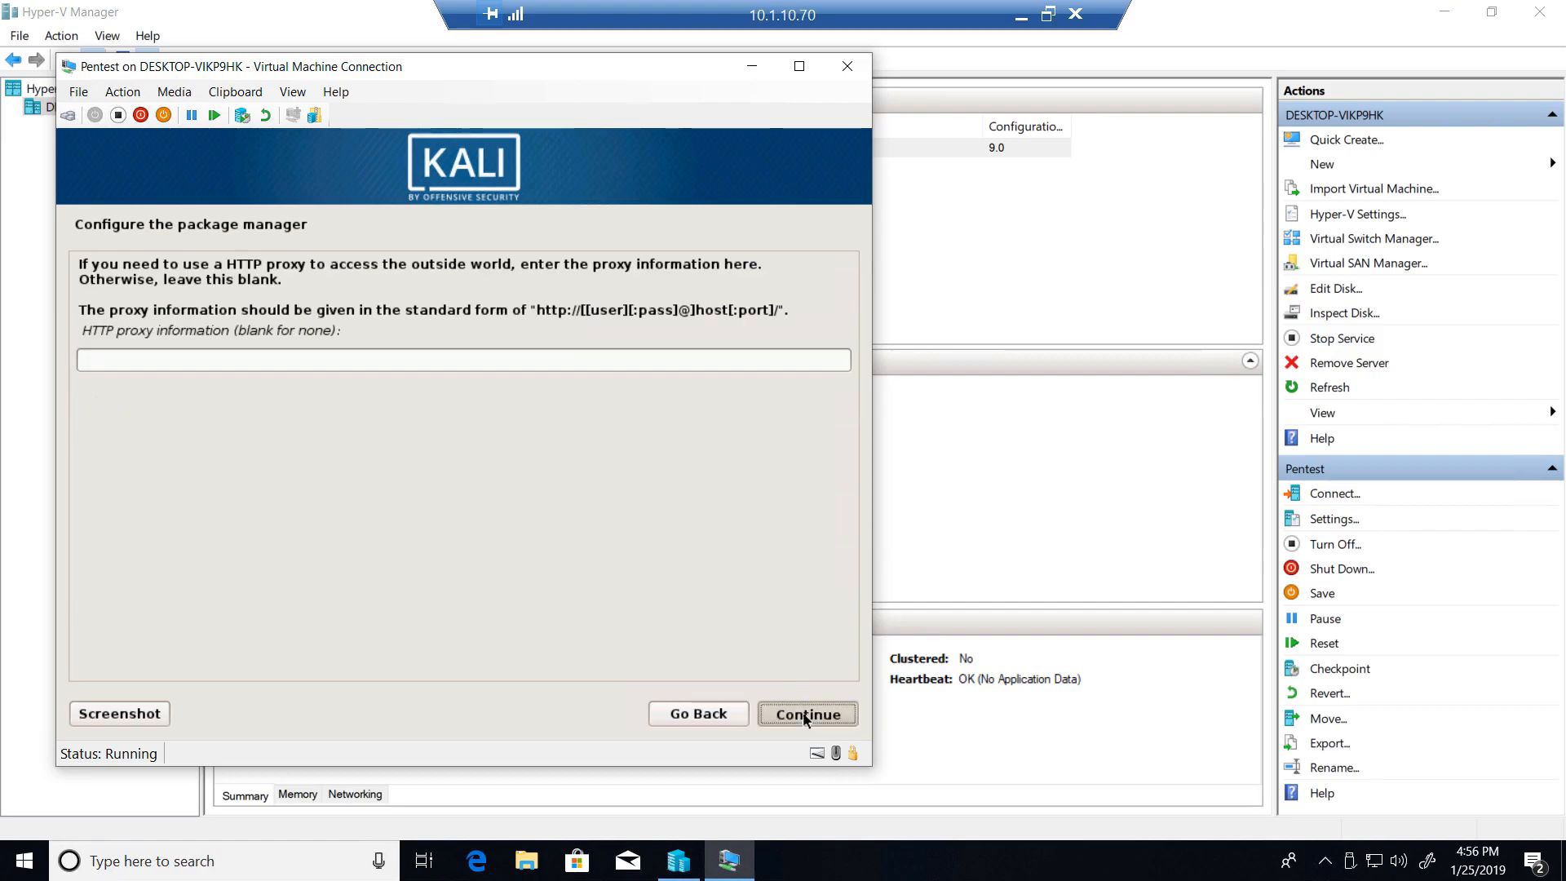
pyautogui.click(804, 714)
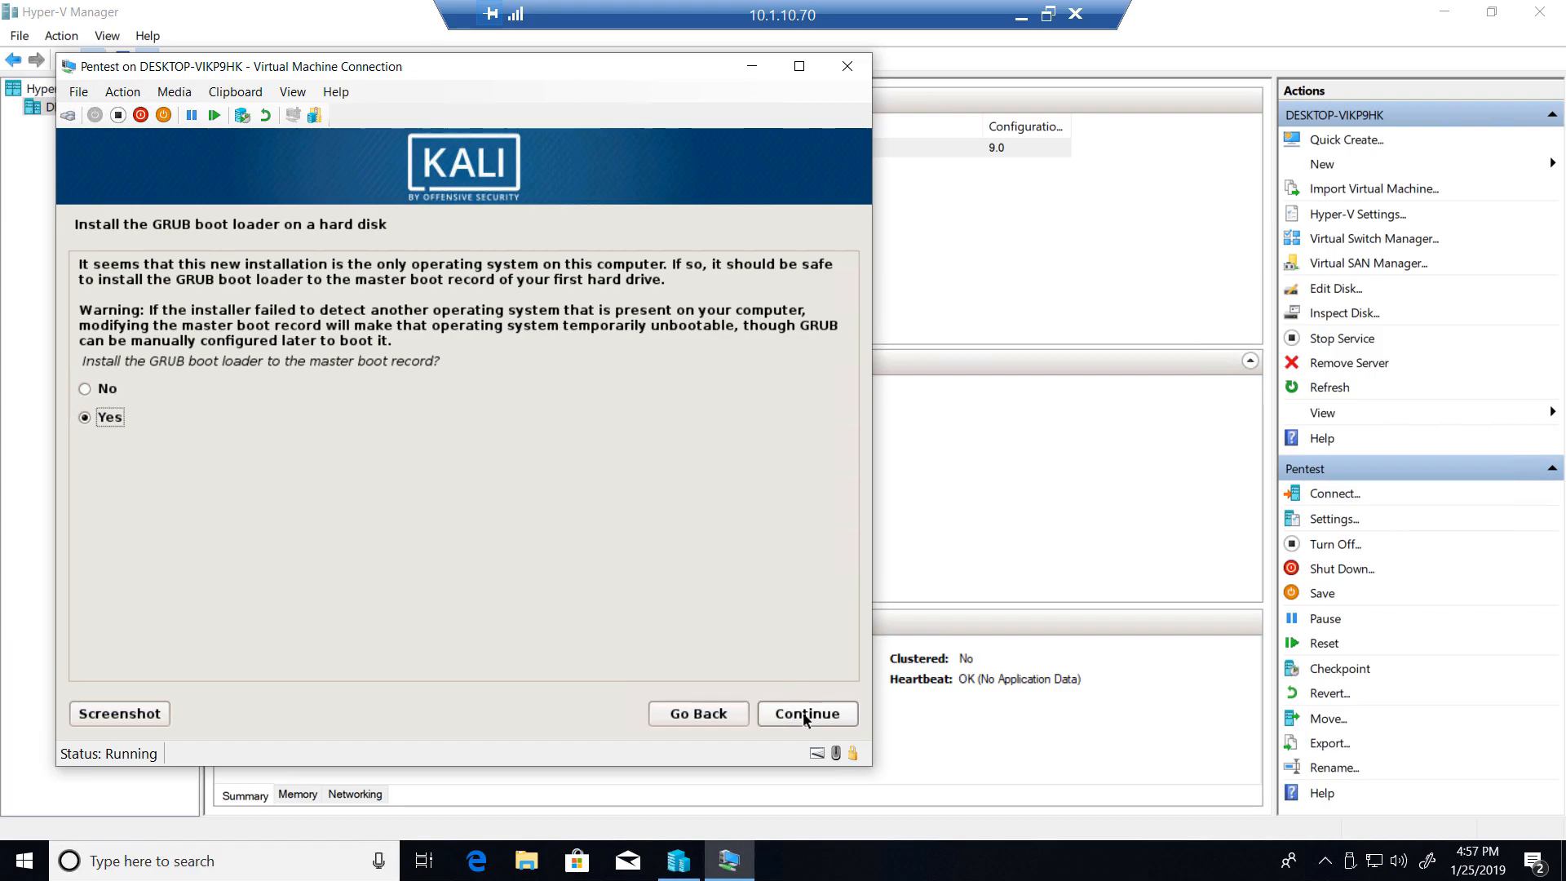
# - Install the GRUB boot loader to the master boot record on /dev/sda and finish the installation by booting the new system
pyautogui.click(804, 719)
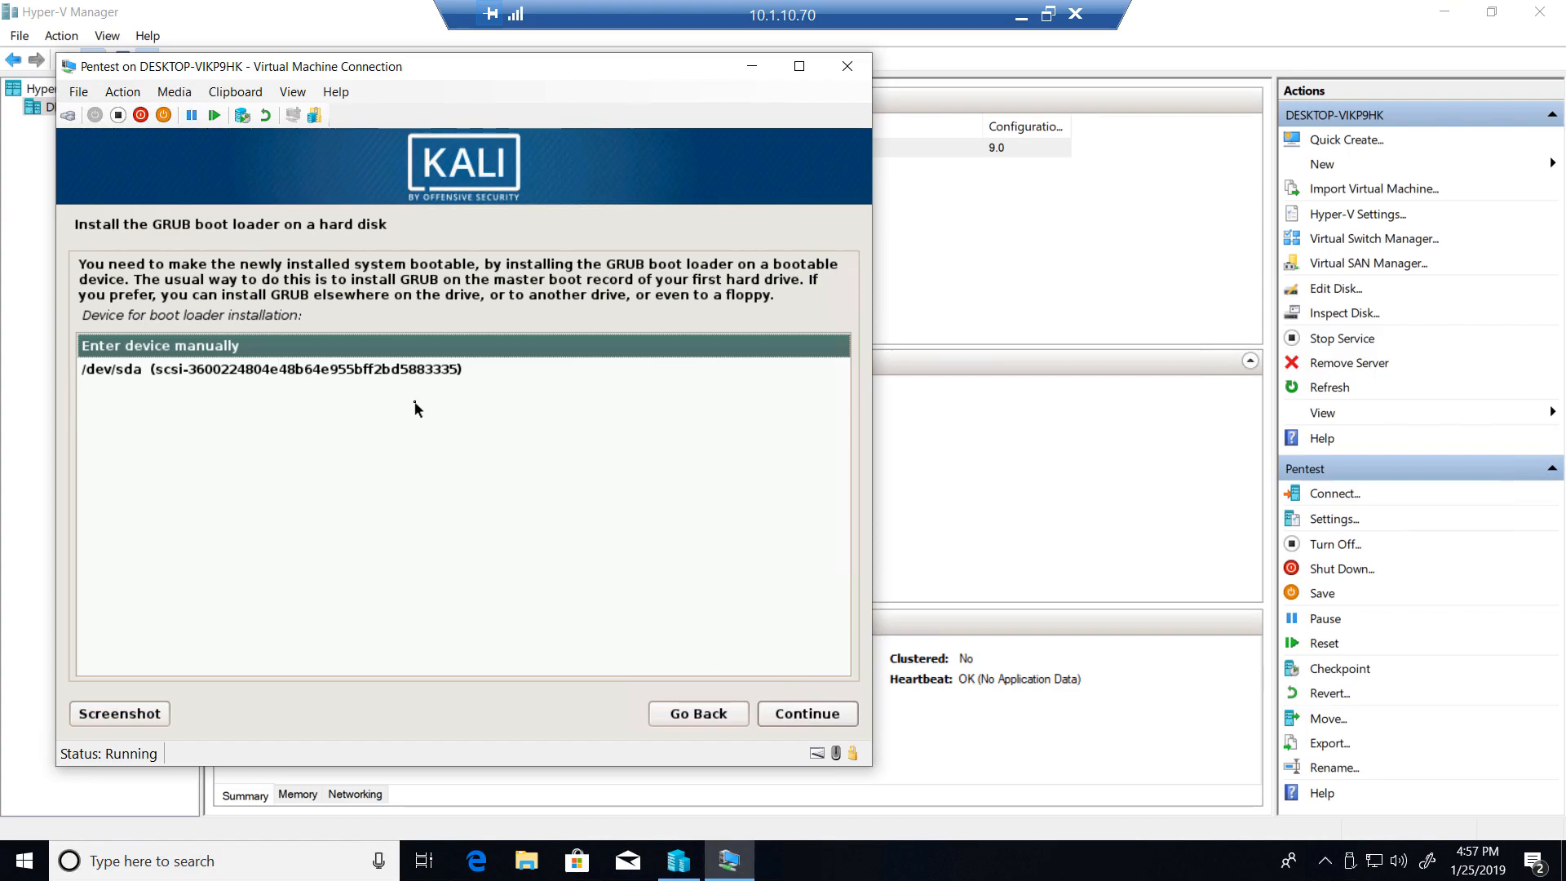
pyautogui.click(408, 373)
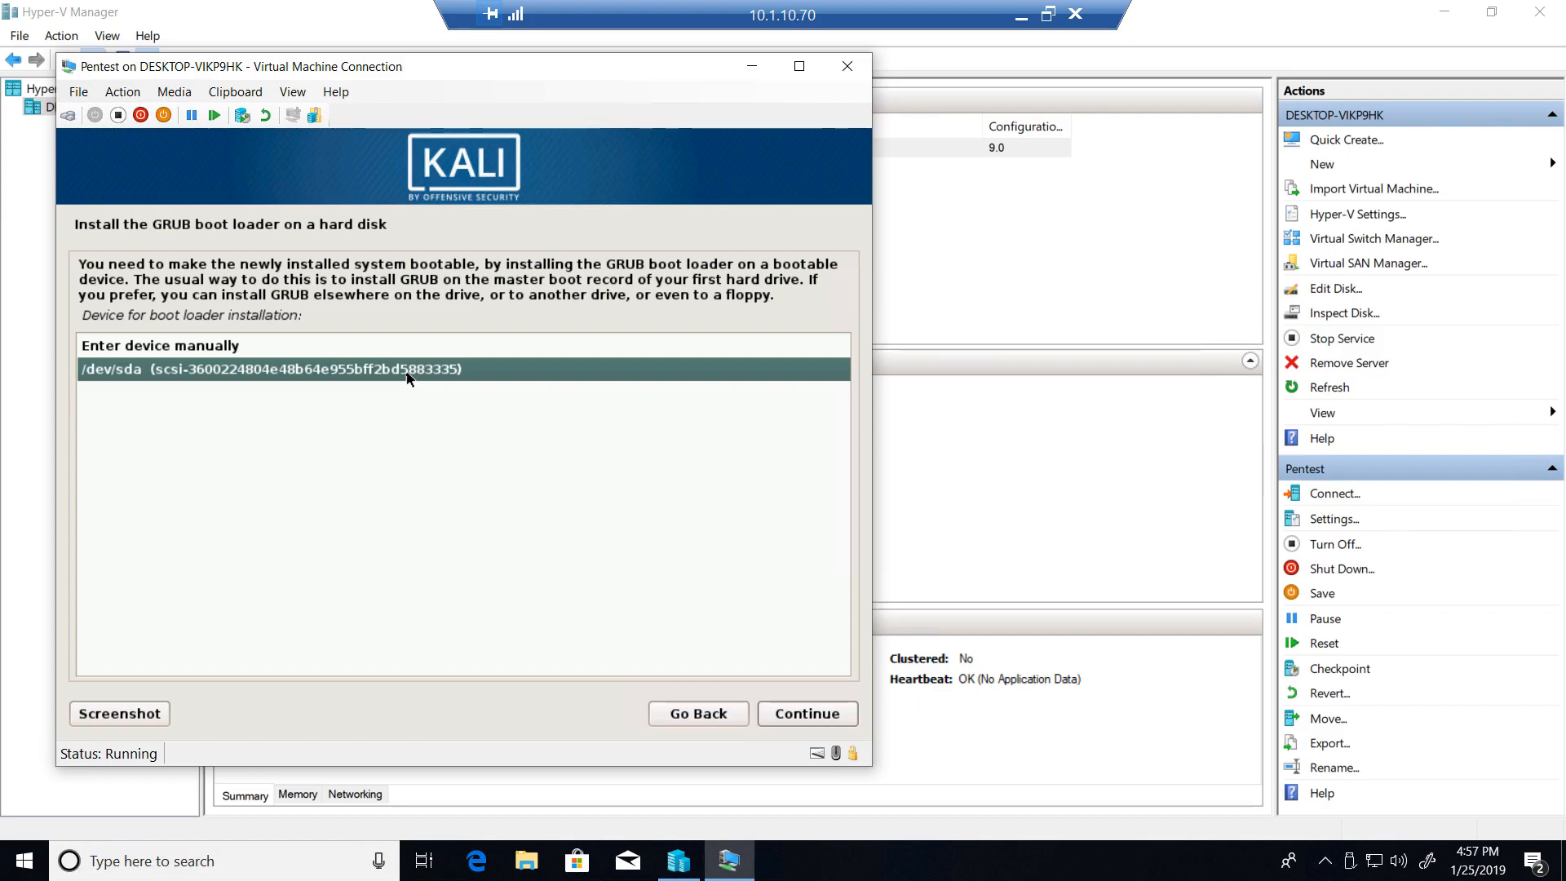
pyautogui.click(795, 715)
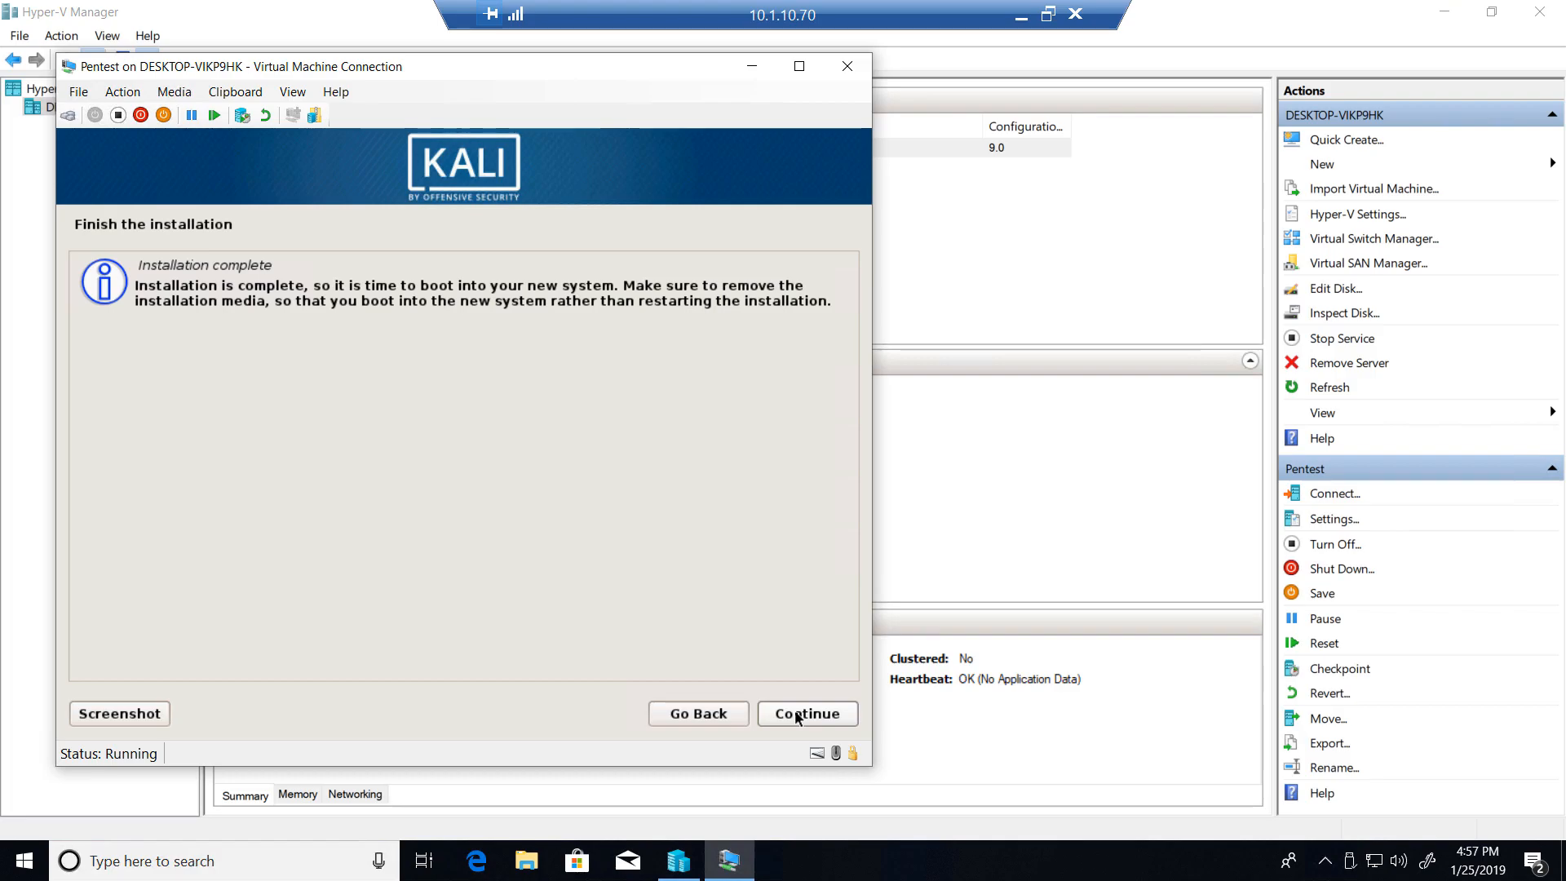
pyautogui.click(798, 718)
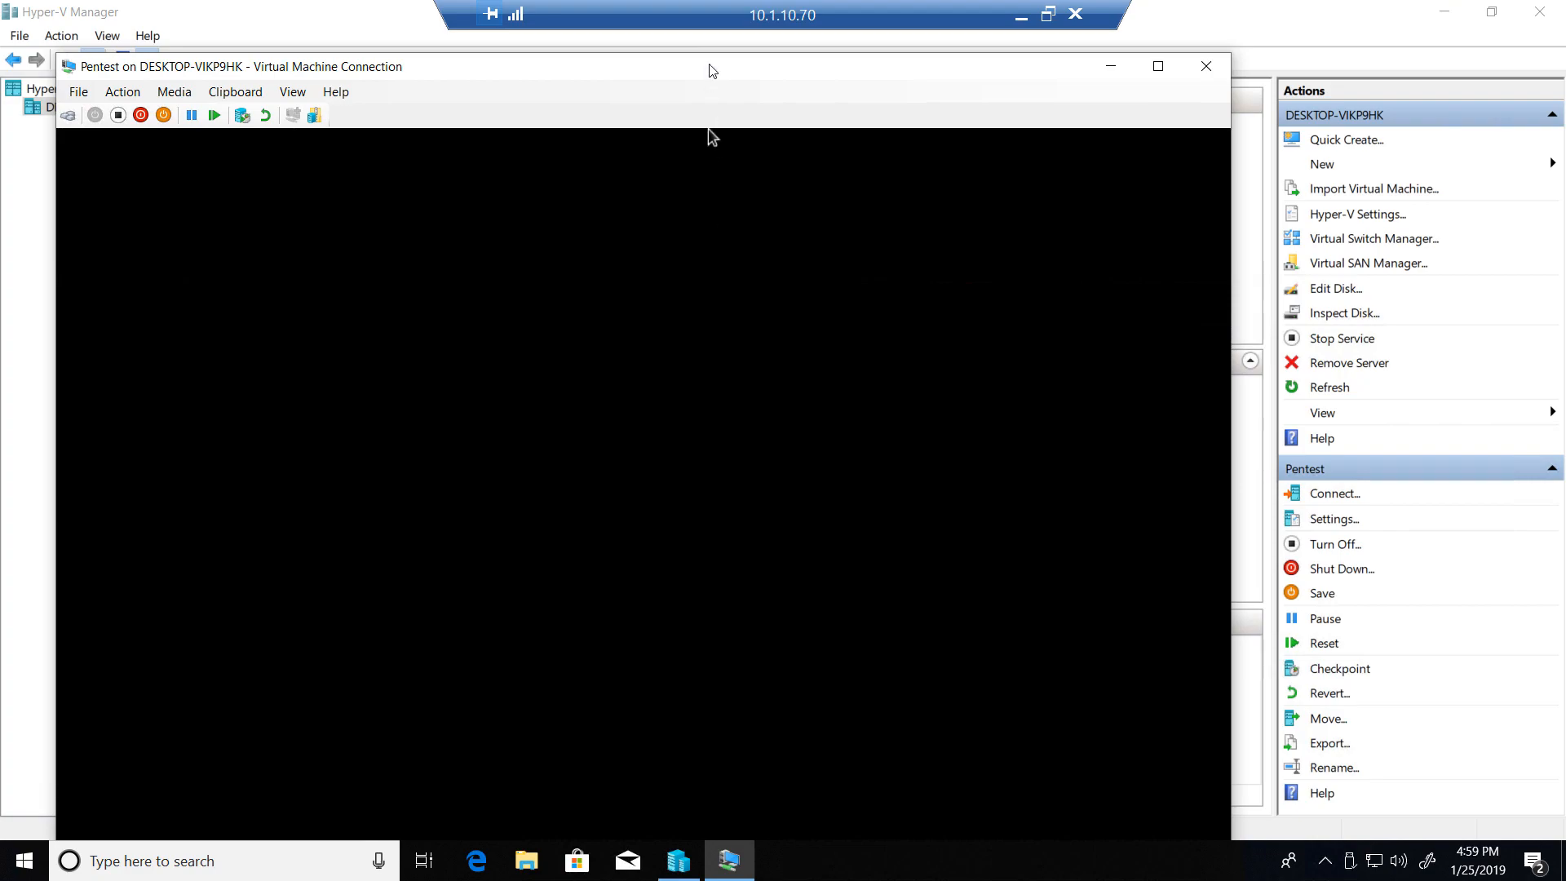
# - Move the Pentest virtual machine window up to the upper edge of the desktop
pyautogui.moveTo(709, 69); pyautogui.dragTo(723, 31)
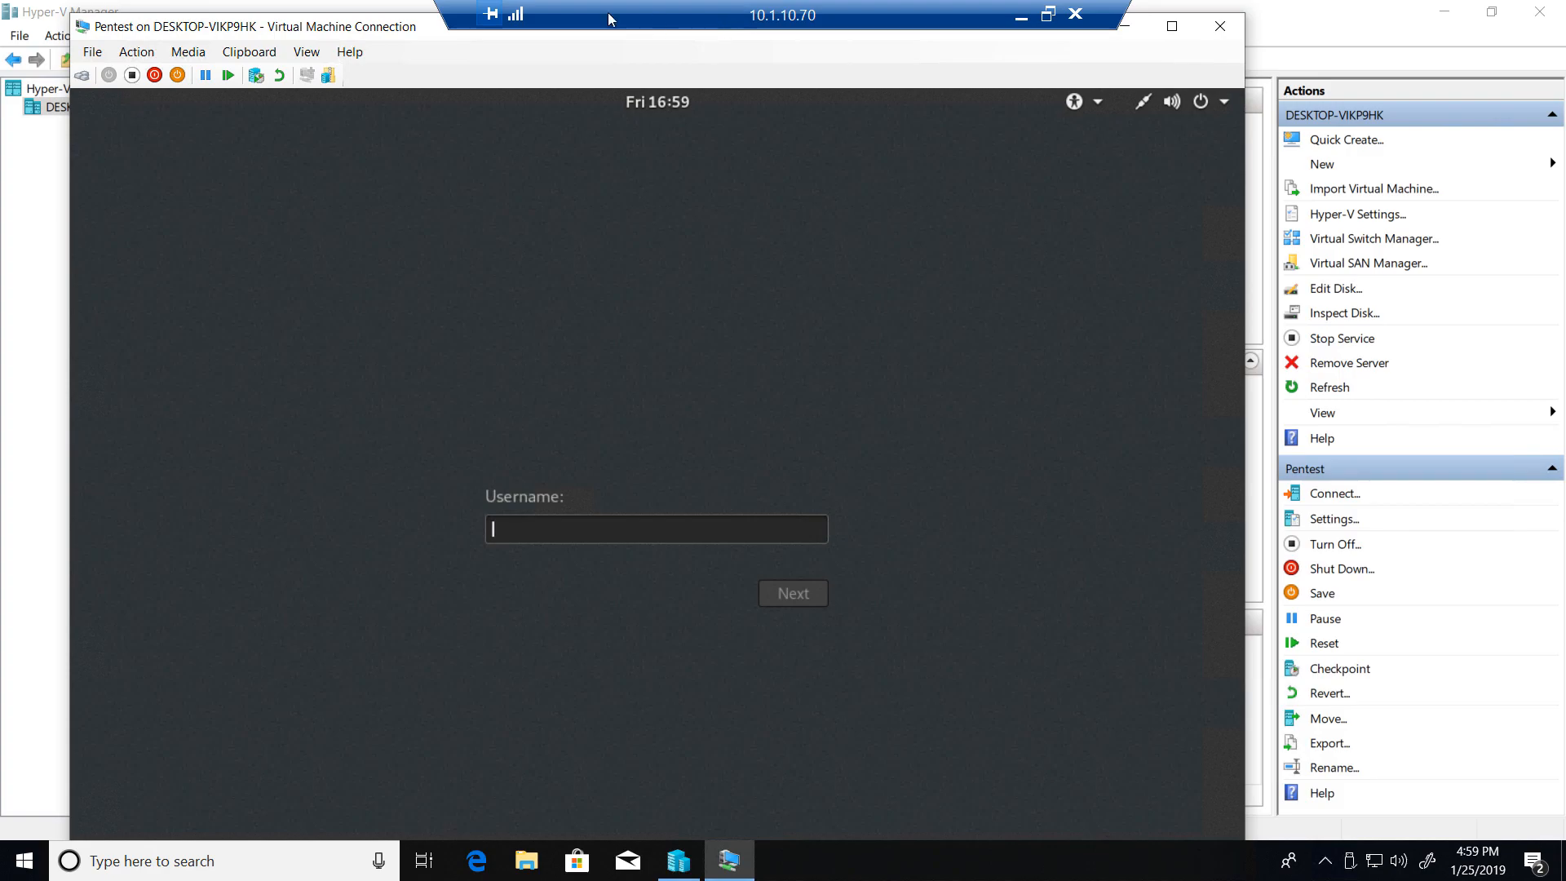
pyautogui.moveTo(423, 34); pyautogui.dragTo(421, 1)
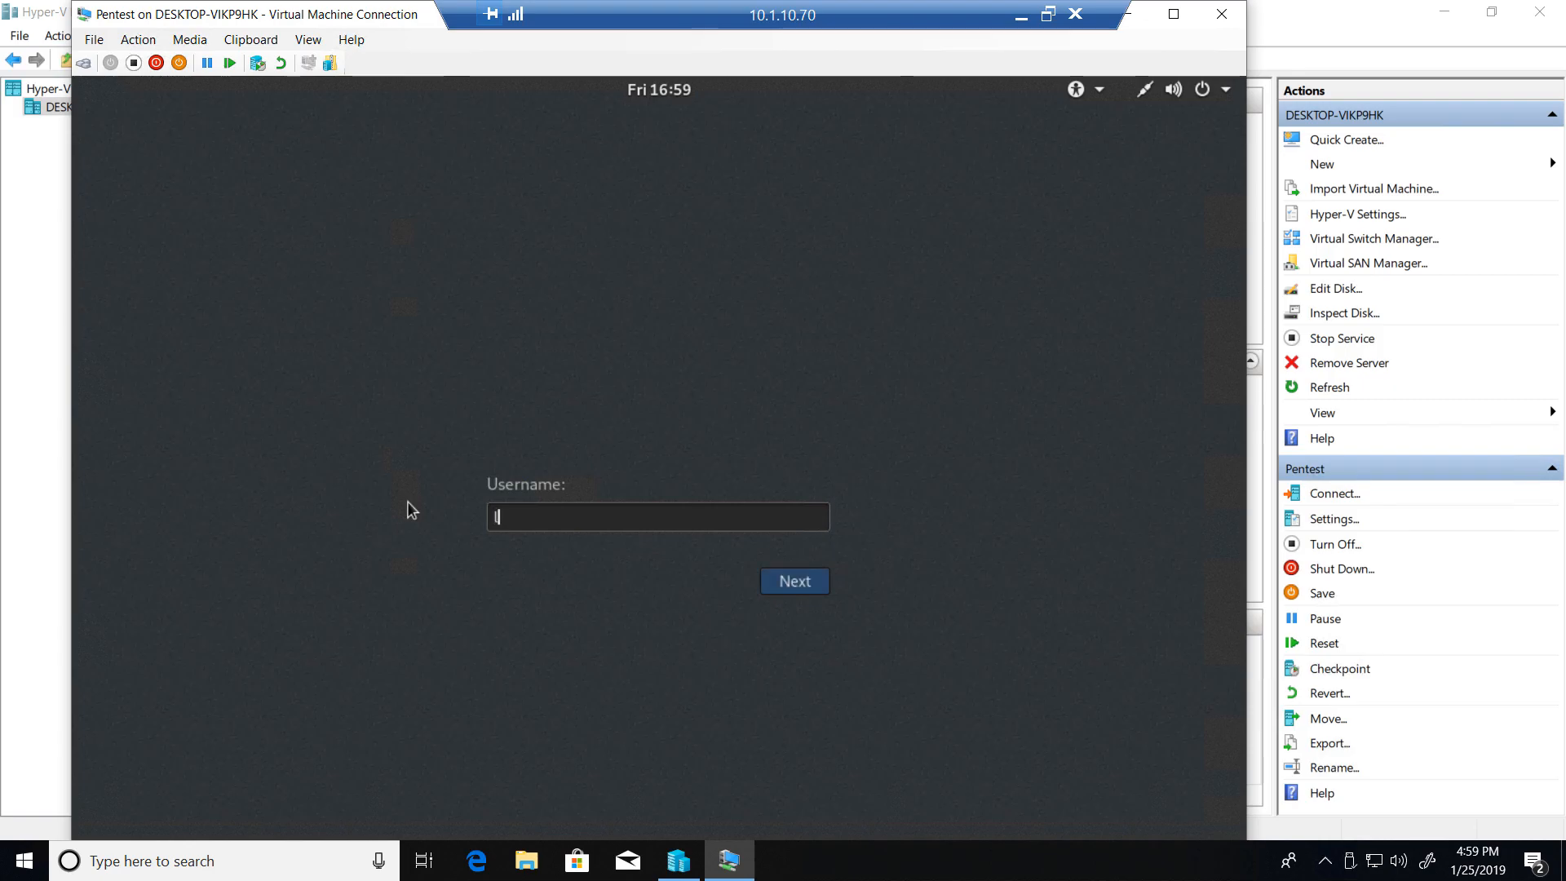
# - Try to sign in to Kali with a personal user name and the account password
pyautogui.write('lou')
pyautogui.press('Return')
pyautogui.write('••••••')
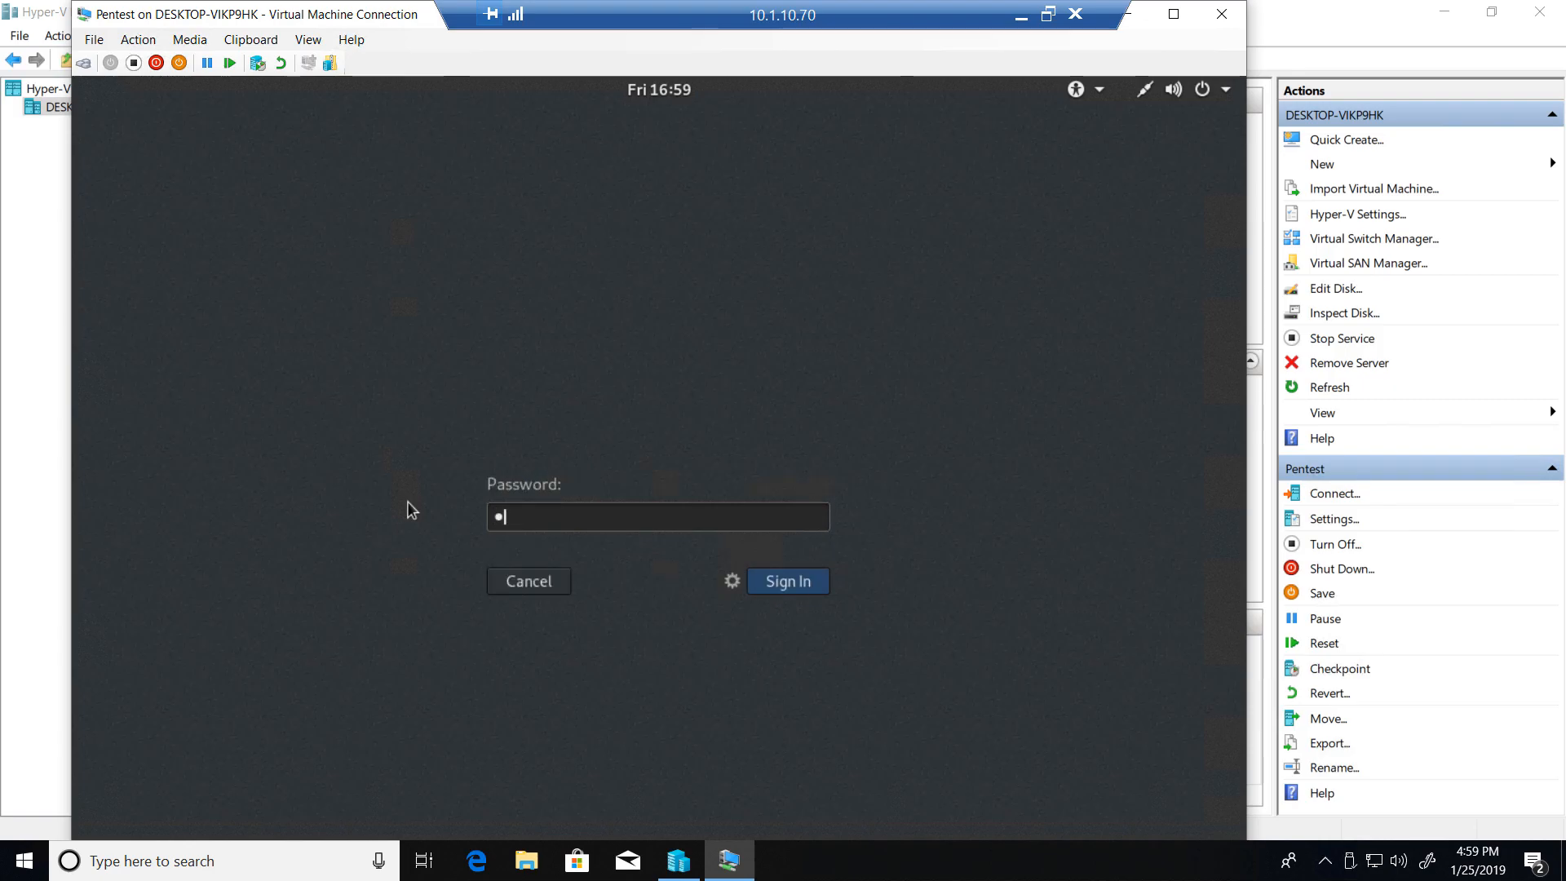
pyautogui.write('••')
pyautogui.press('Return')
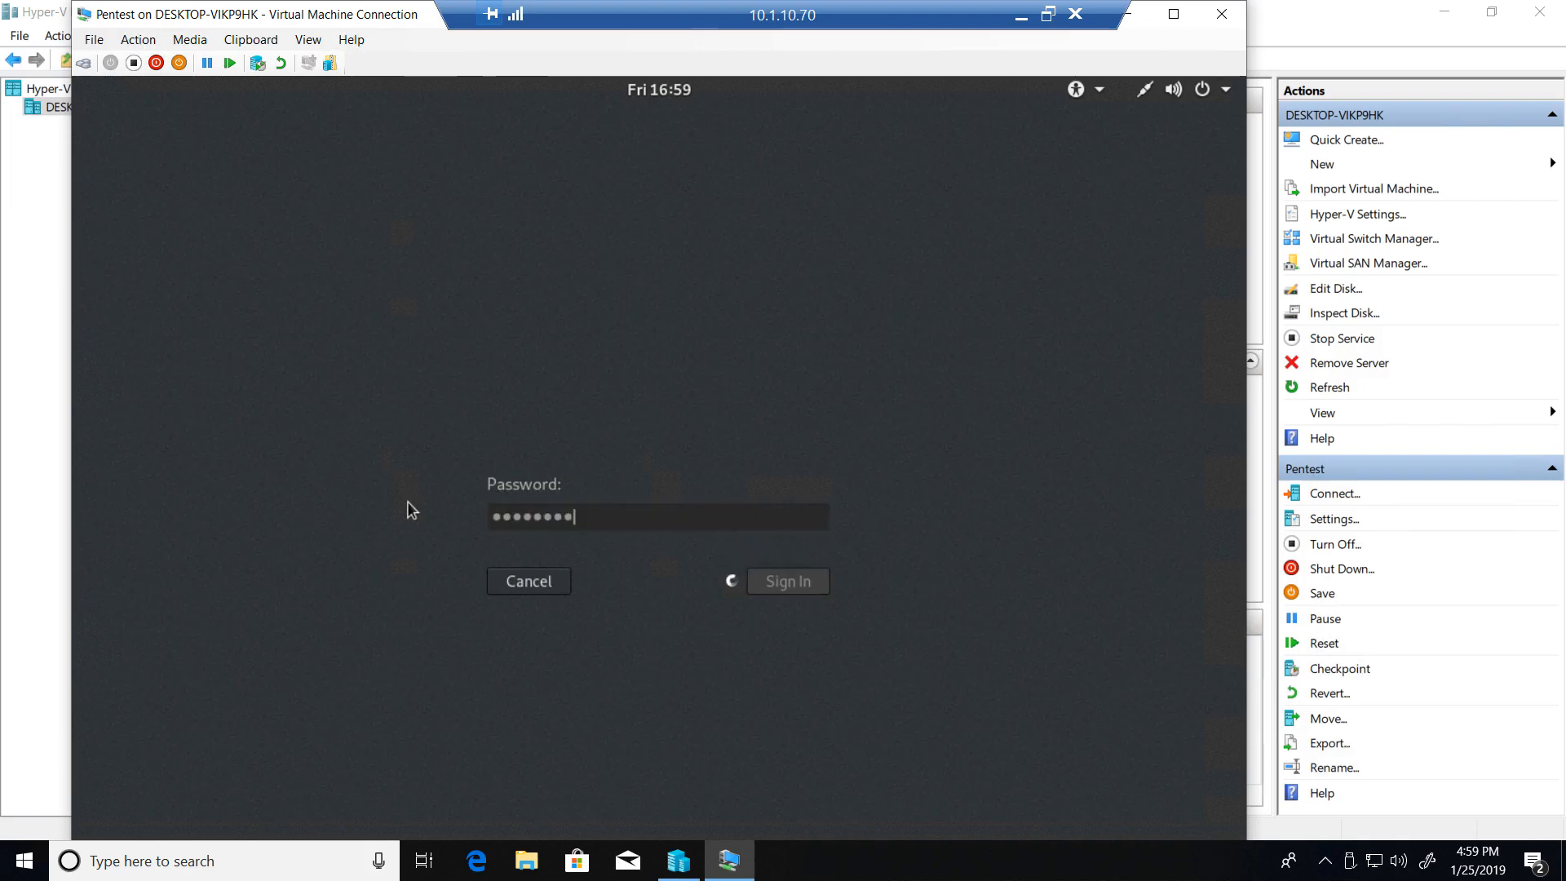
pyautogui.write('••••••')
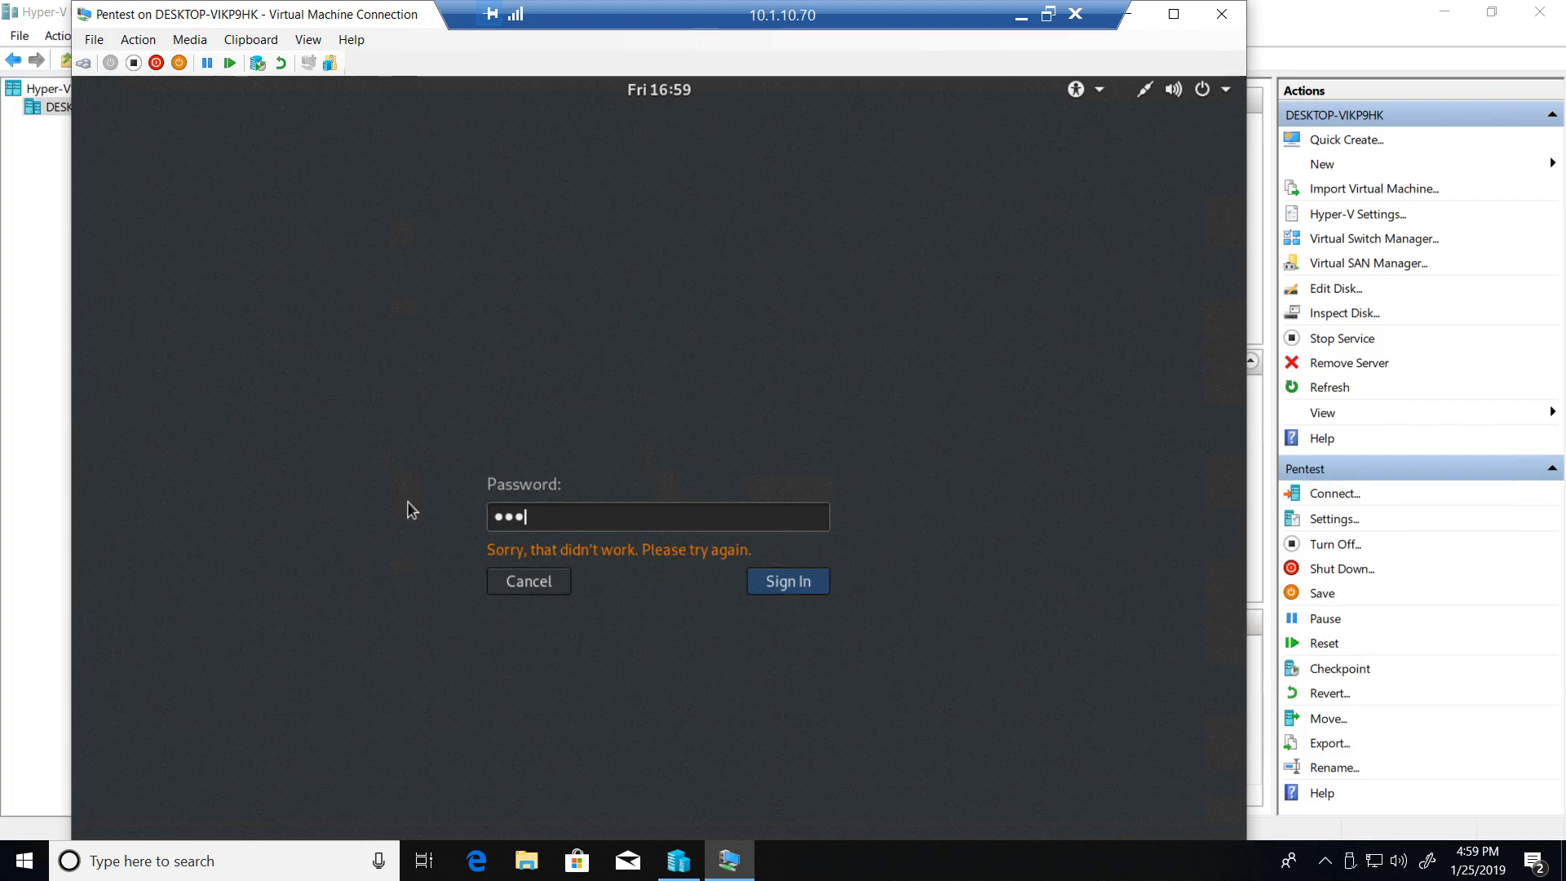
pyautogui.write('••')
pyautogui.press('Return')
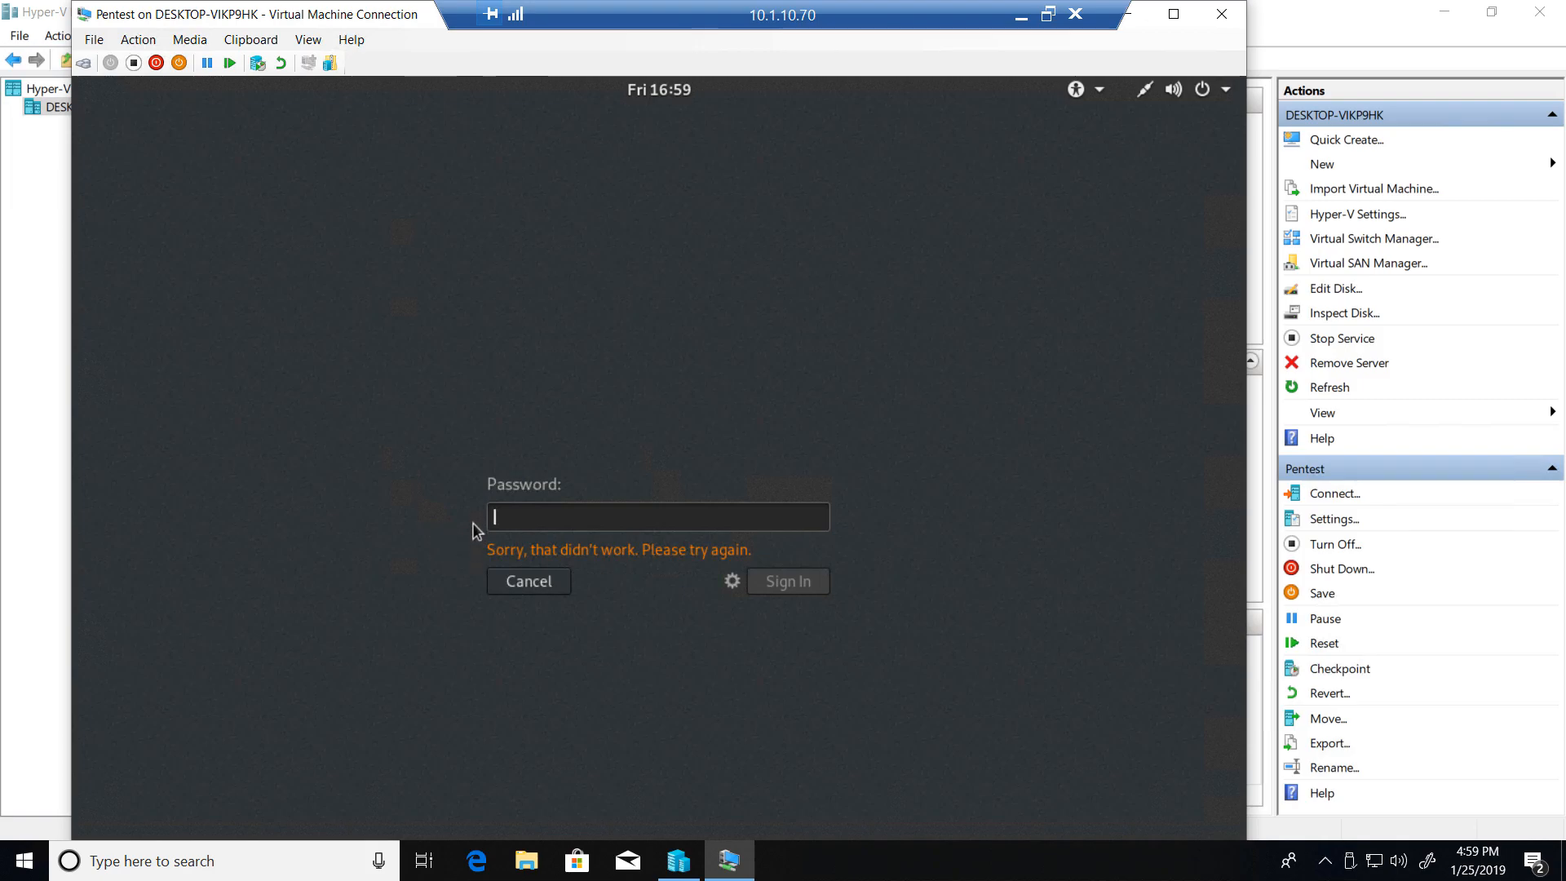
pyautogui.write('•••')
pyautogui.press('BackSpace')
pyautogui.press('BackSpace')
pyautogui.press('BackSpace')
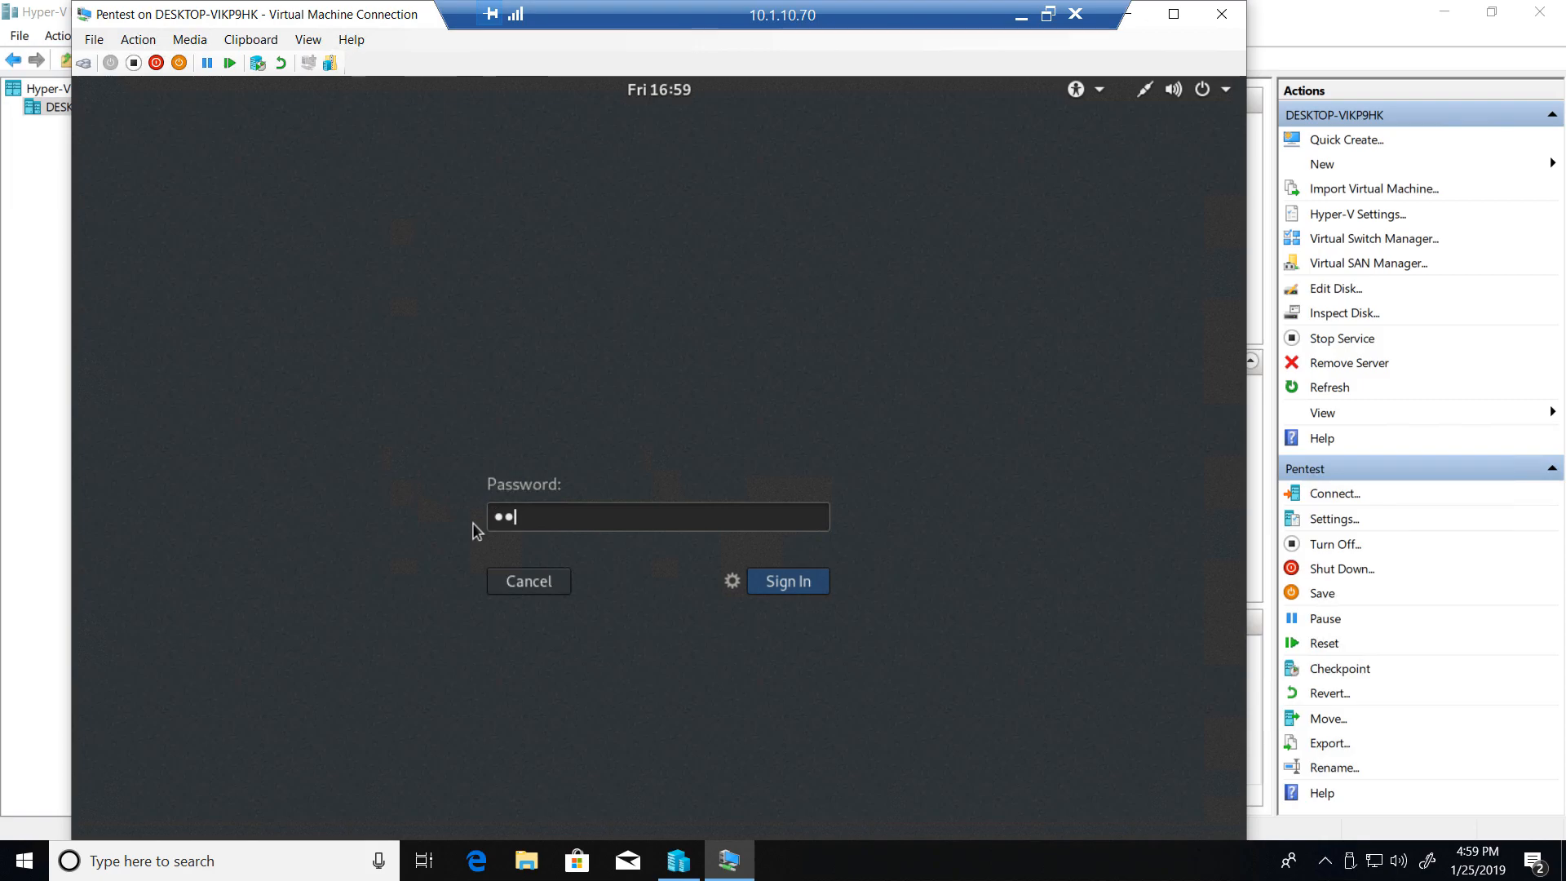
pyautogui.click(515, 582)
# - Sign in to the Kali desktop as root with the root account password
pyautogui.write('root')
pyautogui.press('Return')
pyautogui.write('toortoor')
pyautogui.press('Return')
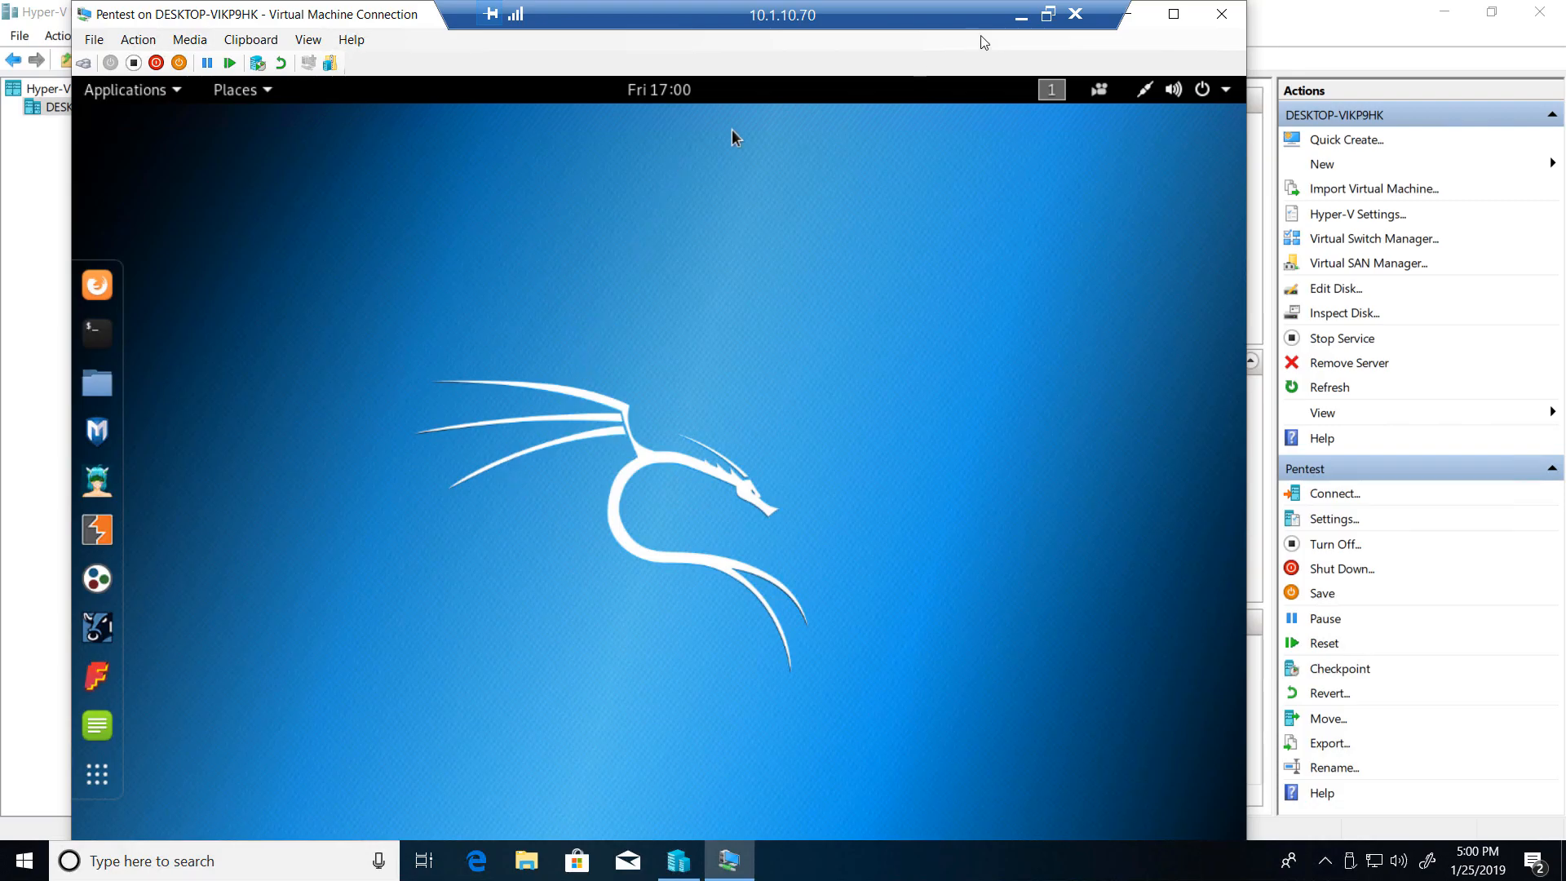
pyautogui.click(1019, 22)
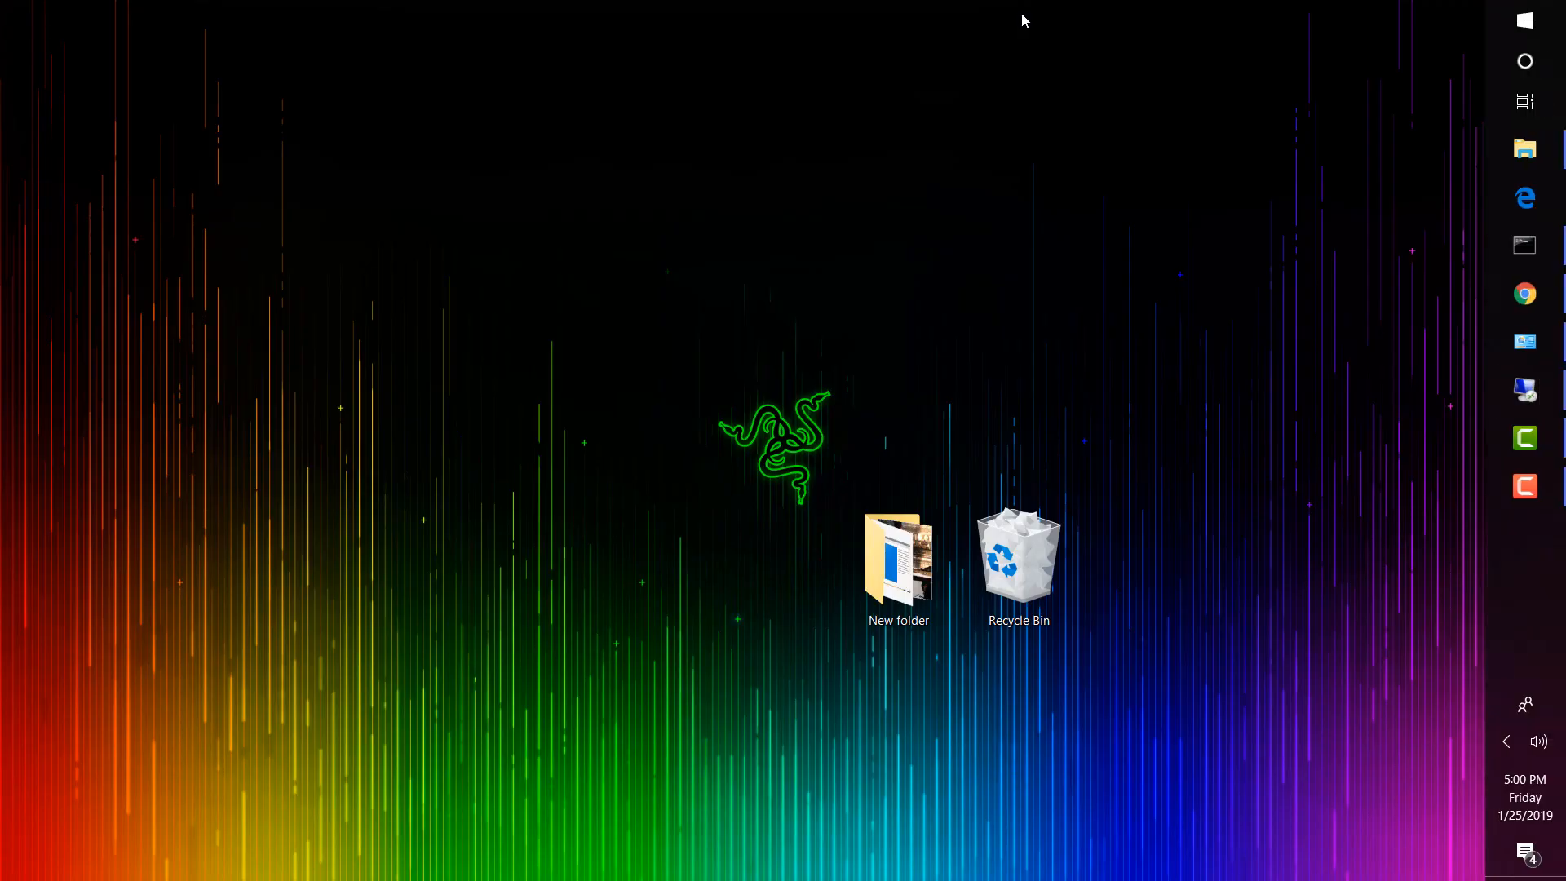
pyautogui.click(1524, 487)
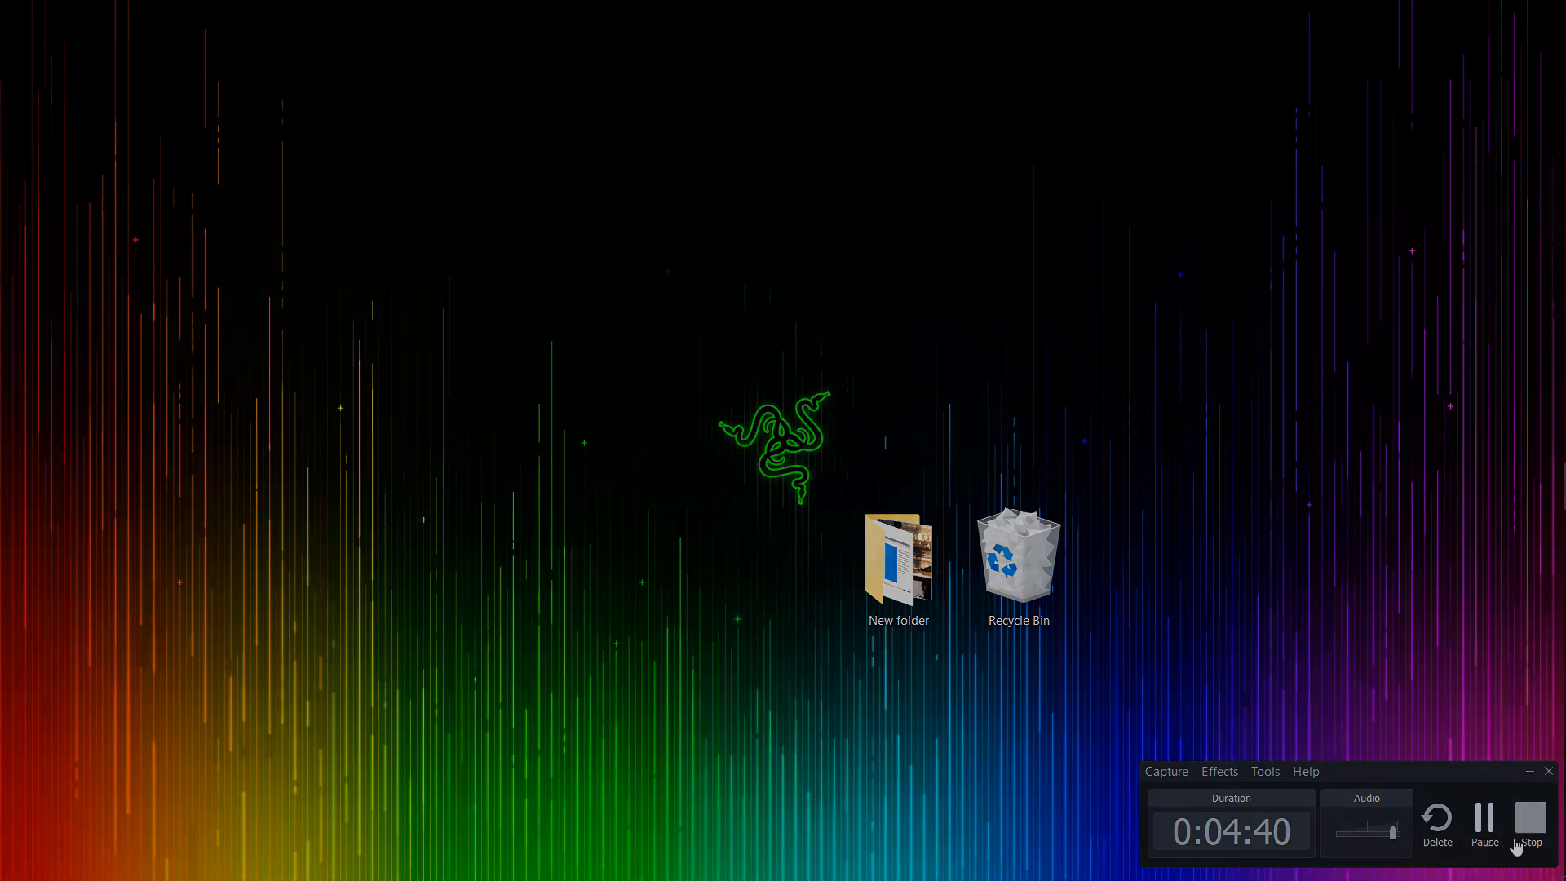